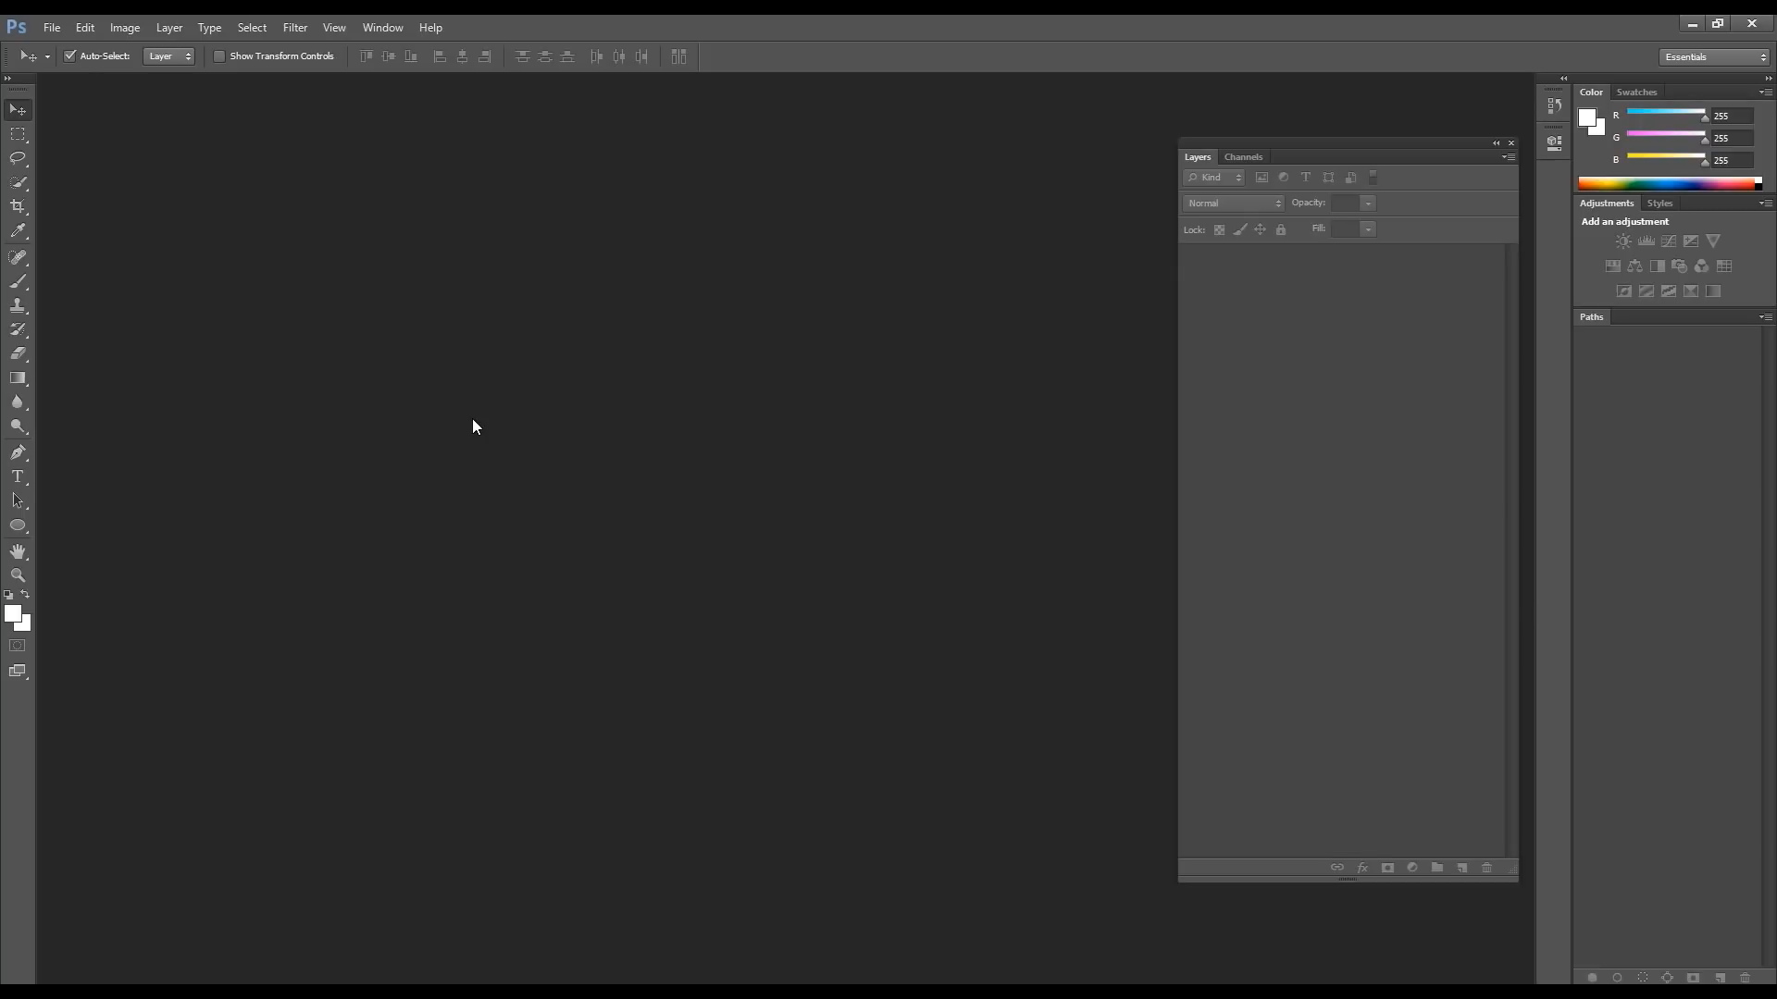
# Step: Open Scarecrow_Image.png from the 5_FreeBone folder in PSD_Image_Resource
pyautogui.click(54, 30)
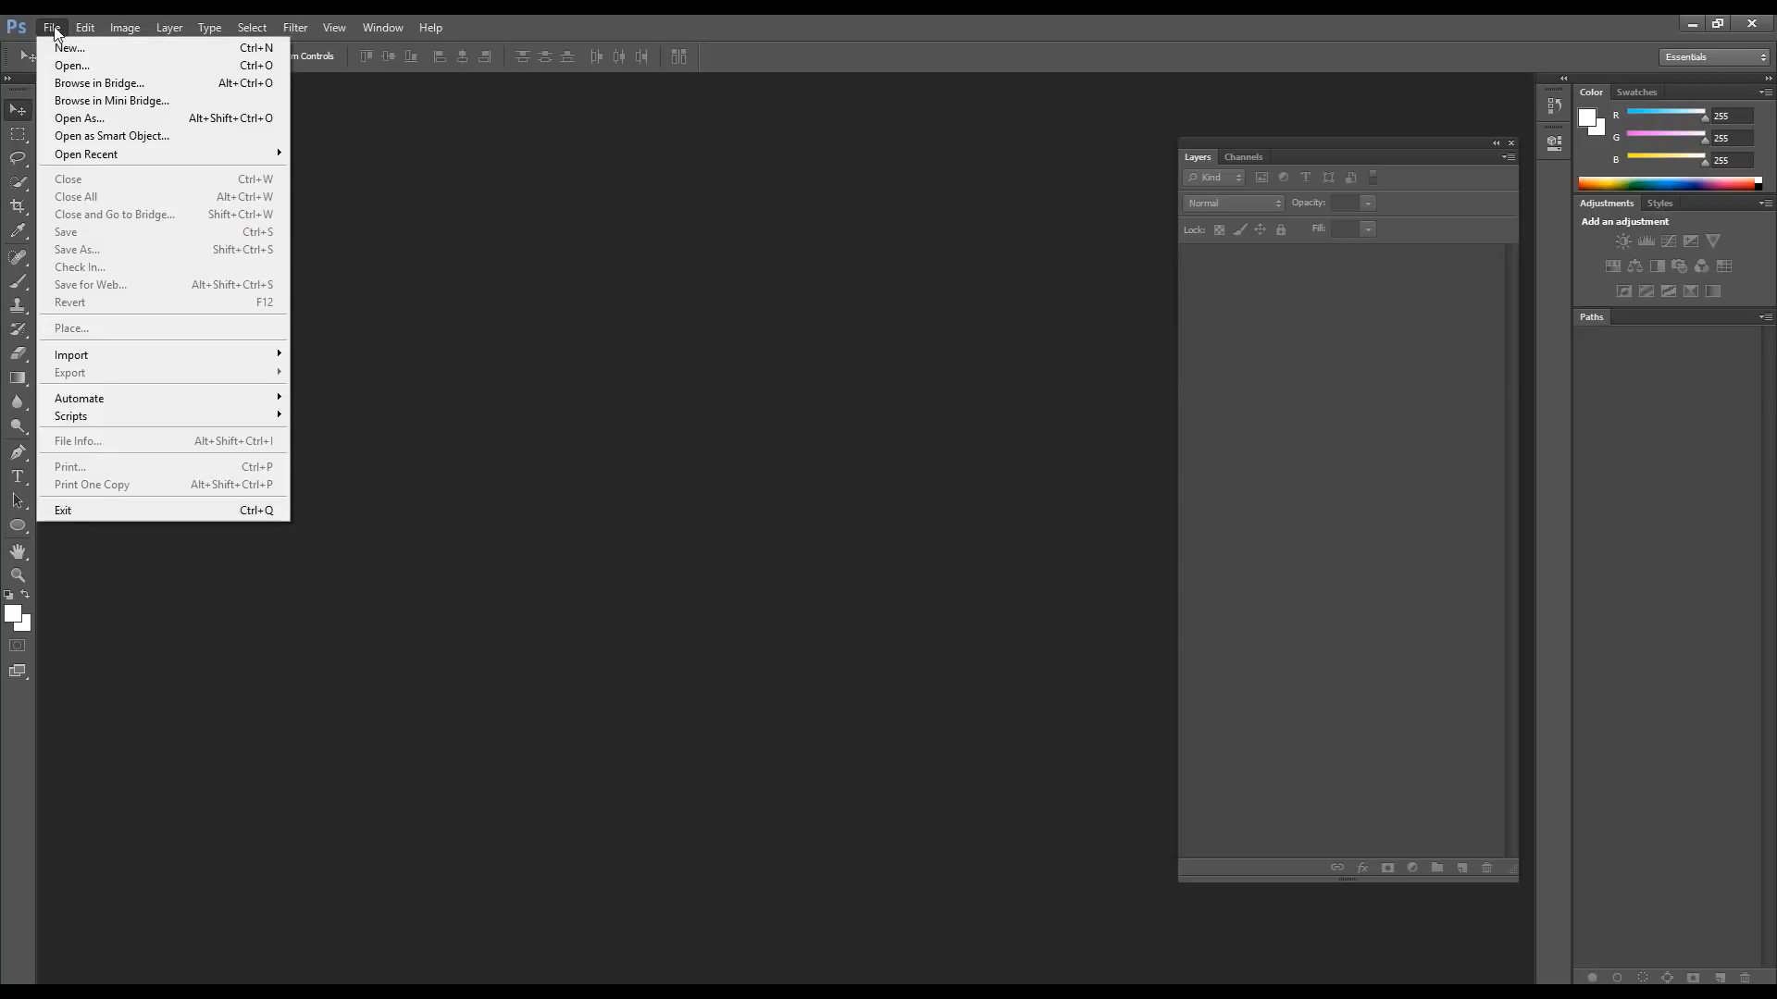
pyautogui.click(132, 65)
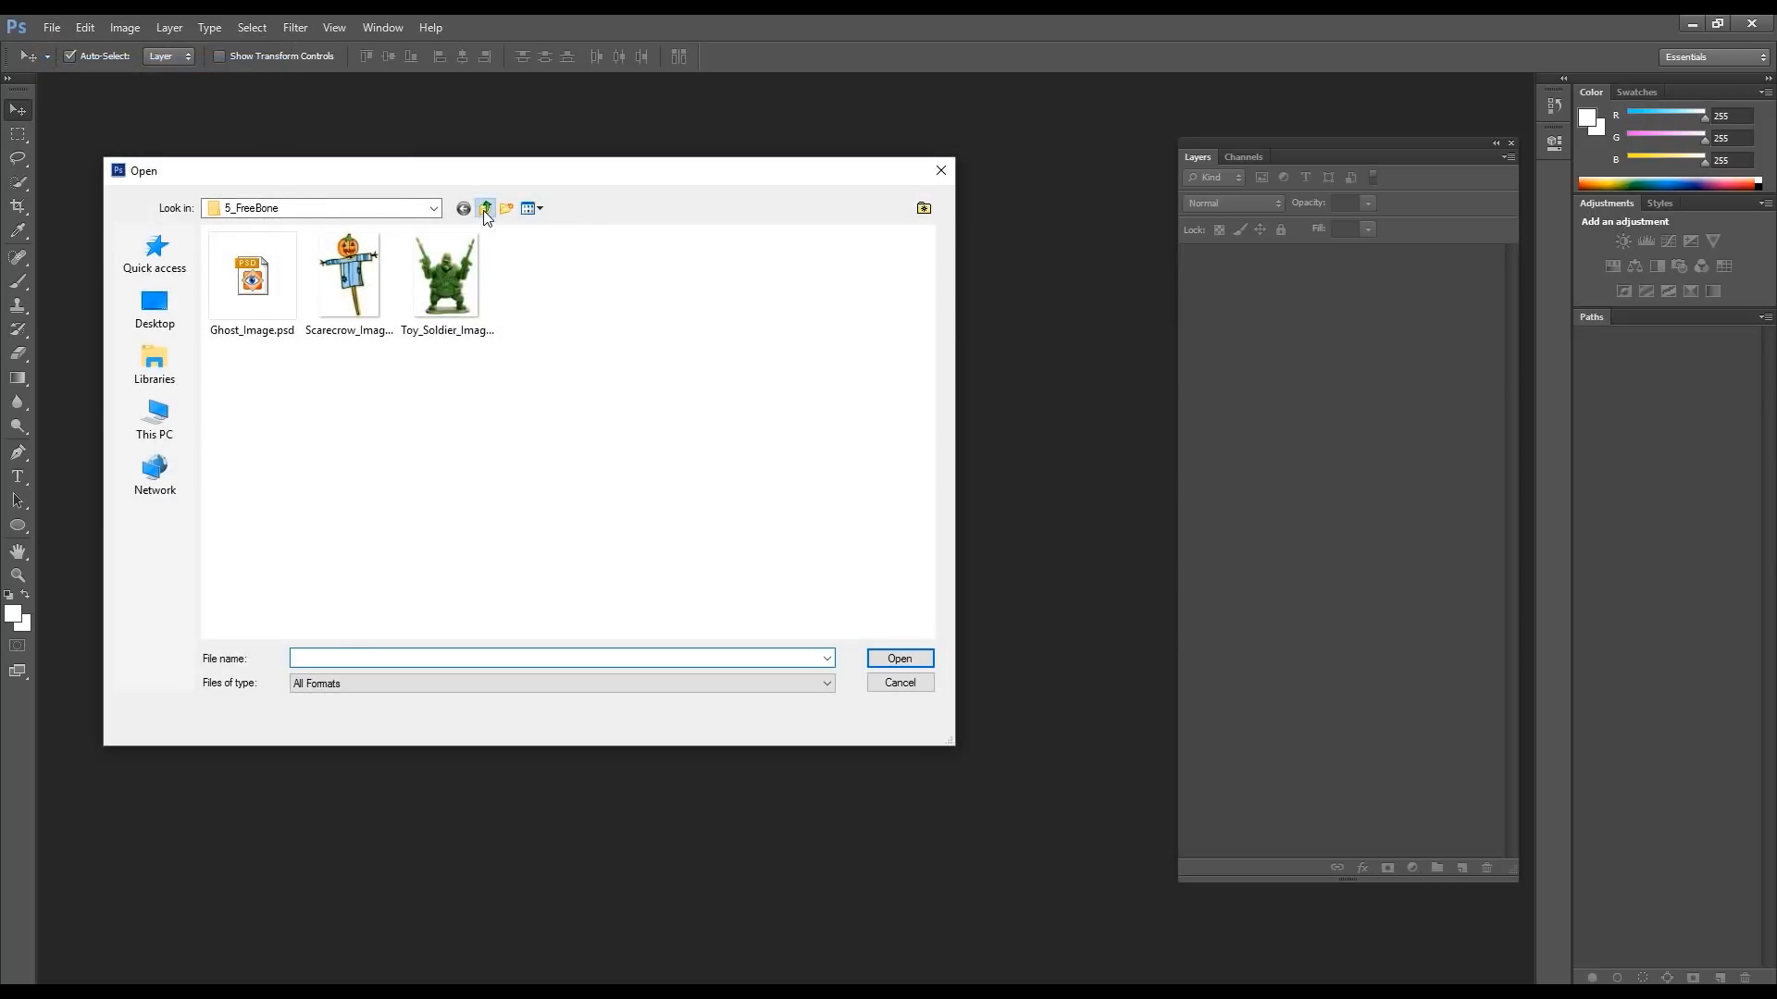
pyautogui.click(485, 210)
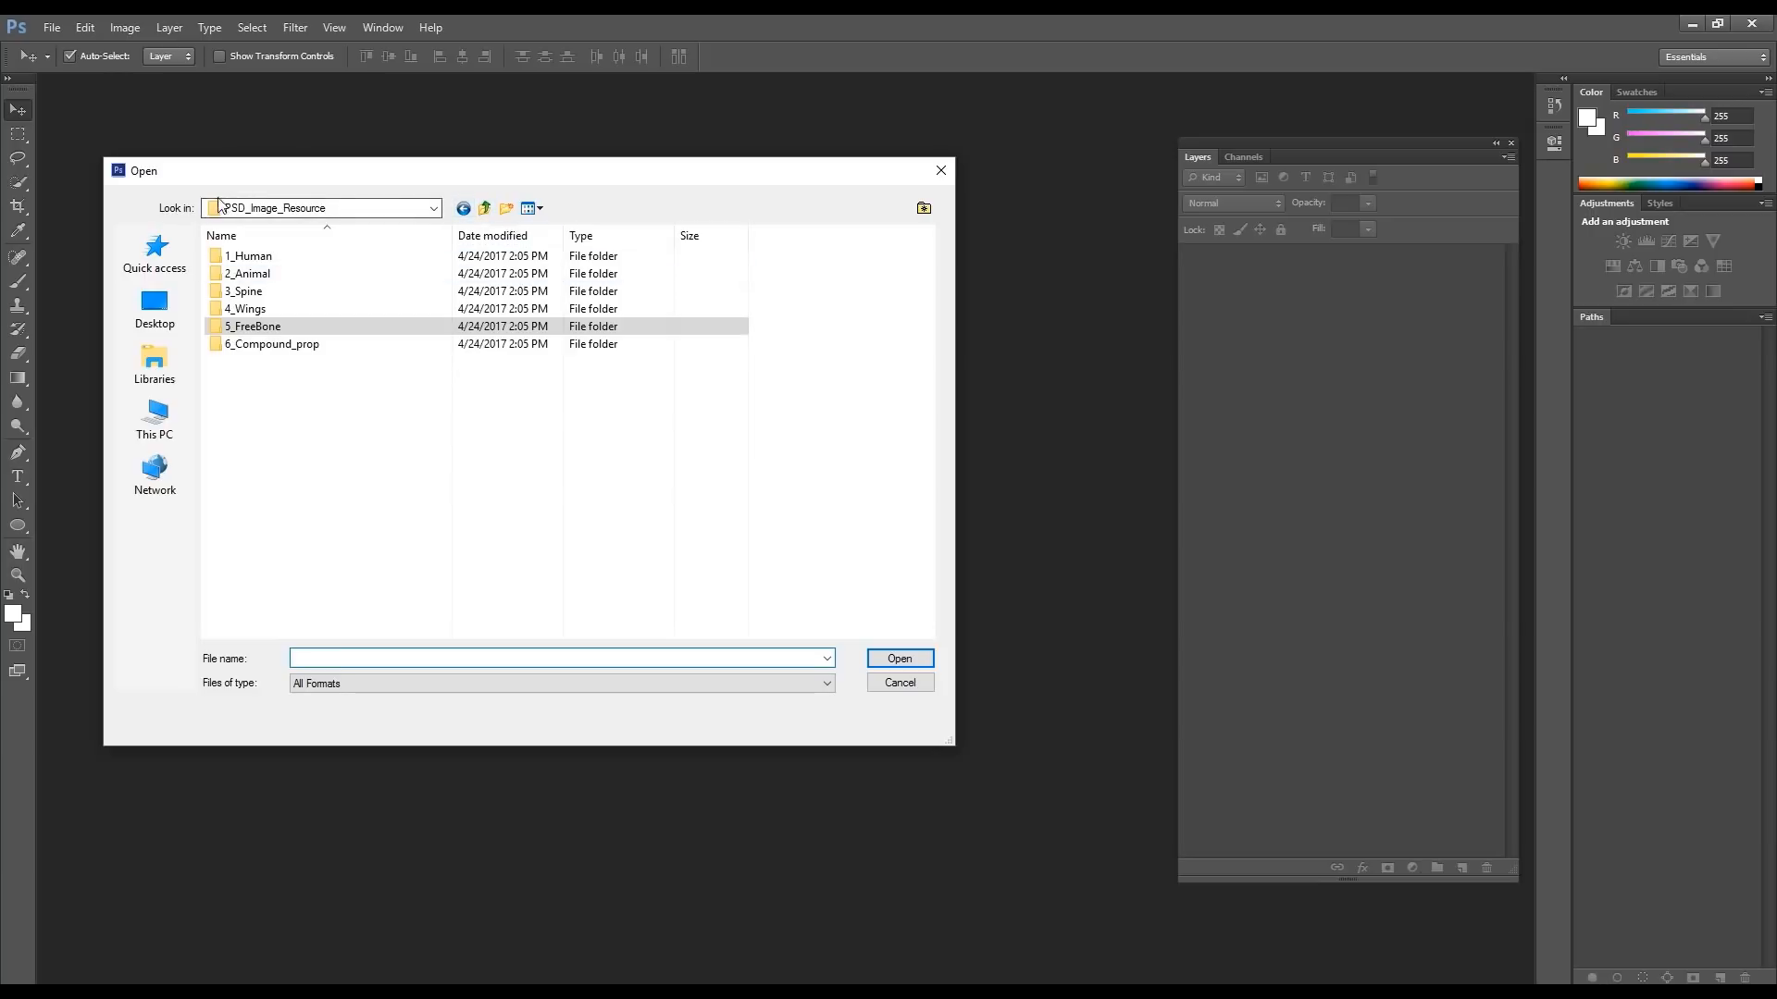
pyautogui.doubleClick(272, 326)
pyautogui.click(366, 275)
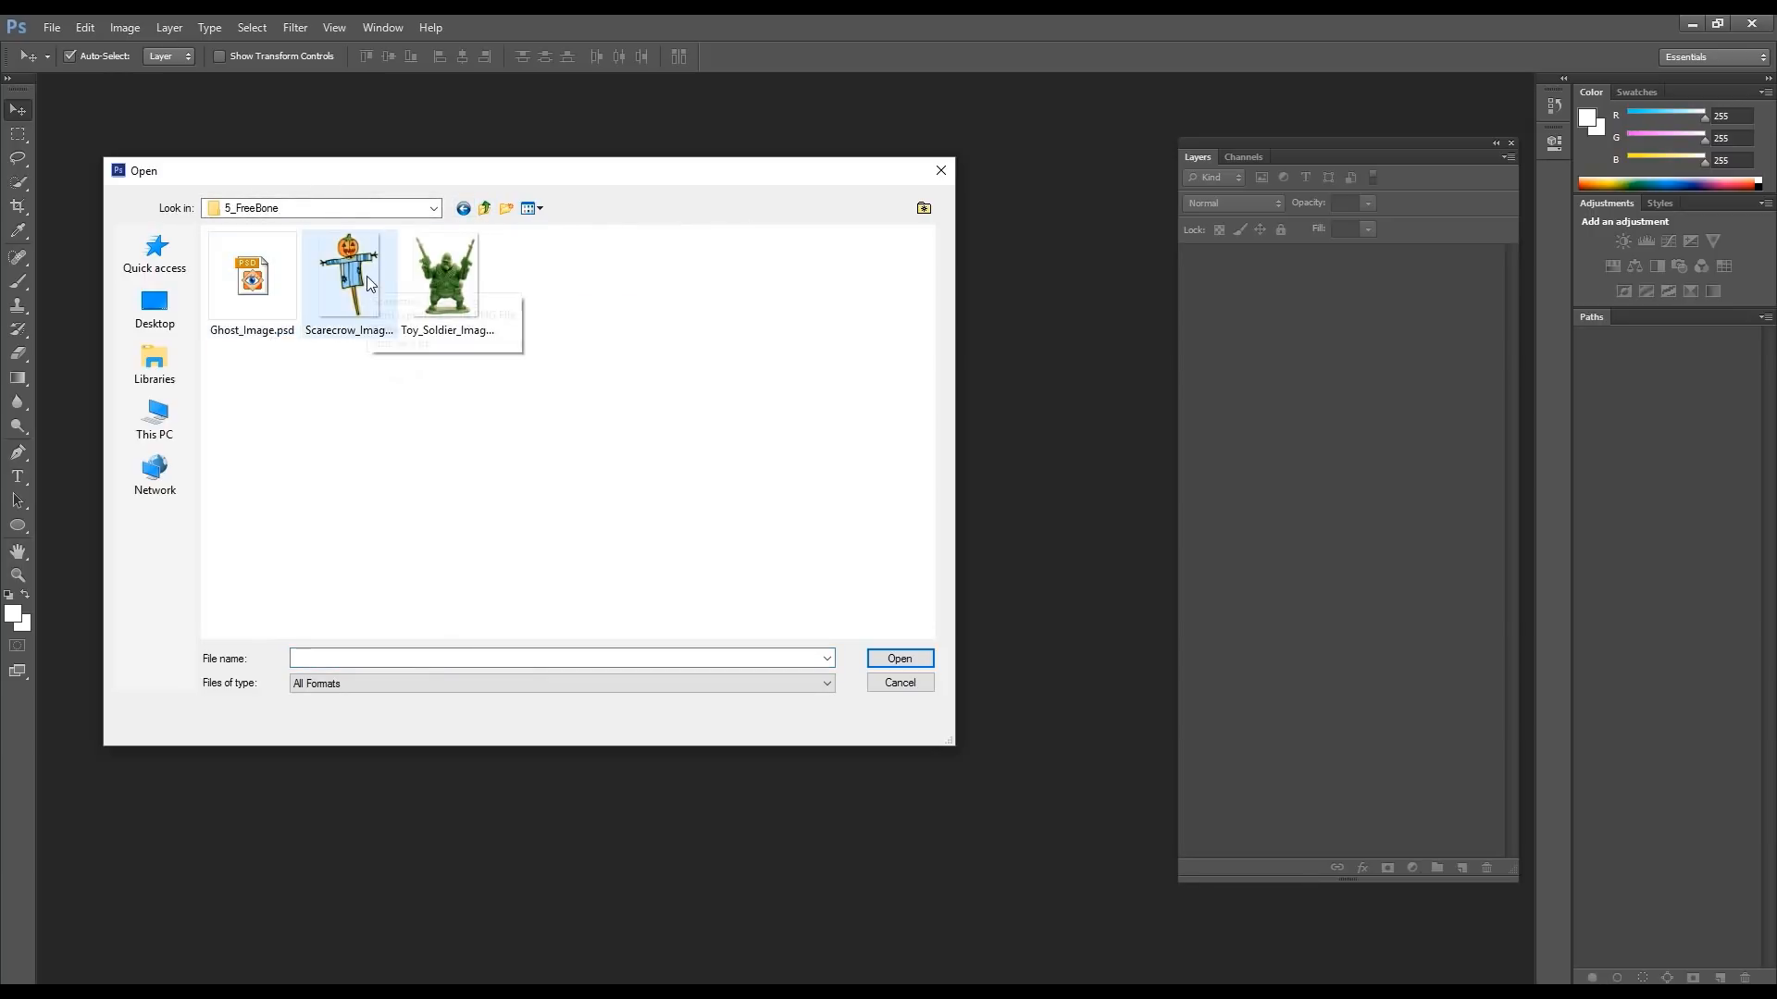
pyautogui.doubleClick(366, 276)
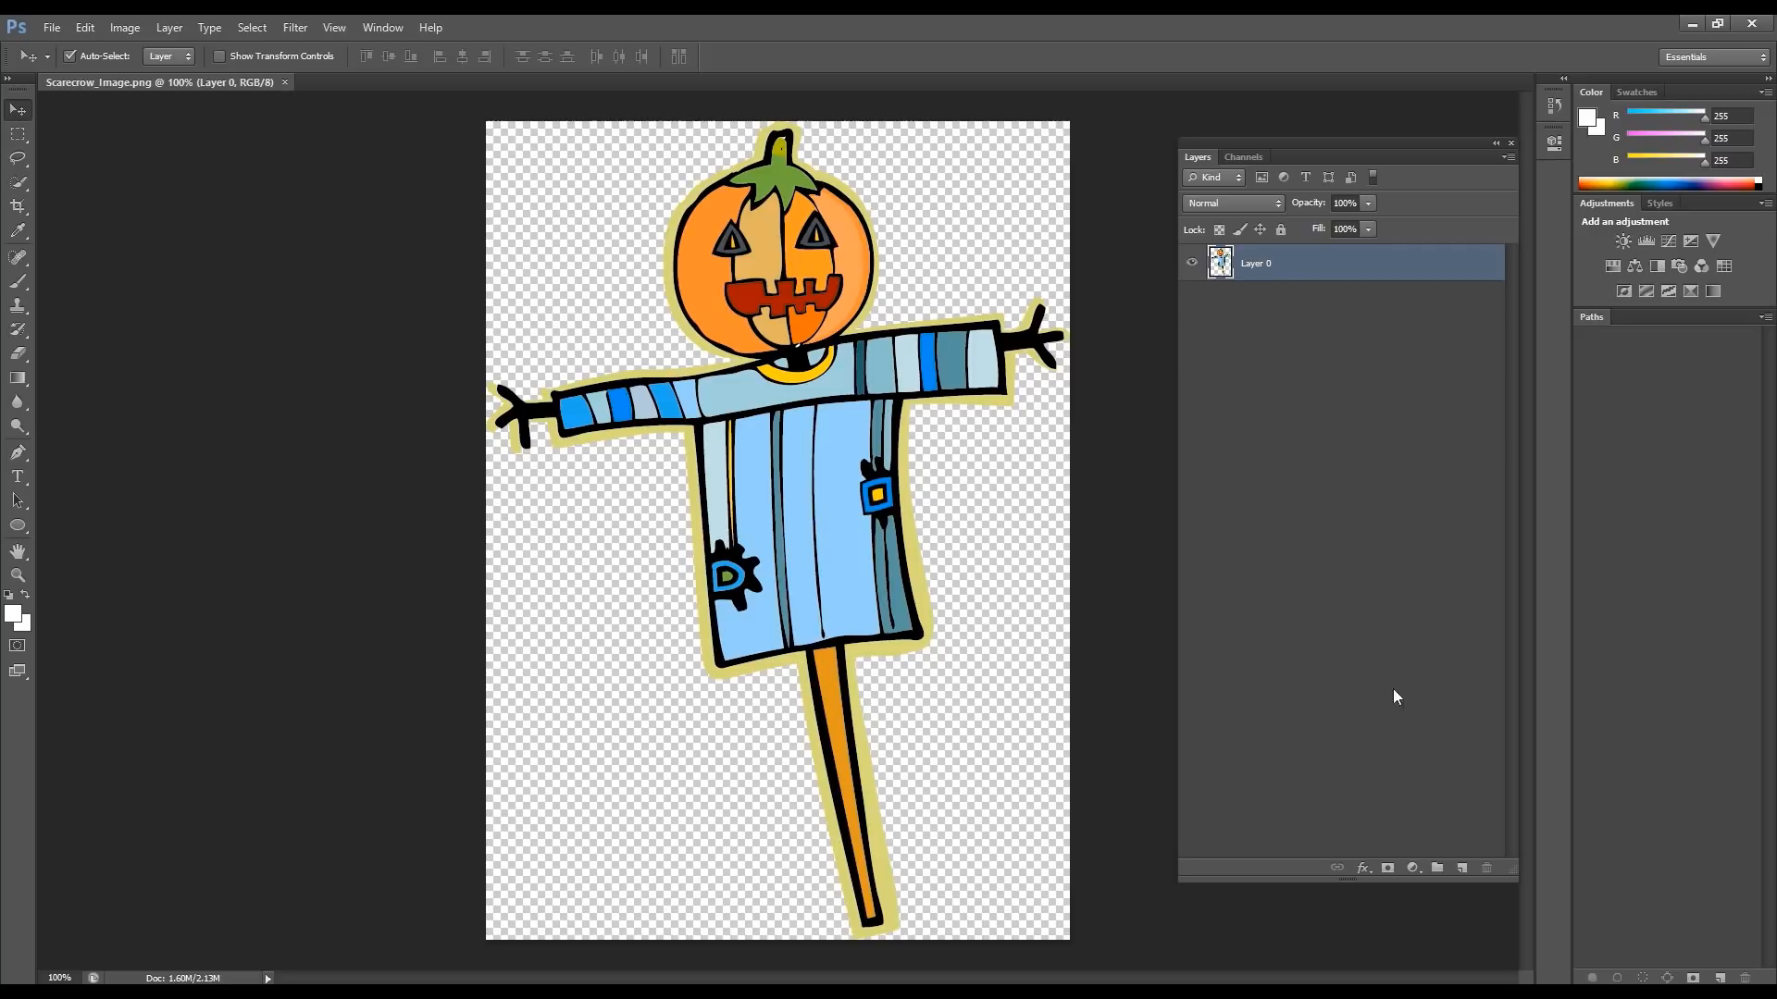
# Step: Create two layer groups above Layer 0 and rename the upper one RL_Bone
pyautogui.click(1433, 869)
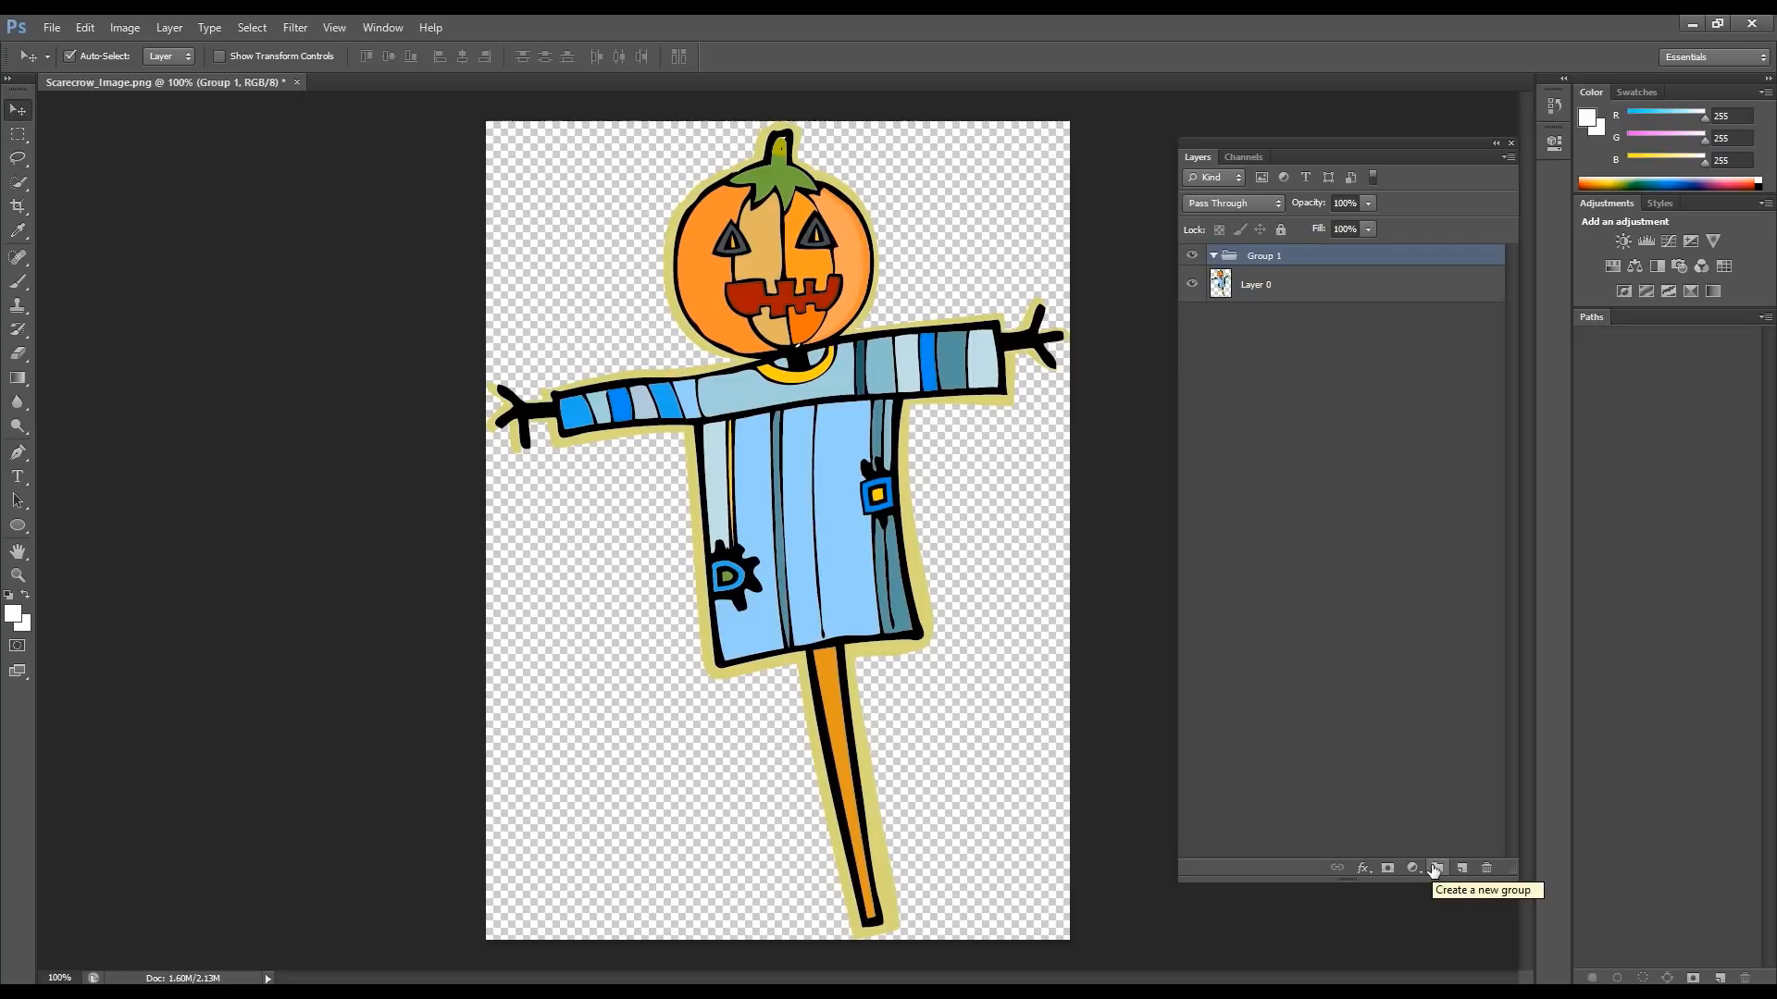
pyautogui.click(1433, 869)
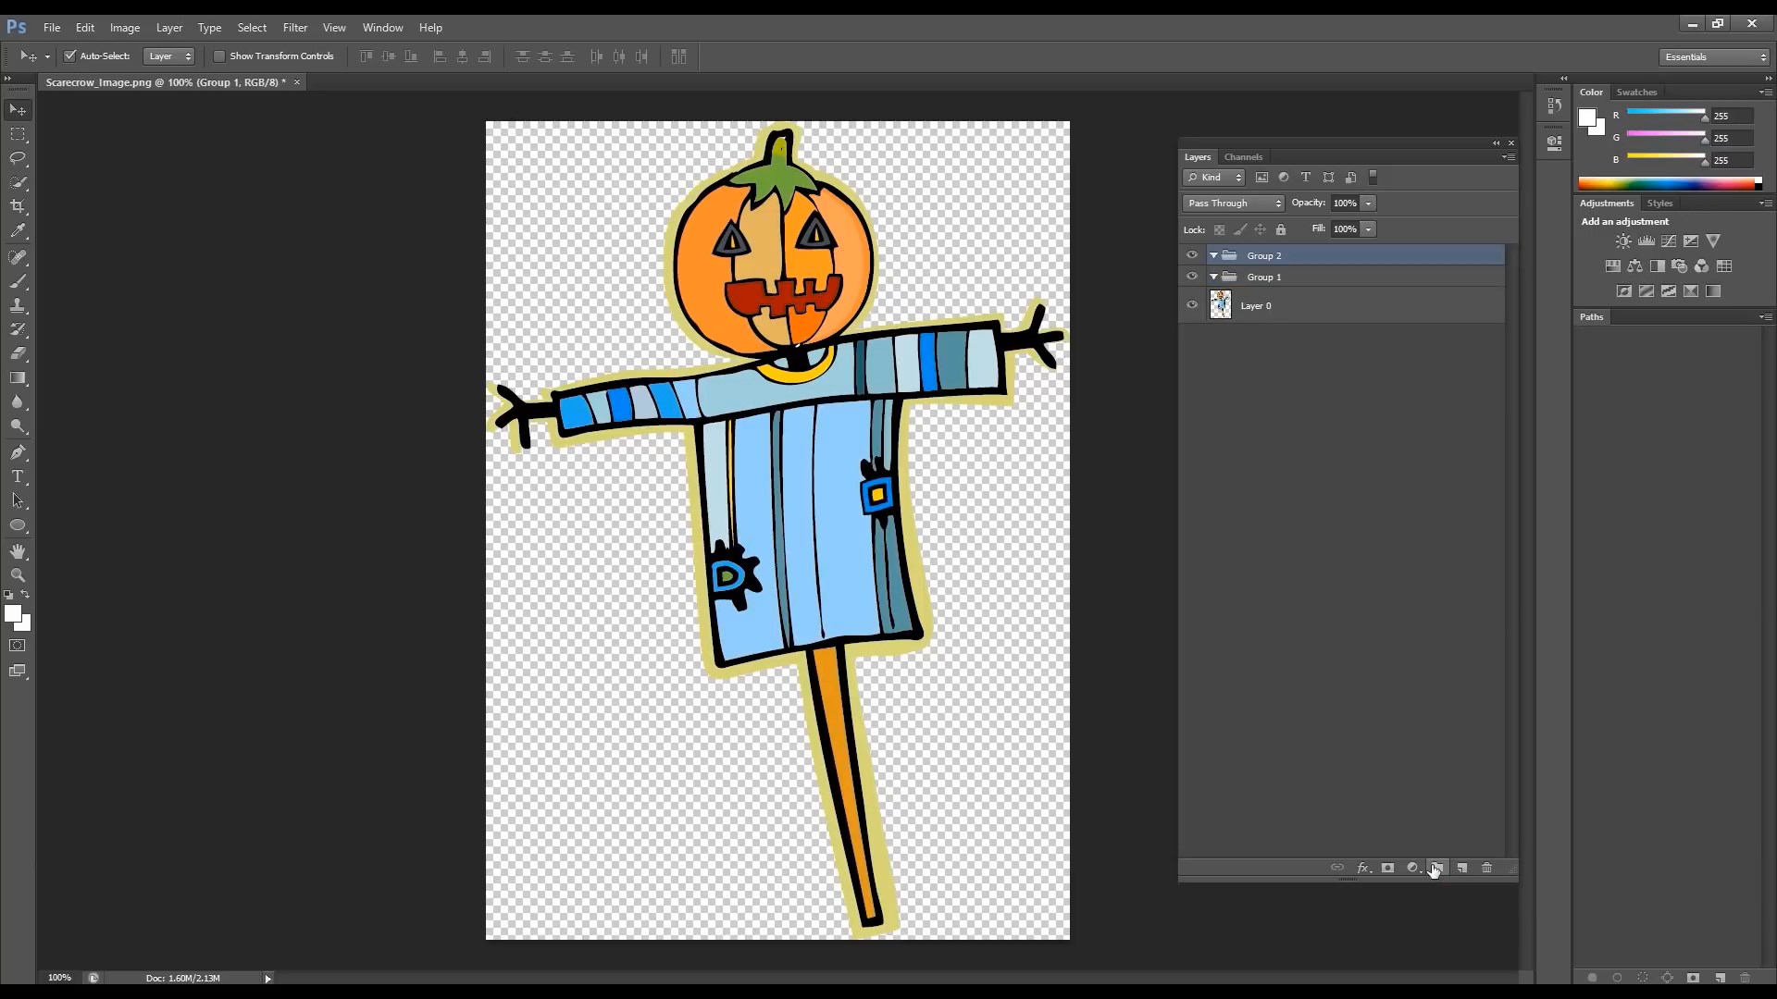
pyautogui.doubleClick(1263, 256)
pyautogui.write('RL_Bone')
pyautogui.press('Return')
# Step: Rename the lower group RL_Image and move Layer 0 into it
pyautogui.doubleClick(1268, 276)
pyautogui.write('RL_')
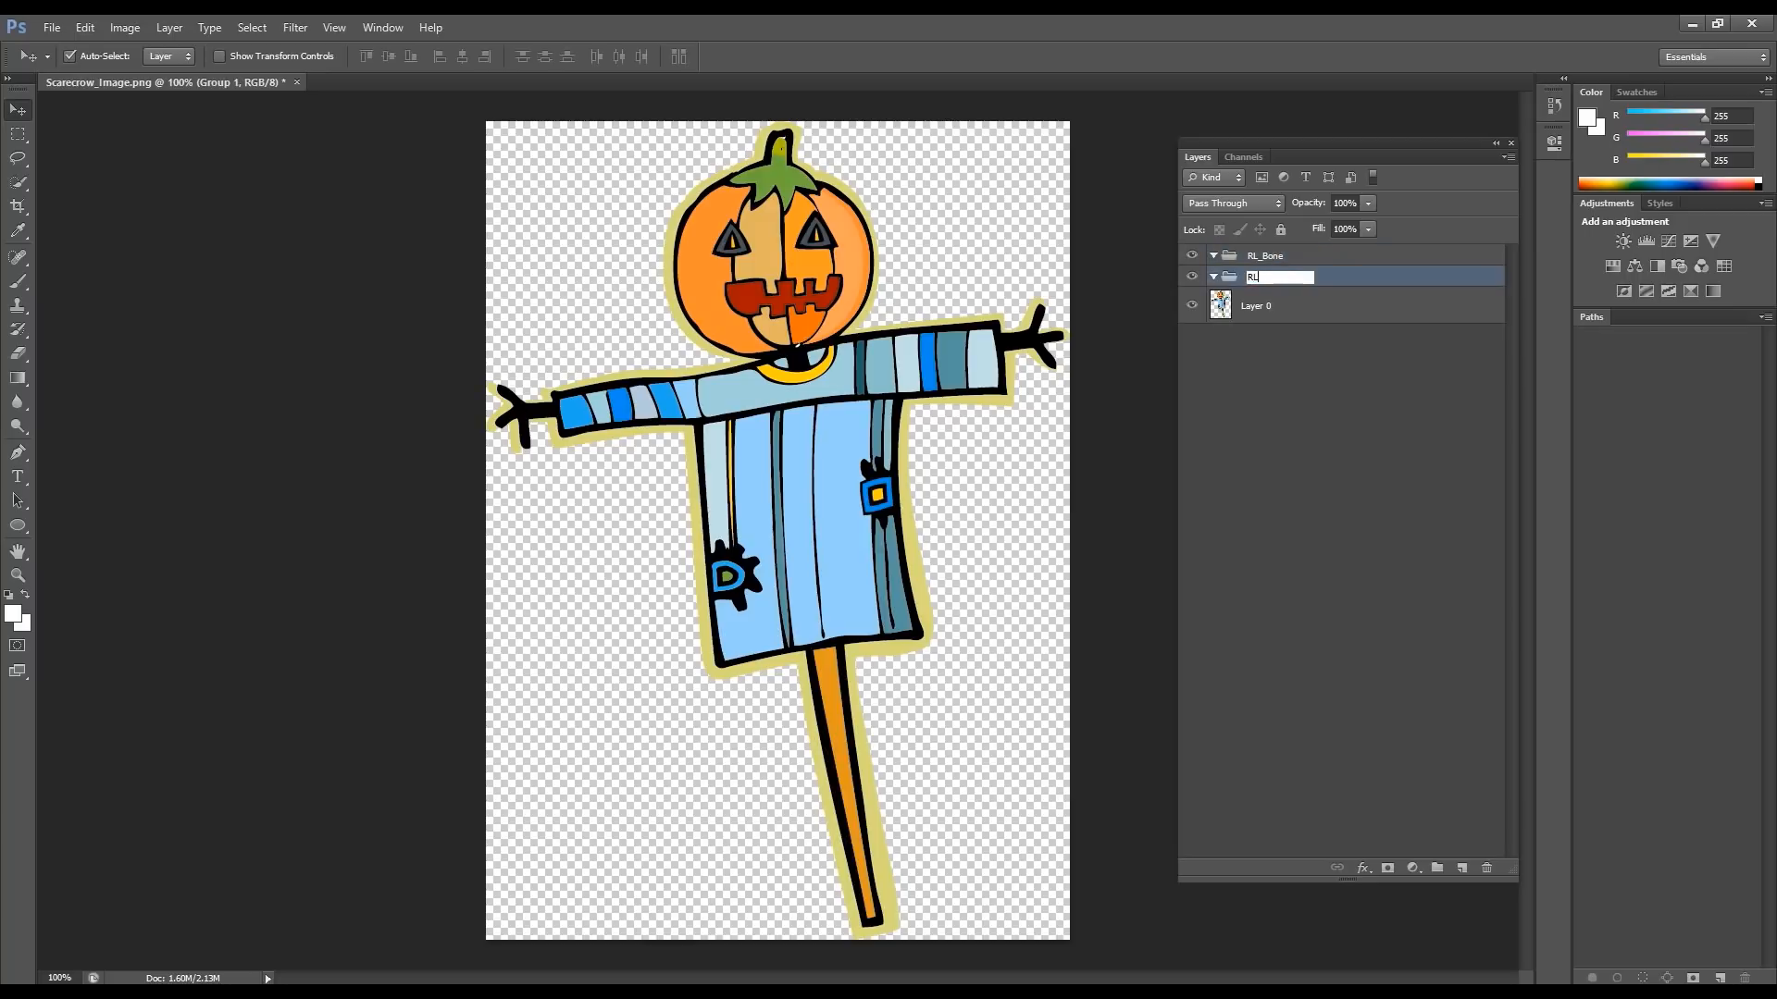
pyautogui.write('Image')
pyautogui.press('Return')
pyautogui.click(1221, 309)
pyautogui.moveTo(1221, 310); pyautogui.dragTo(1297, 279)
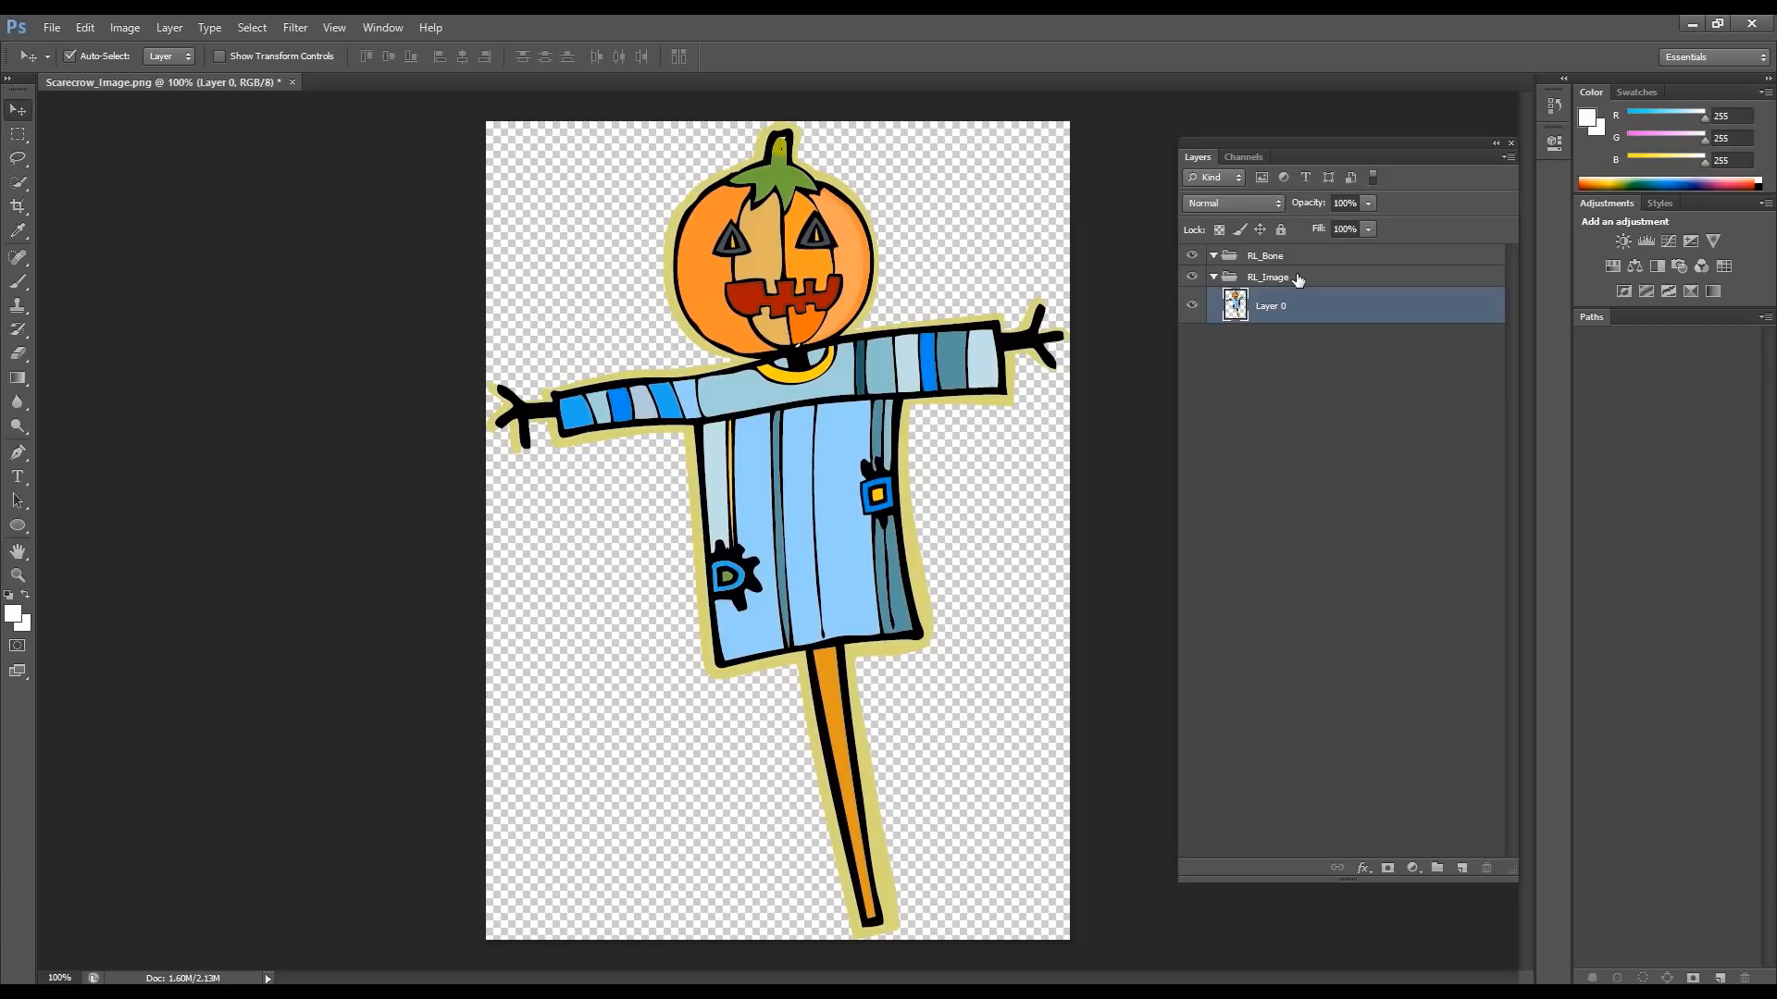
# Step: With the RL_Bone group selected, activate the Ellipse Tool and set the foreground colour to green (RGB 156, 255, 0)
pyautogui.click(1288, 259)
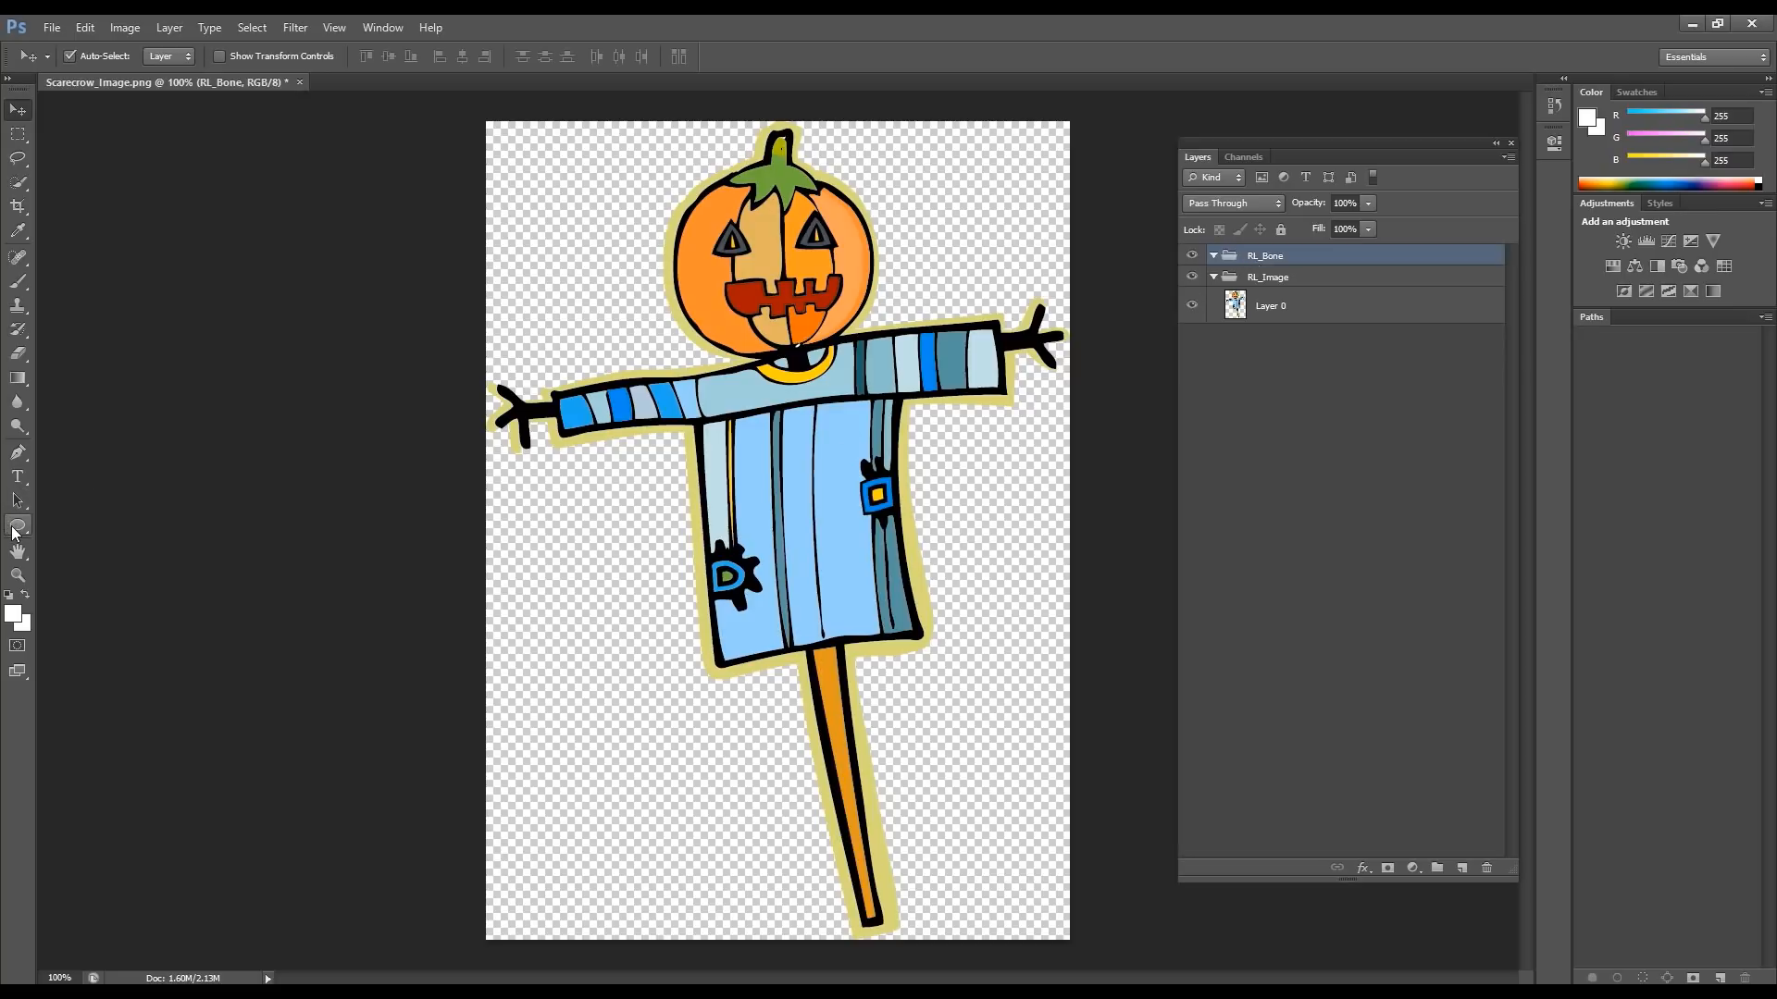
pyautogui.moveTo(14, 533); pyautogui.dragTo(90, 525)
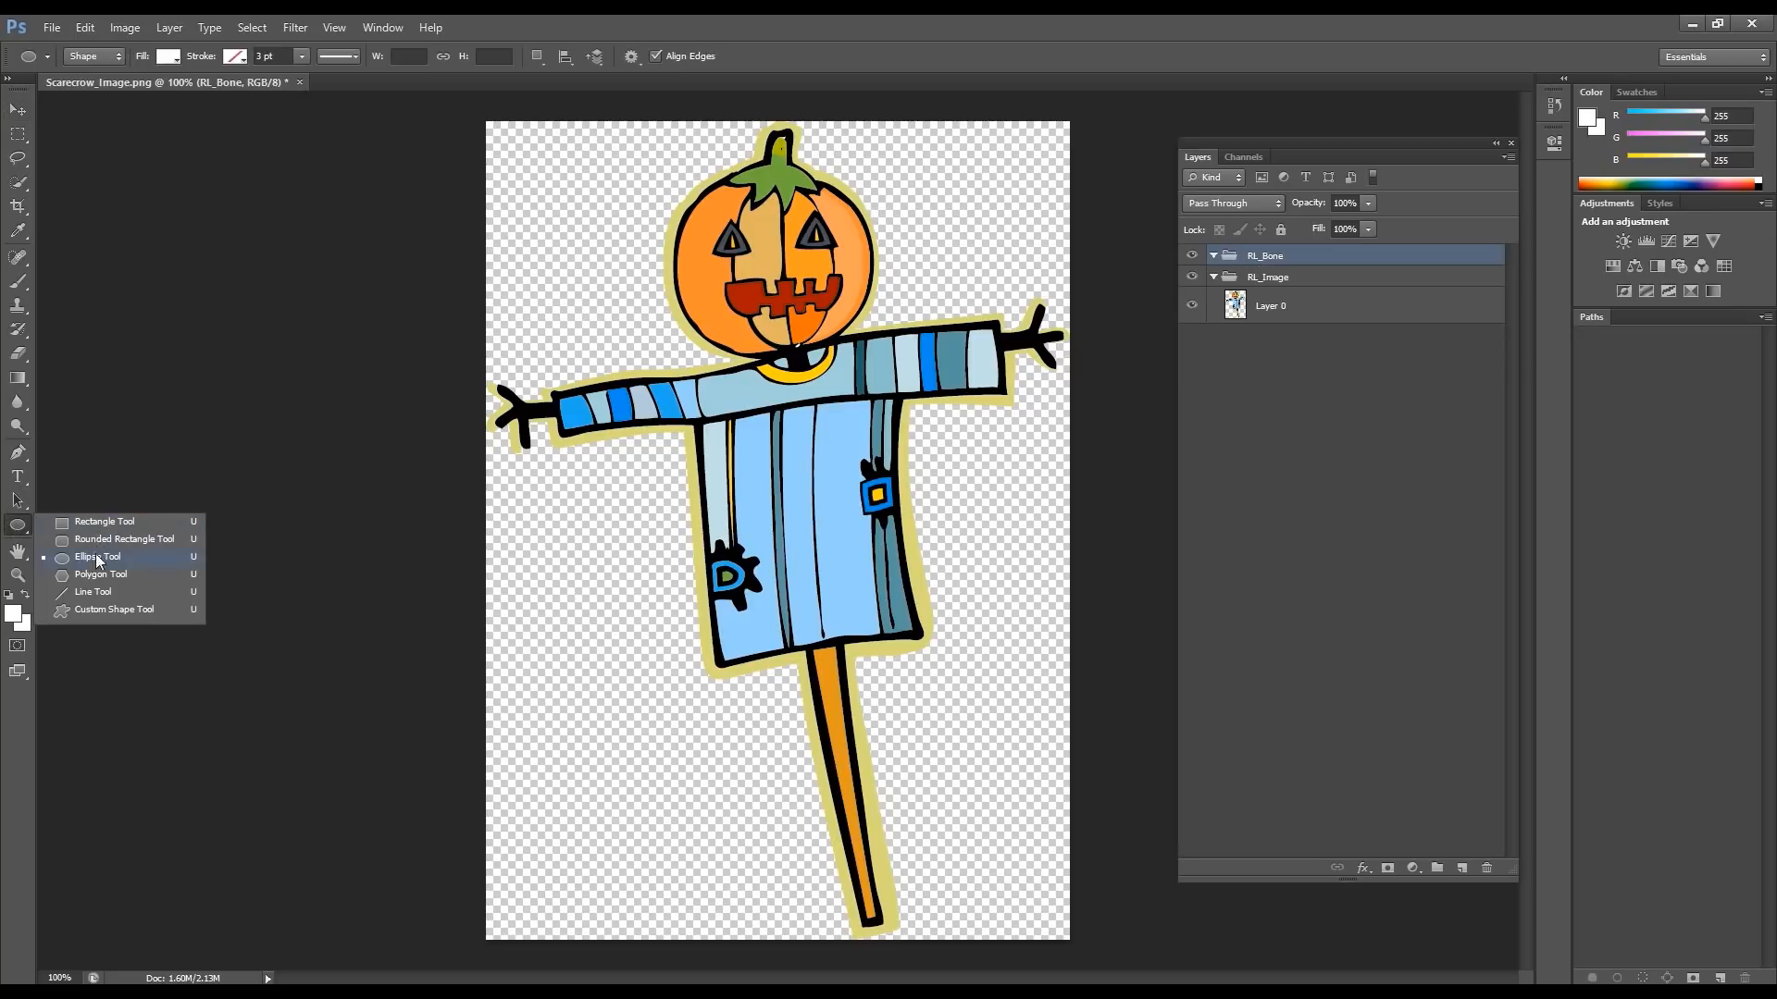
pyautogui.click(108, 559)
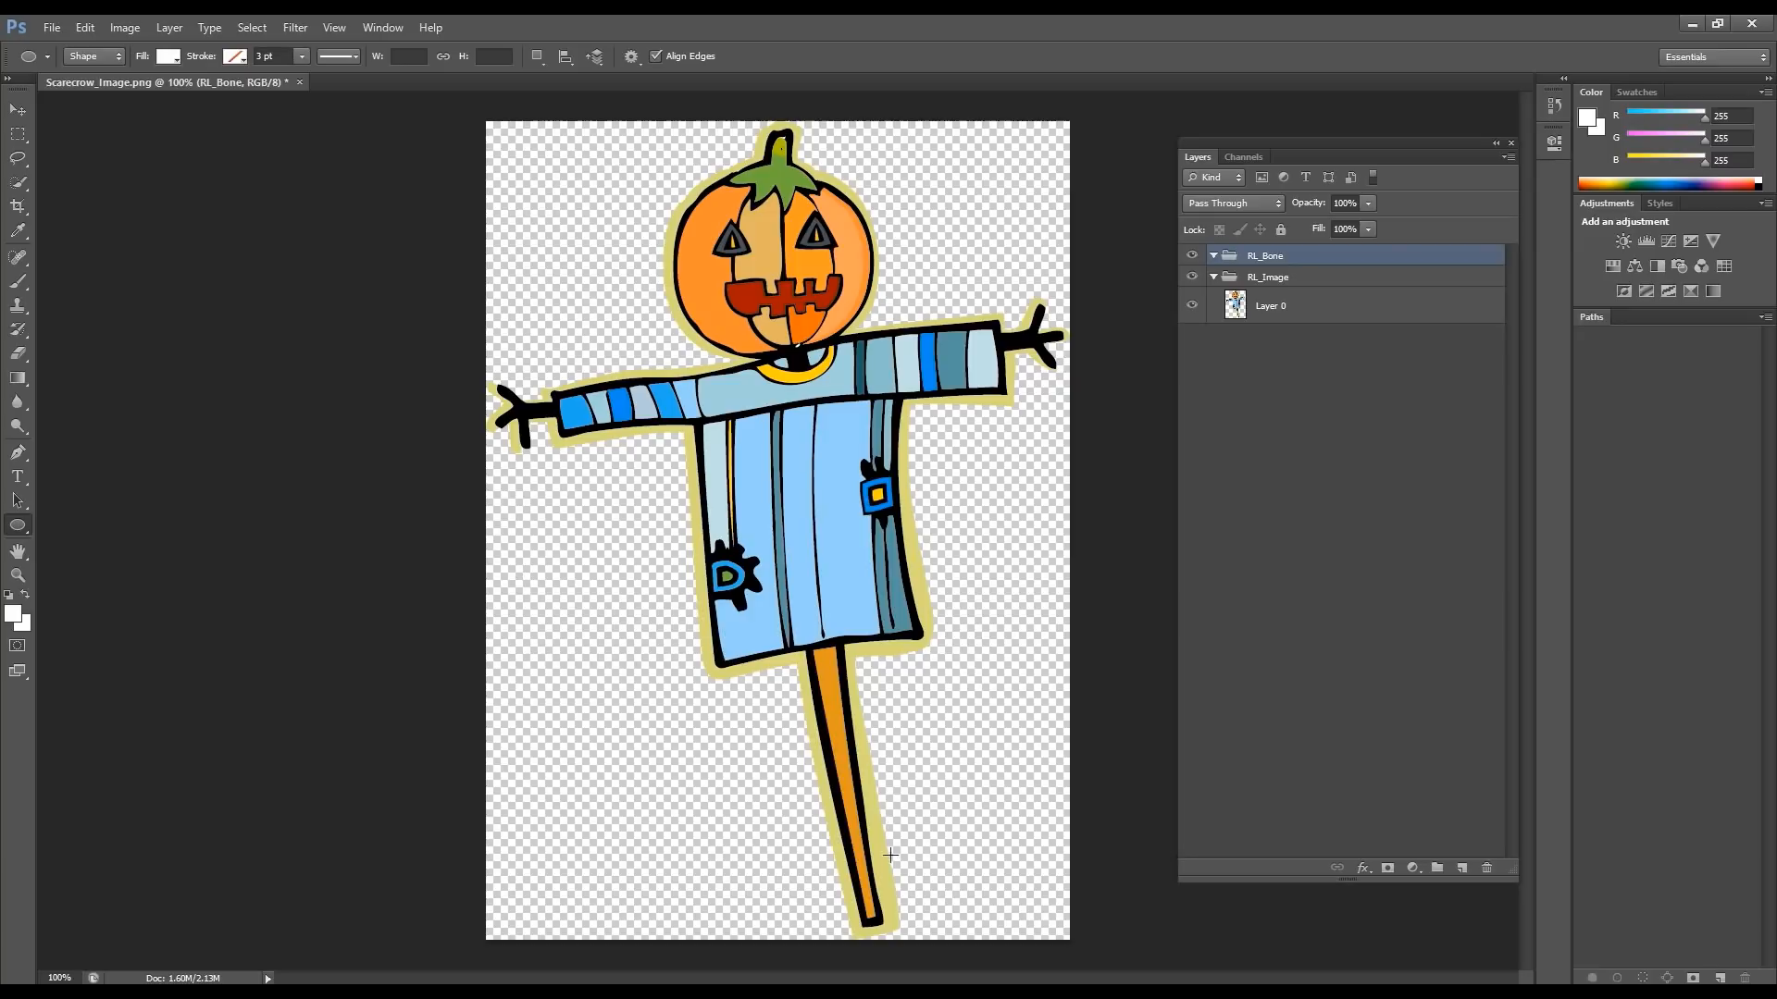
pyautogui.click(13, 615)
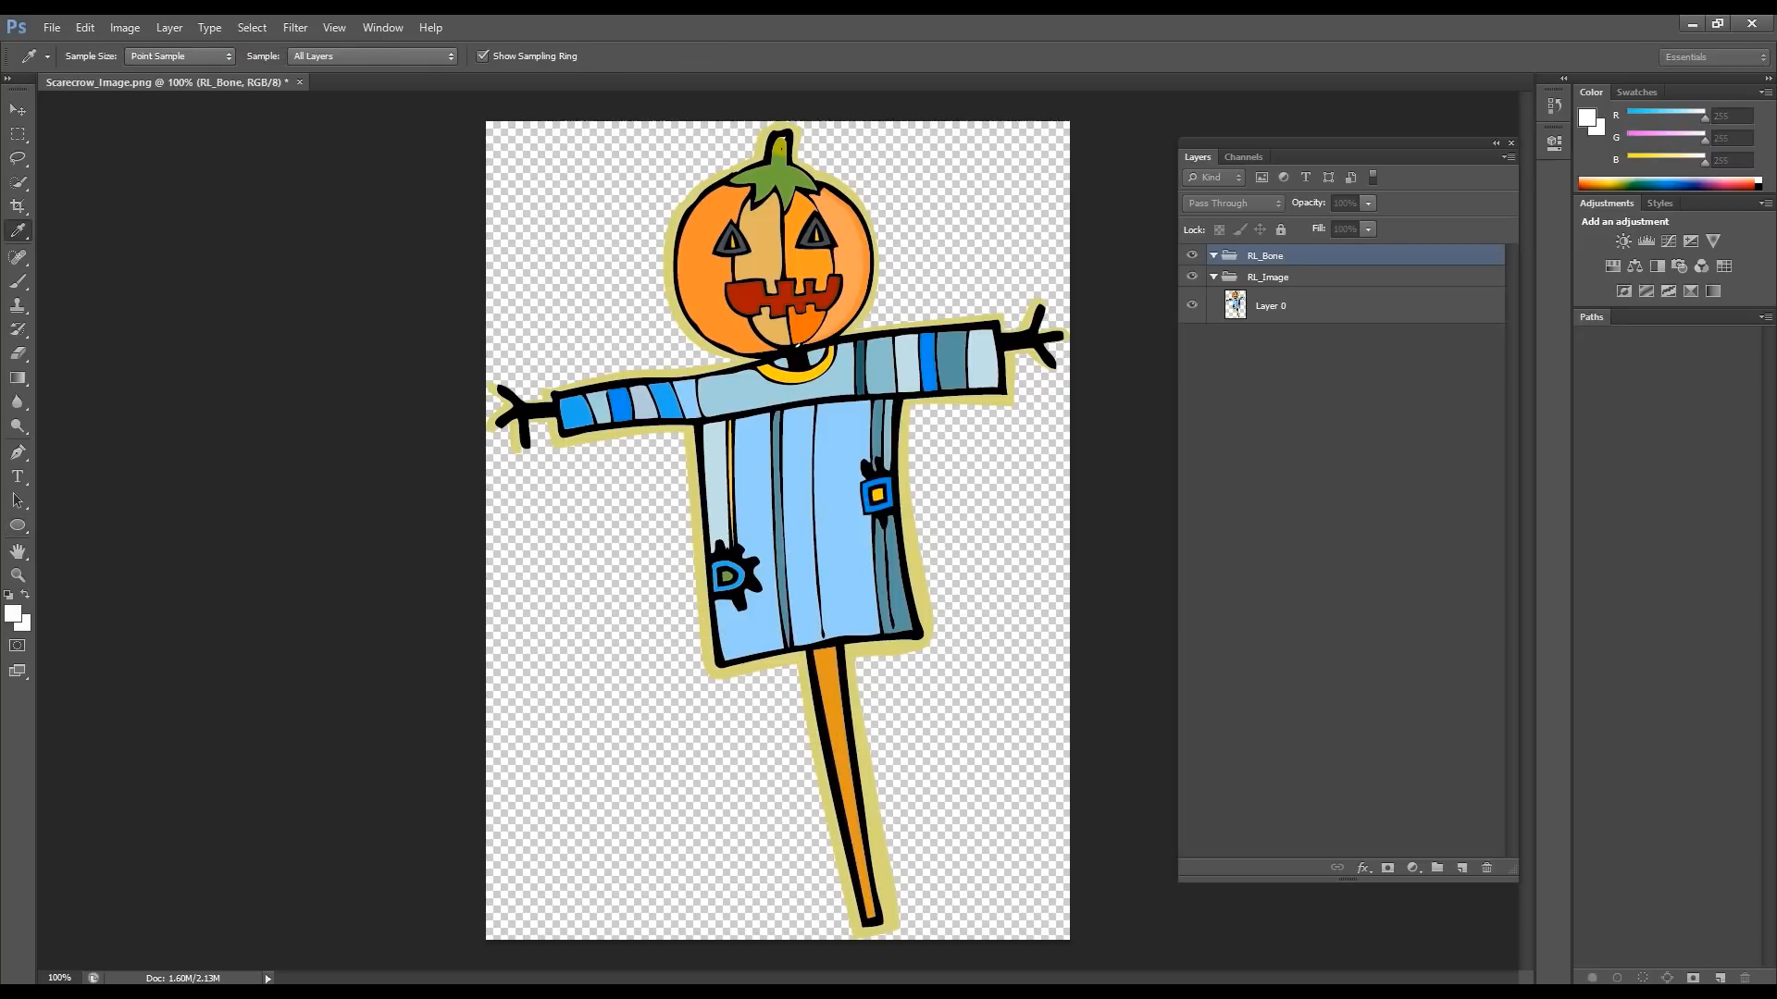
pyautogui.moveTo(561, 310); pyautogui.dragTo(890, 322)
pyautogui.moveTo(789, 496); pyautogui.dragTo(788, 538)
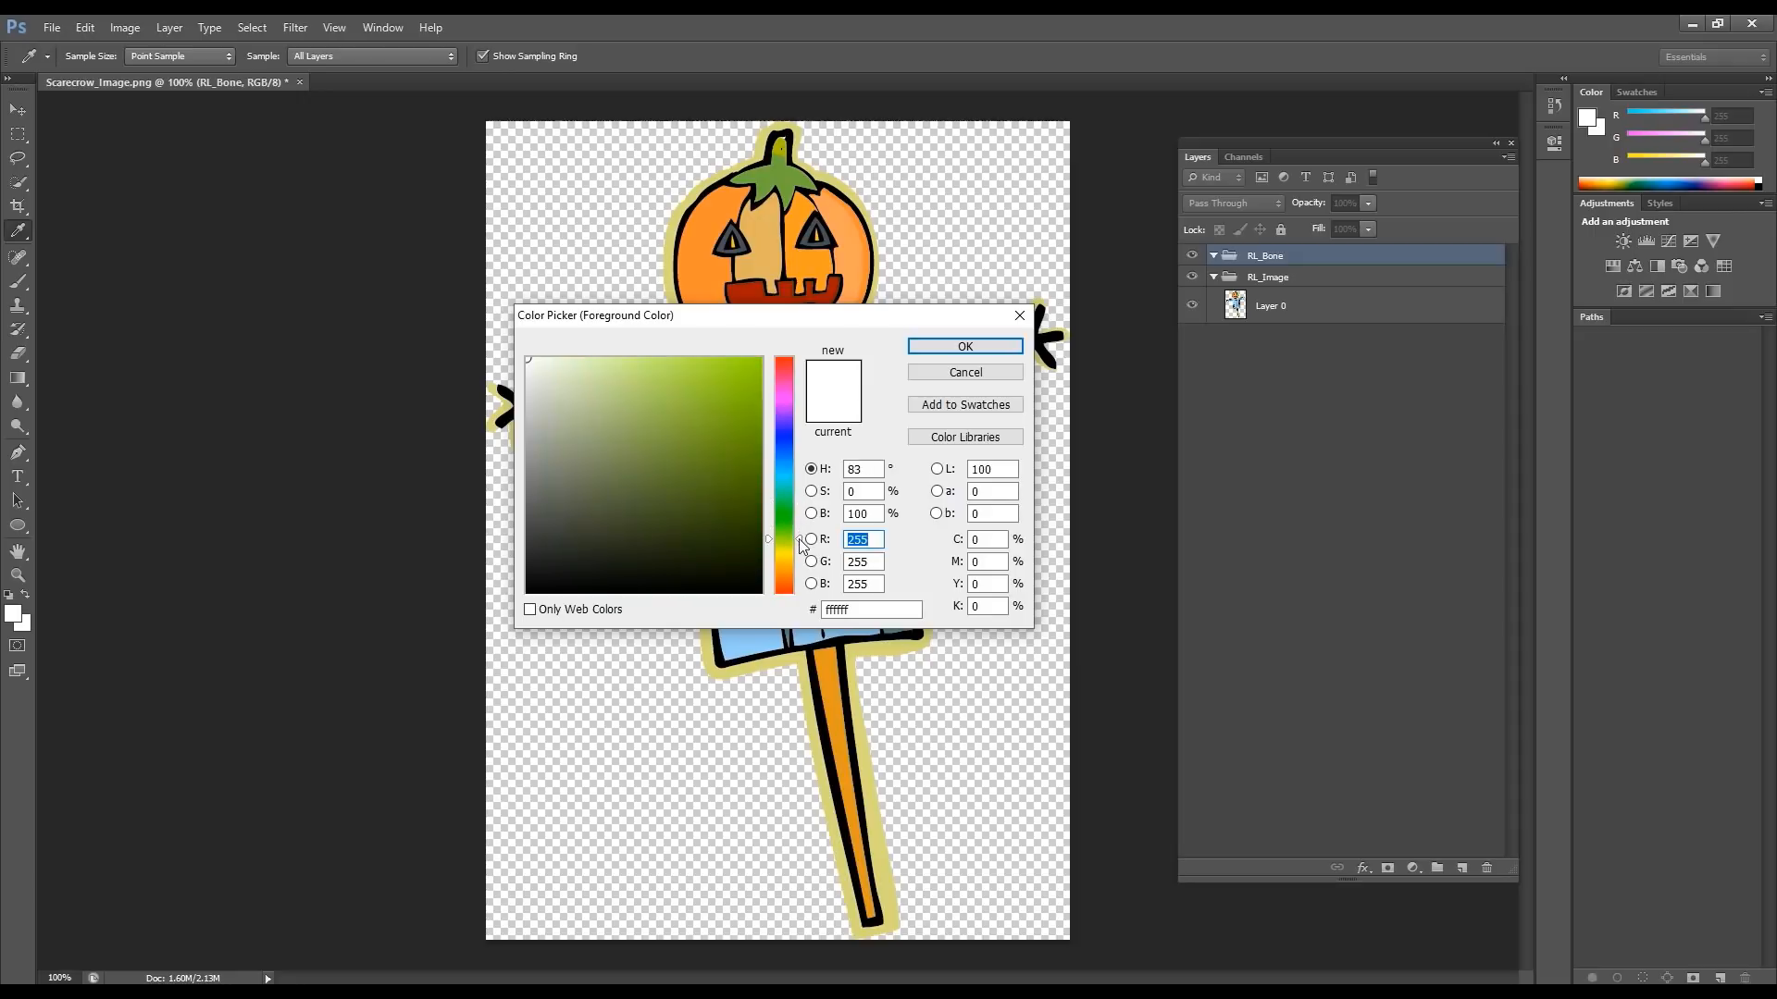
pyautogui.moveTo(755, 391); pyautogui.dragTo(759, 359)
pyautogui.click(964, 346)
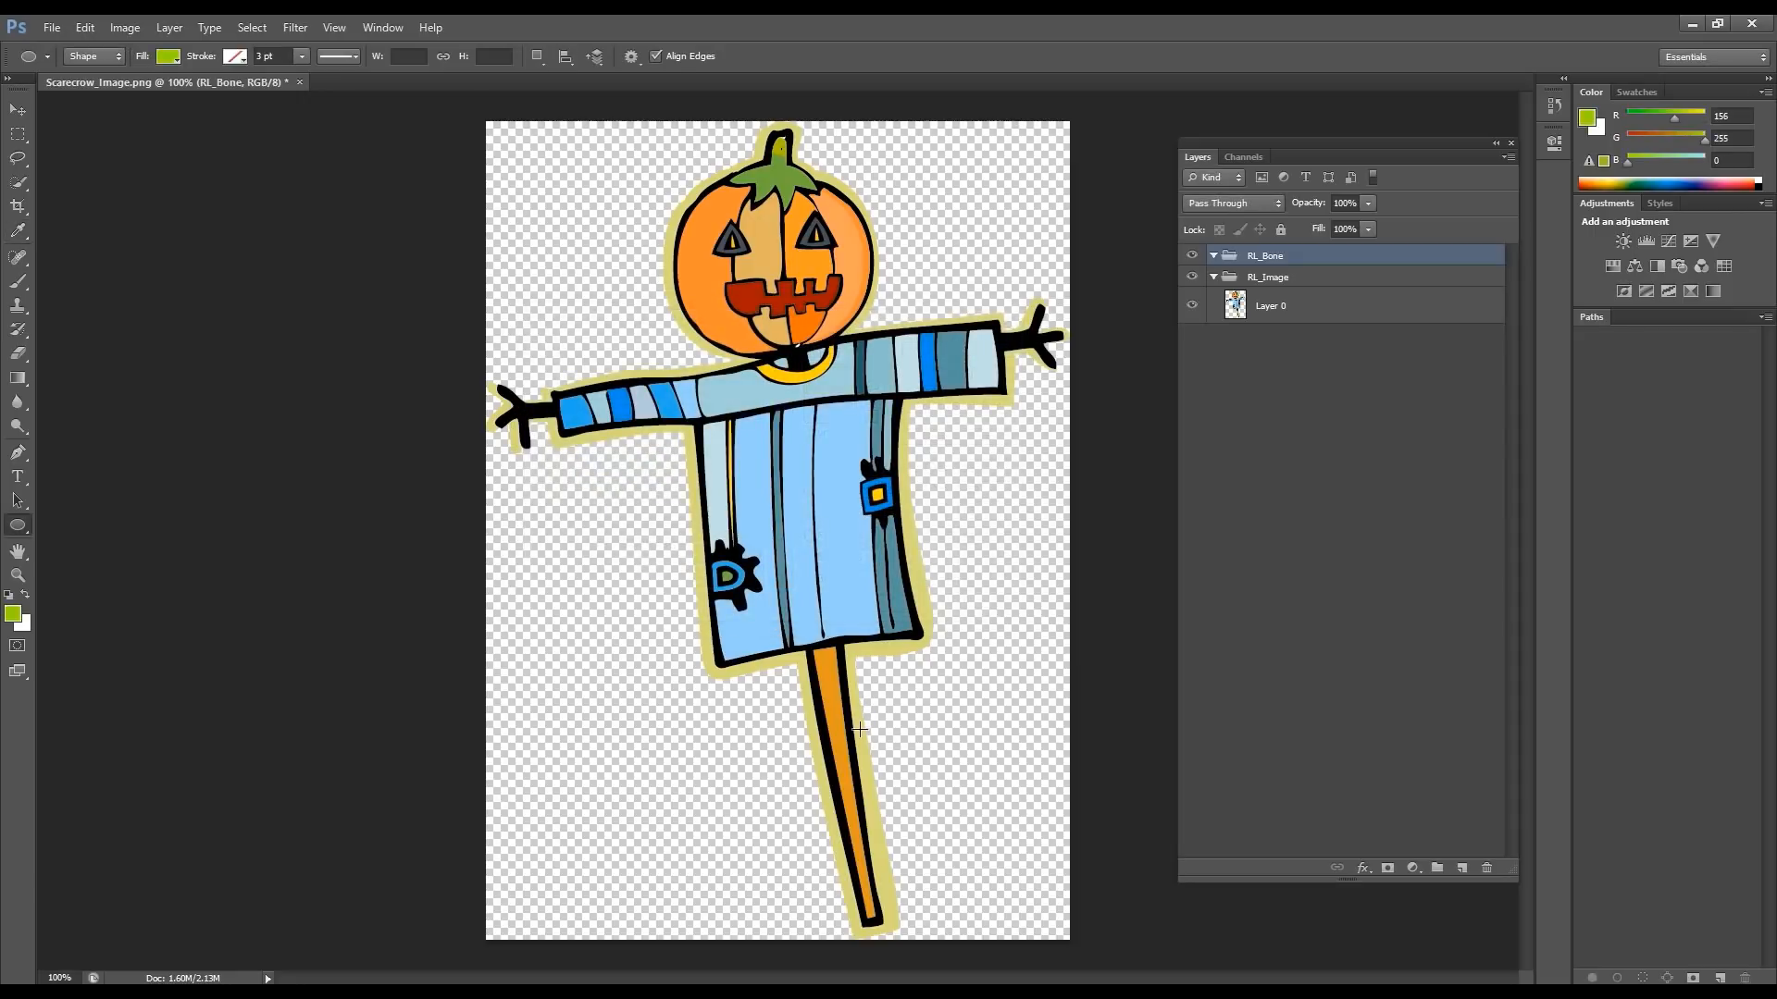
# Step: Draw a green circle of about 36 px inside RL_Bone and position it over the lower end of the pole
pyautogui.moveTo(845, 868); pyautogui.dragTo(876, 902)
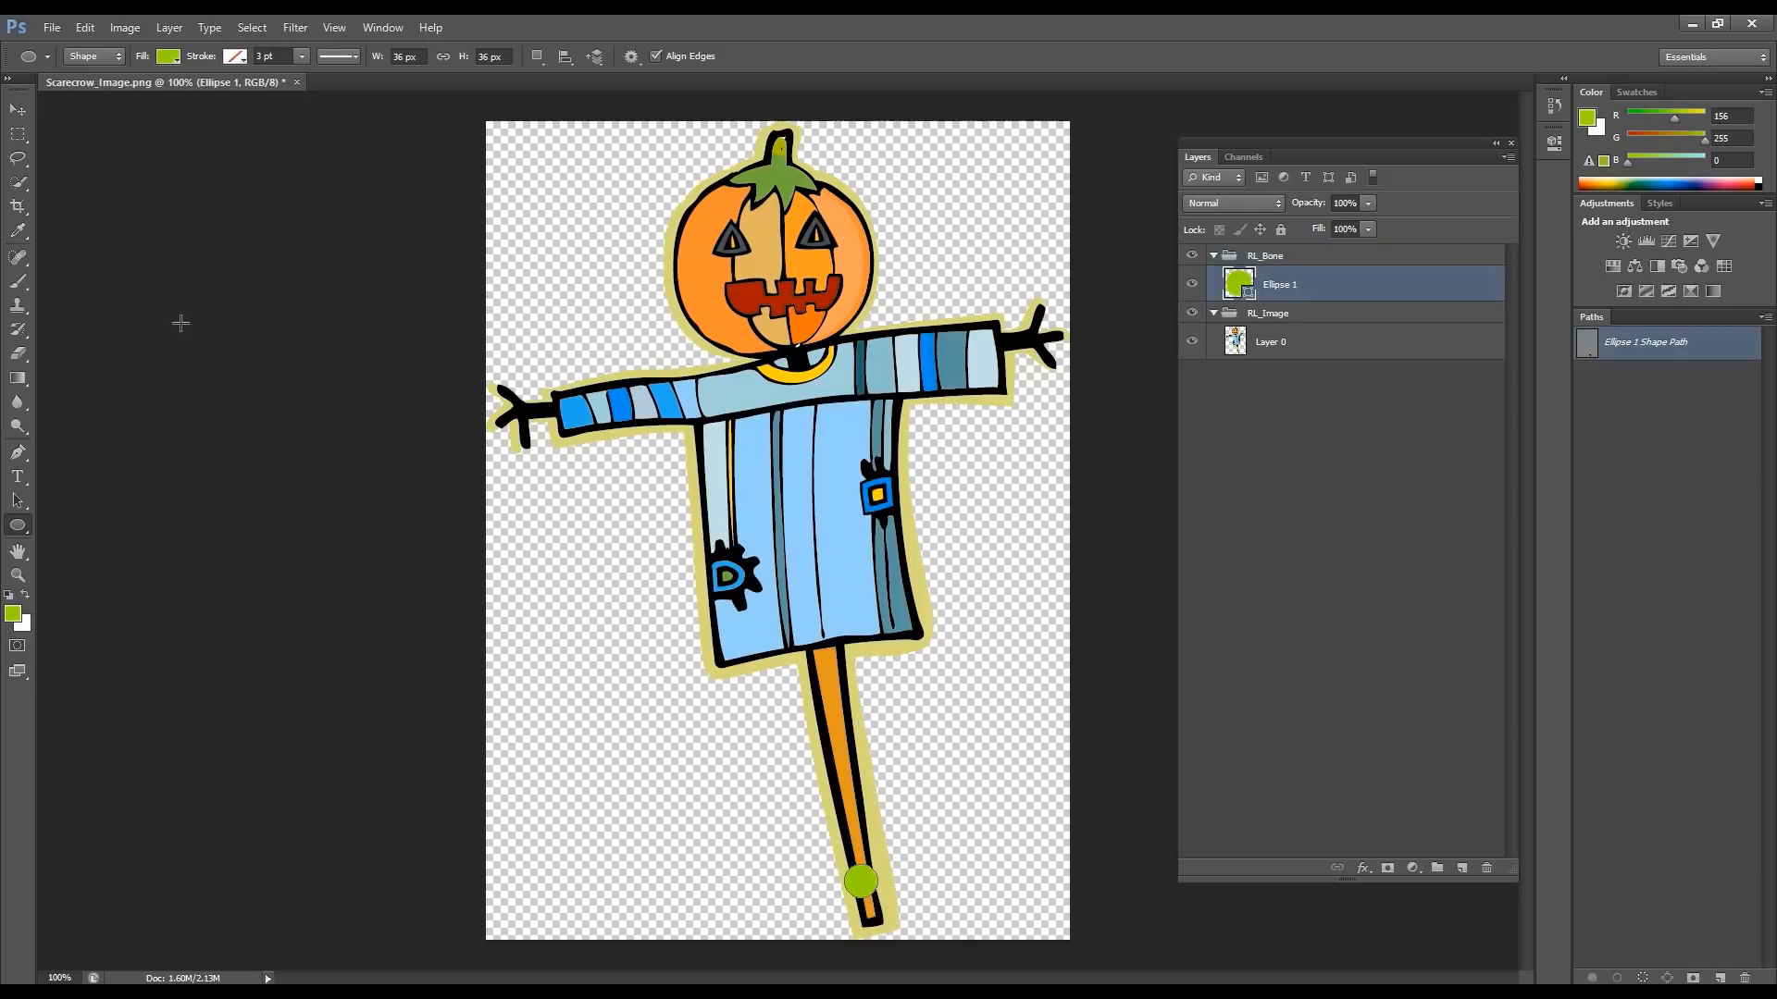
pyautogui.click(17, 109)
pyautogui.moveTo(866, 890); pyautogui.dragTo(873, 899)
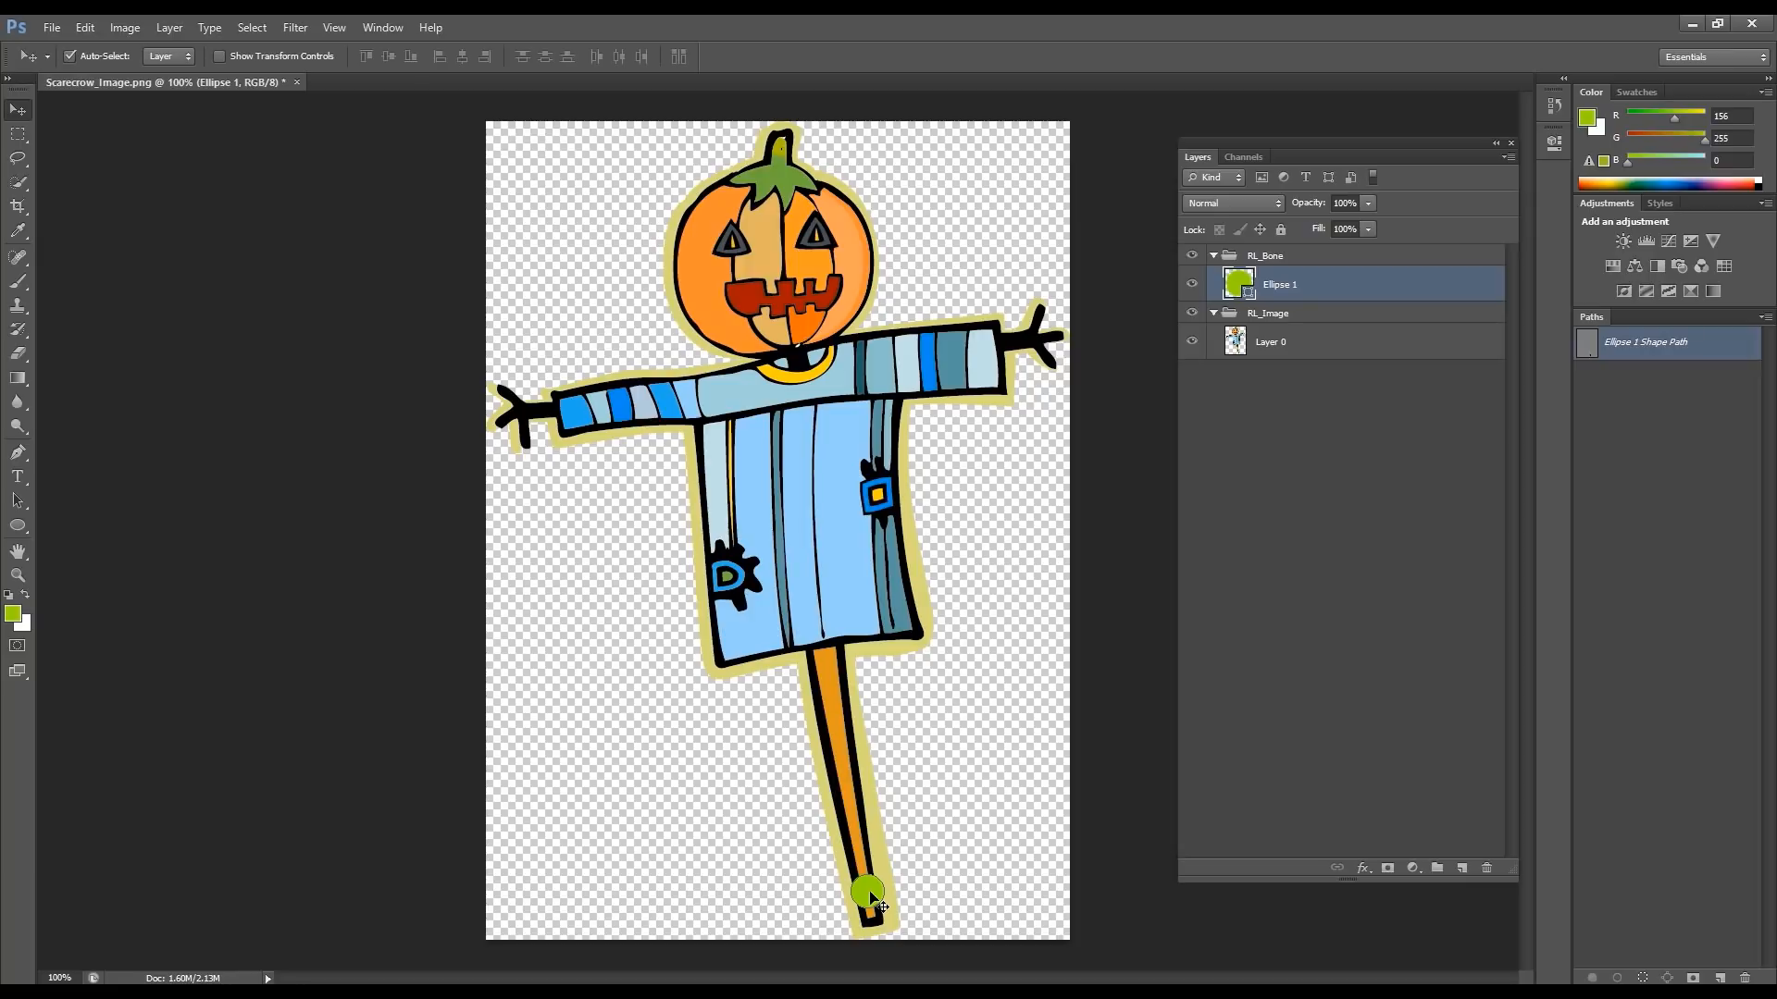
# Step: Make five copies of the green circle, spacing them along the scarecrow's centre line from the pole up to the pumpkin's stem
pyautogui.moveTo(874, 898); pyautogui.dragTo(781, 186)
pyautogui.moveTo(827, 643); pyautogui.dragTo(827, 611)
pyautogui.moveTo(851, 766); pyautogui.dragTo(849, 760)
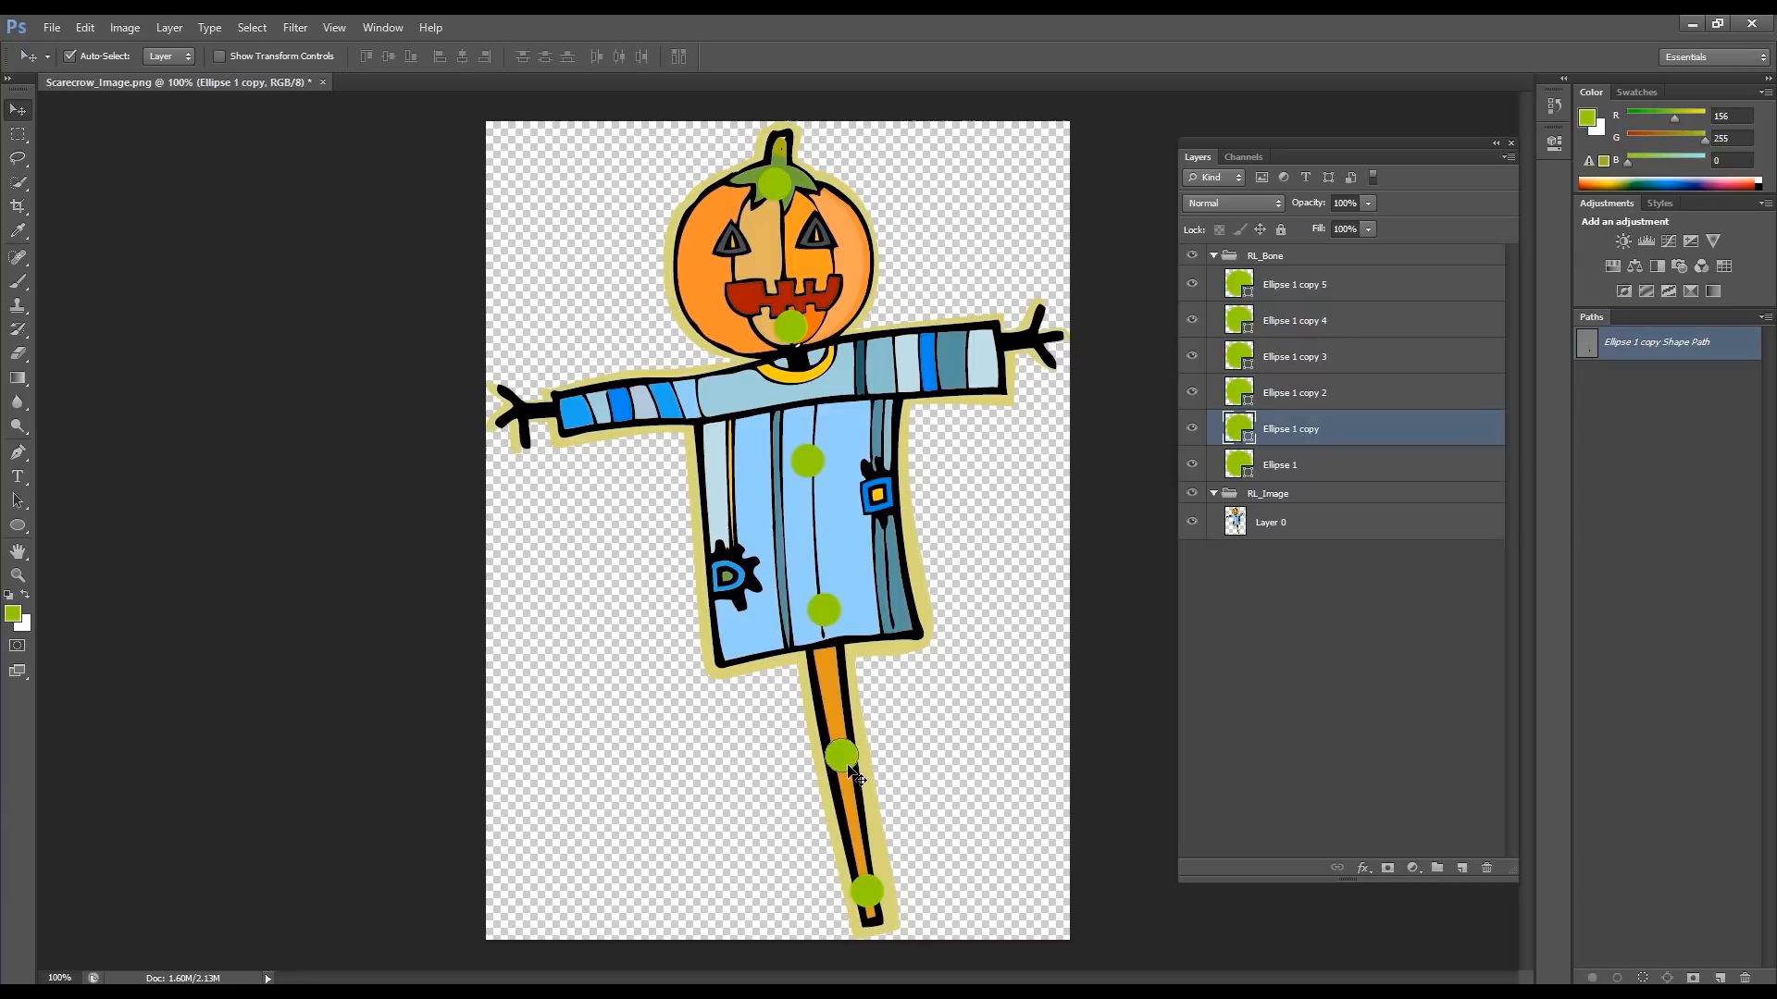
# Step: Go through the circle layers in RL_Bone one by one from the lowest to the highest to check their order
pyautogui.click(1356, 468)
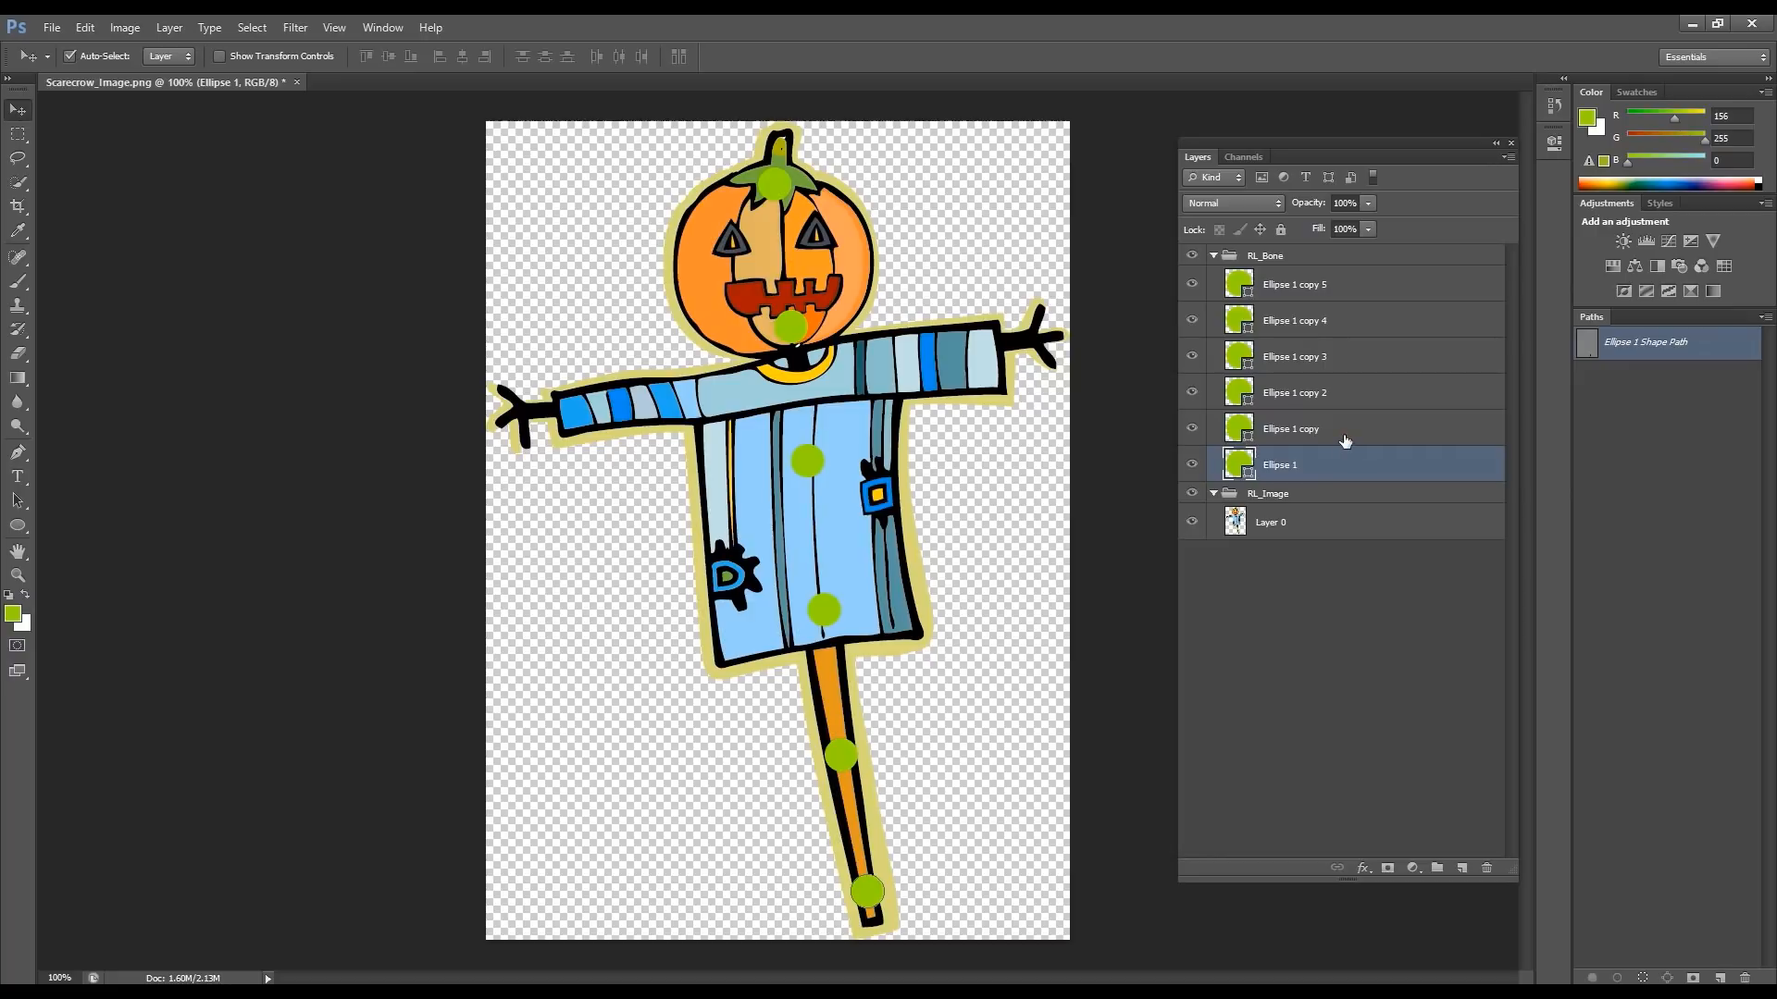
pyautogui.click(1342, 433)
pyautogui.click(1318, 393)
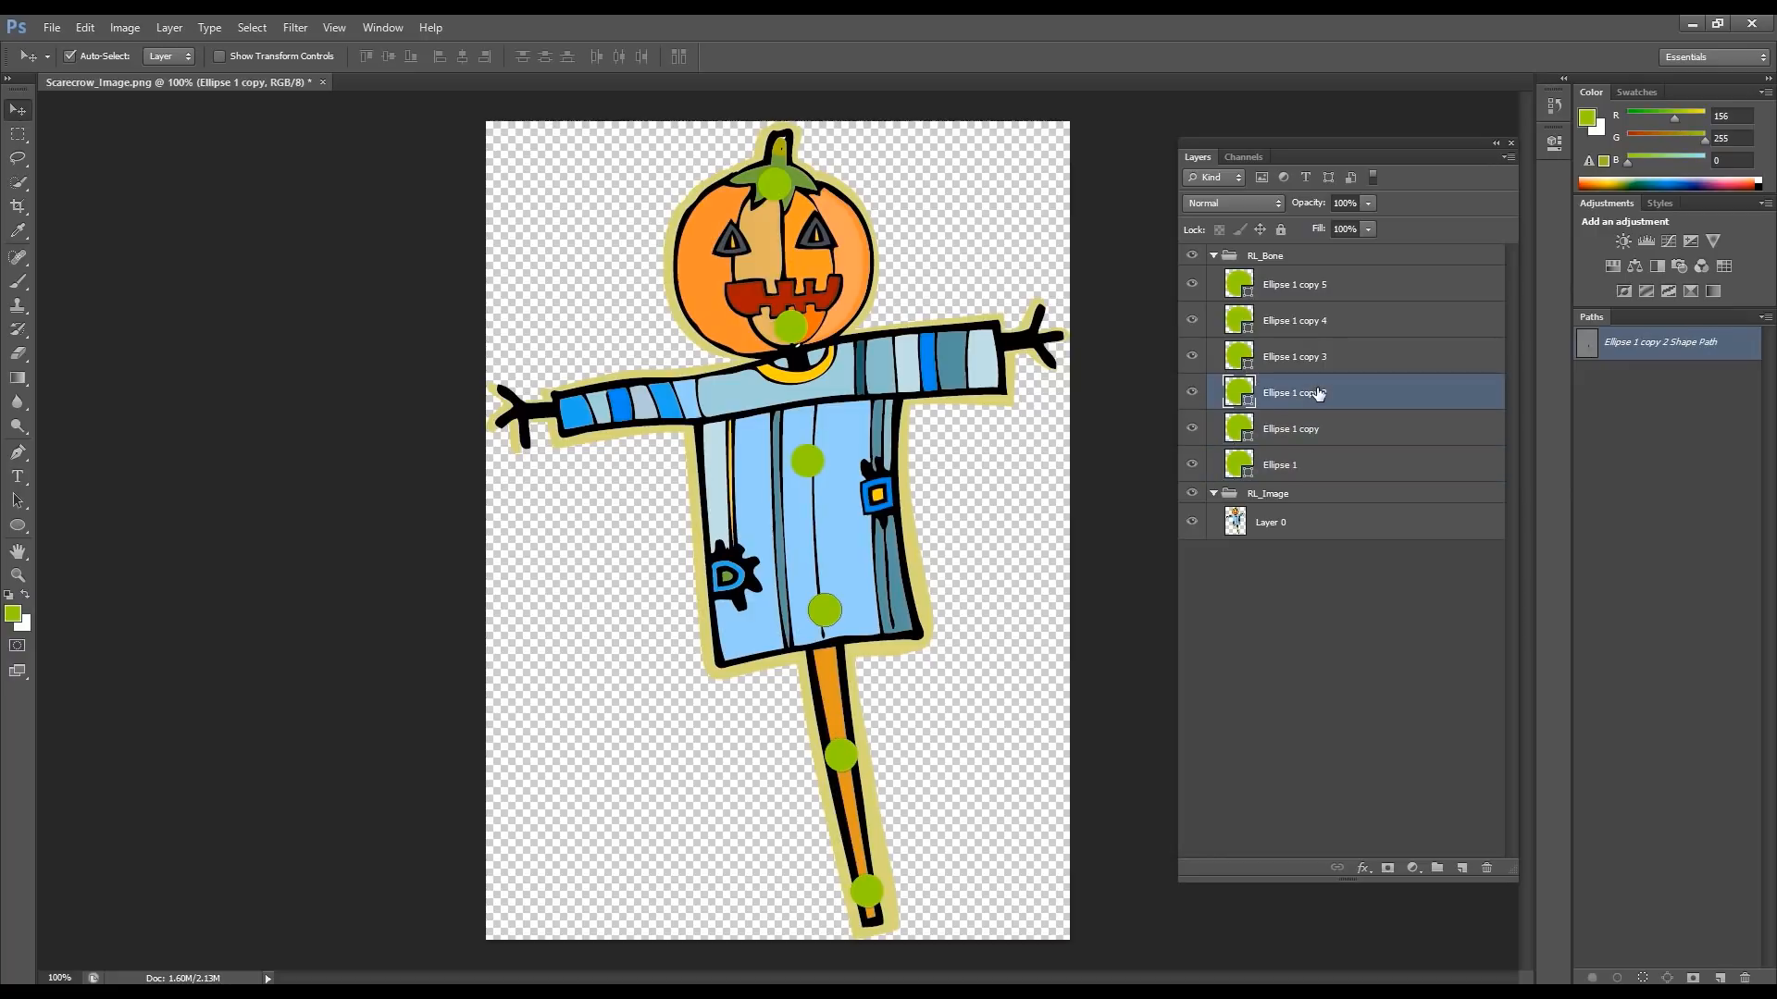
pyautogui.click(1322, 359)
pyautogui.click(1321, 322)
pyautogui.click(1318, 288)
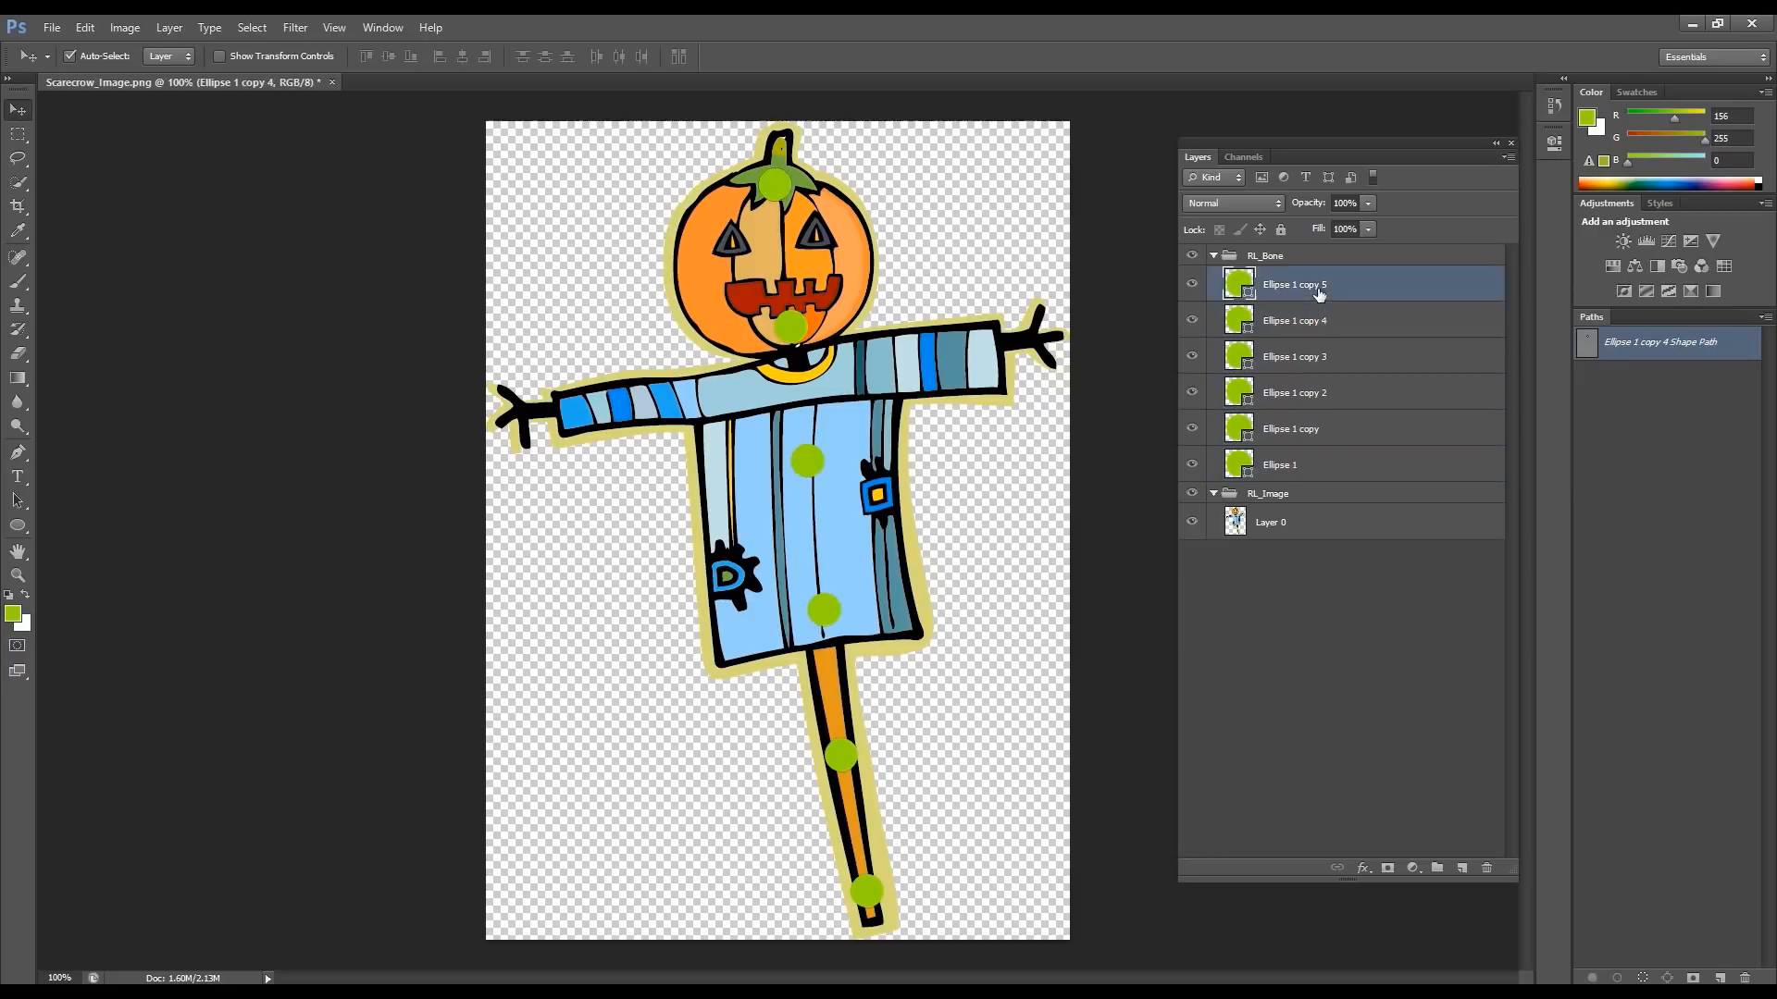
# Step: Rename the two lowest circle layers in RL_Bone as Bone_1 and Bone_2, from the lowest upward
pyautogui.doubleClick(1277, 464)
pyautogui.write('Bon')
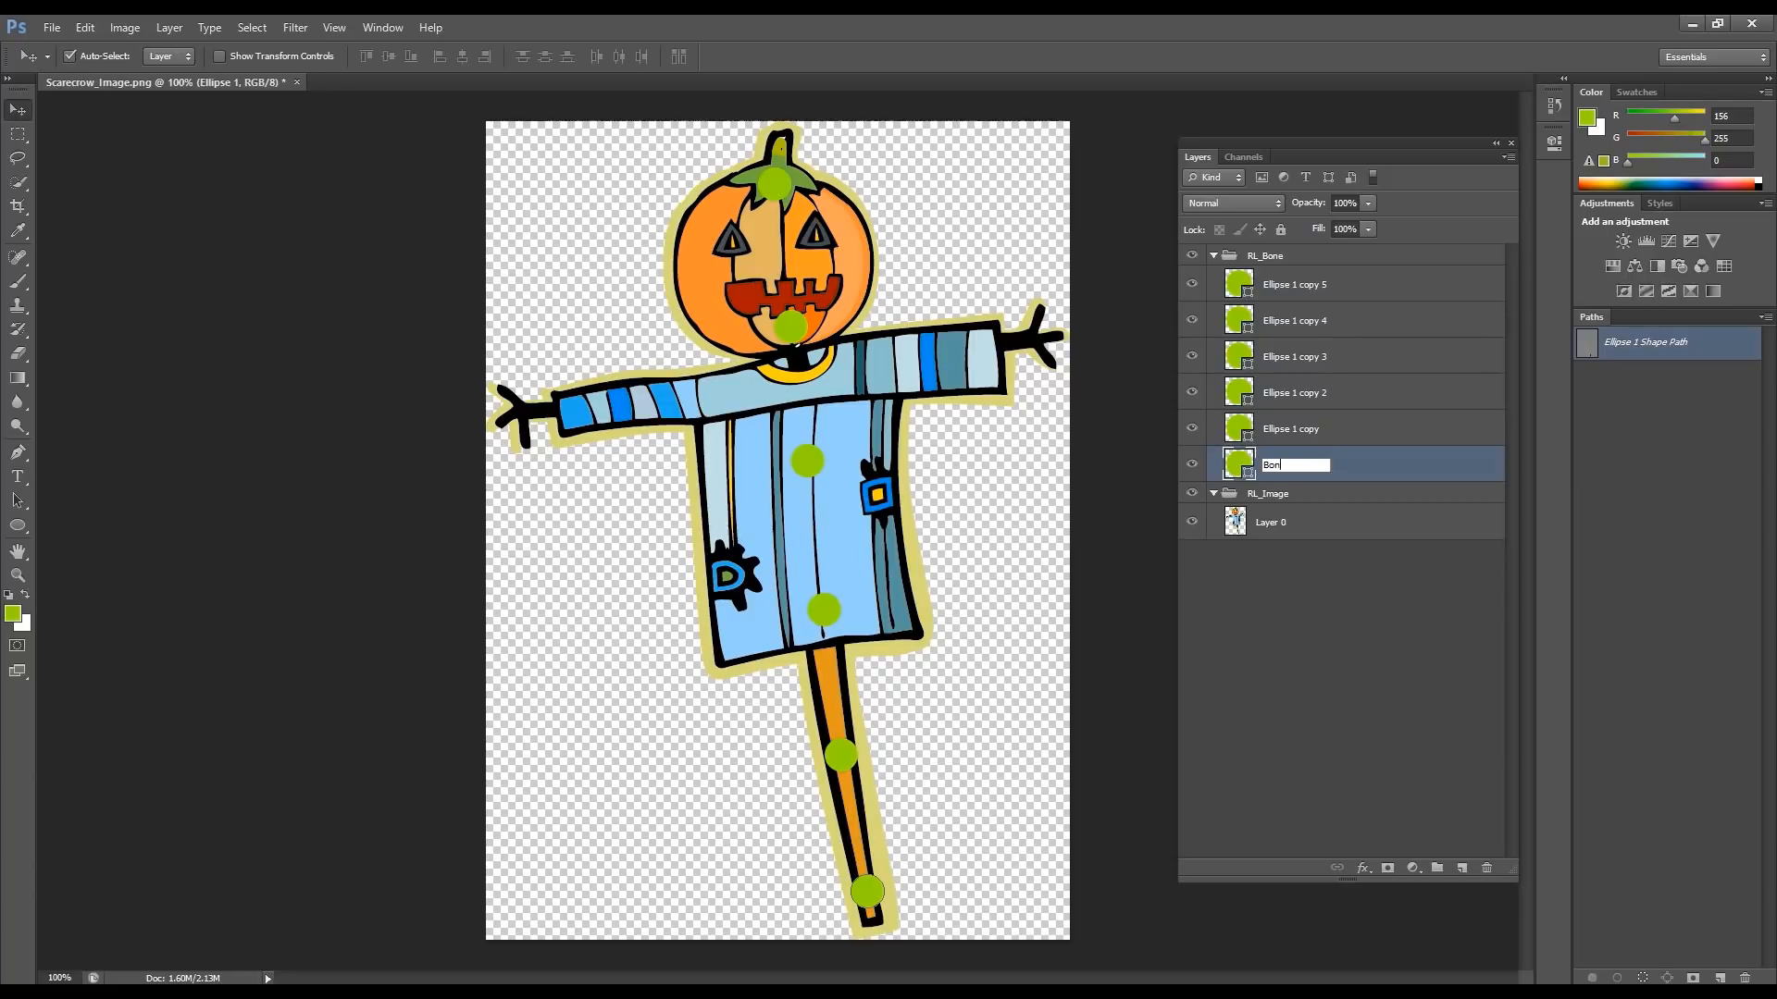
pyautogui.write('e_1')
pyautogui.press('Return')
pyautogui.doubleClick(1291, 469)
pyautogui.hotkey('ctrl', 'c')
pyautogui.doubleClick(1312, 431)
pyautogui.hotkey('ctrl', 'v')
pyautogui.press('BackSpace')
pyautogui.write('2')
pyautogui.press('Return')
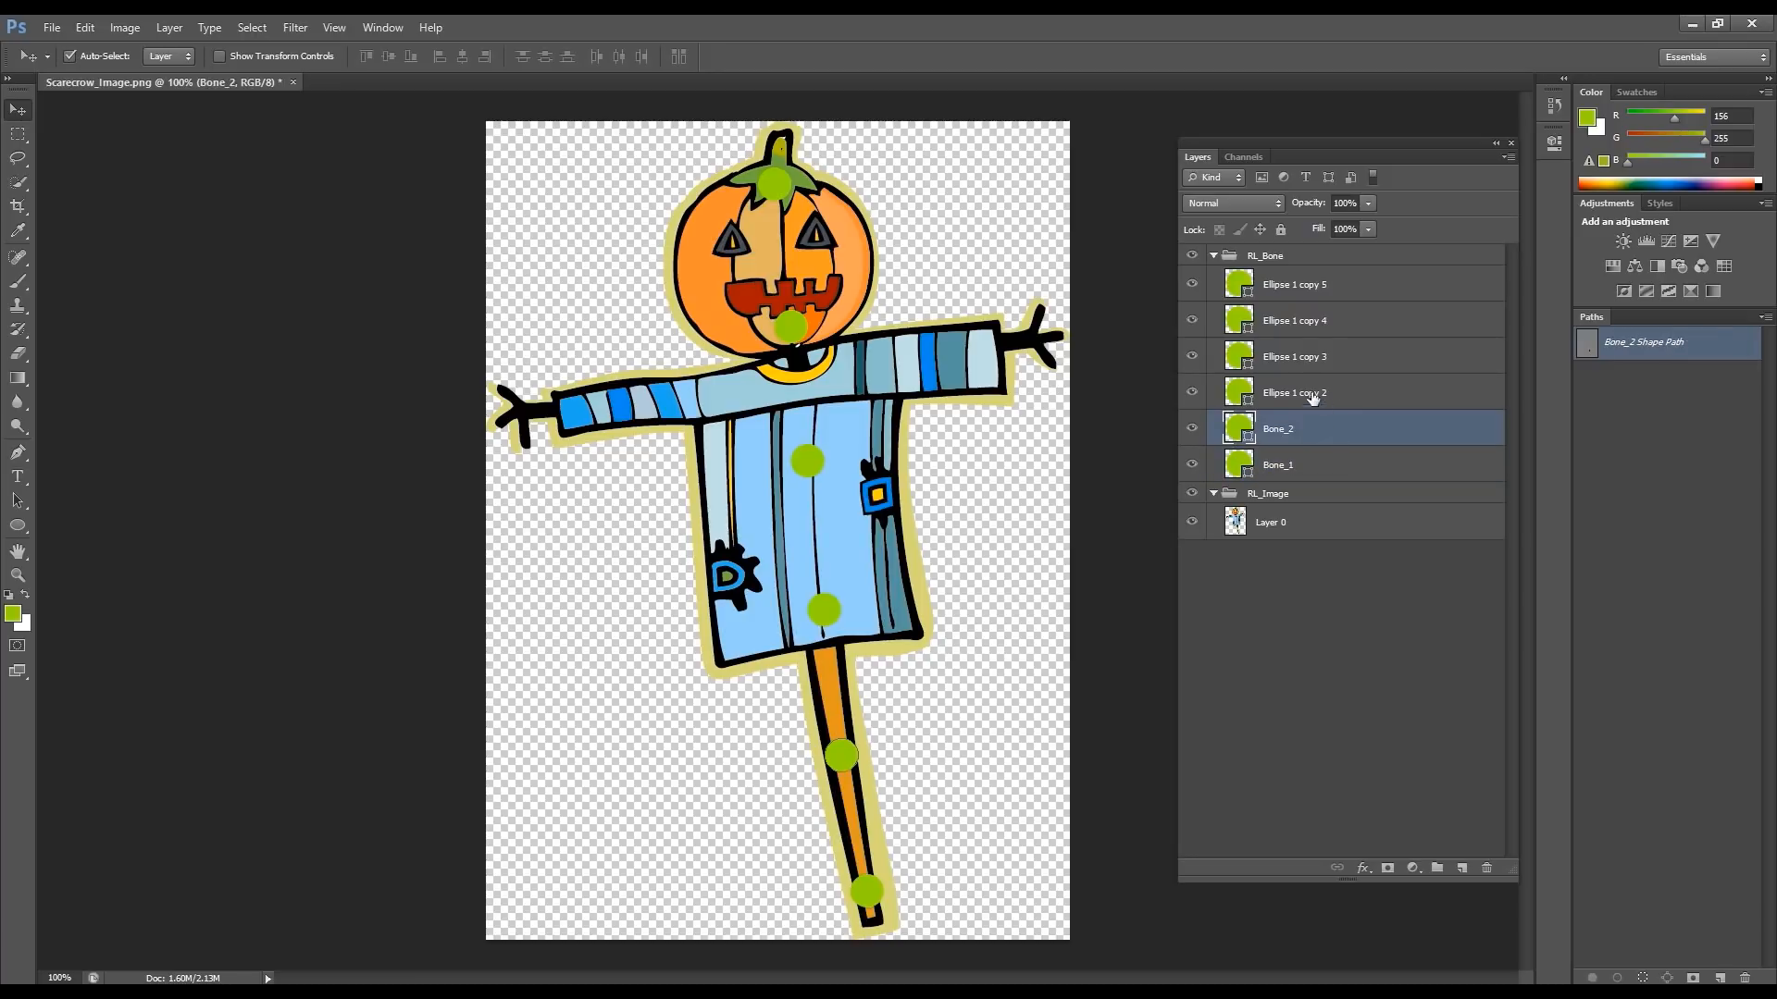
# Step: Rename the Ellipse 1 copy 2 and Ellipse 1 copy 3 layers as Bone_3 and Bone_4
pyautogui.doubleClick(1303, 392)
pyautogui.hotkey('ctrl', 'v')
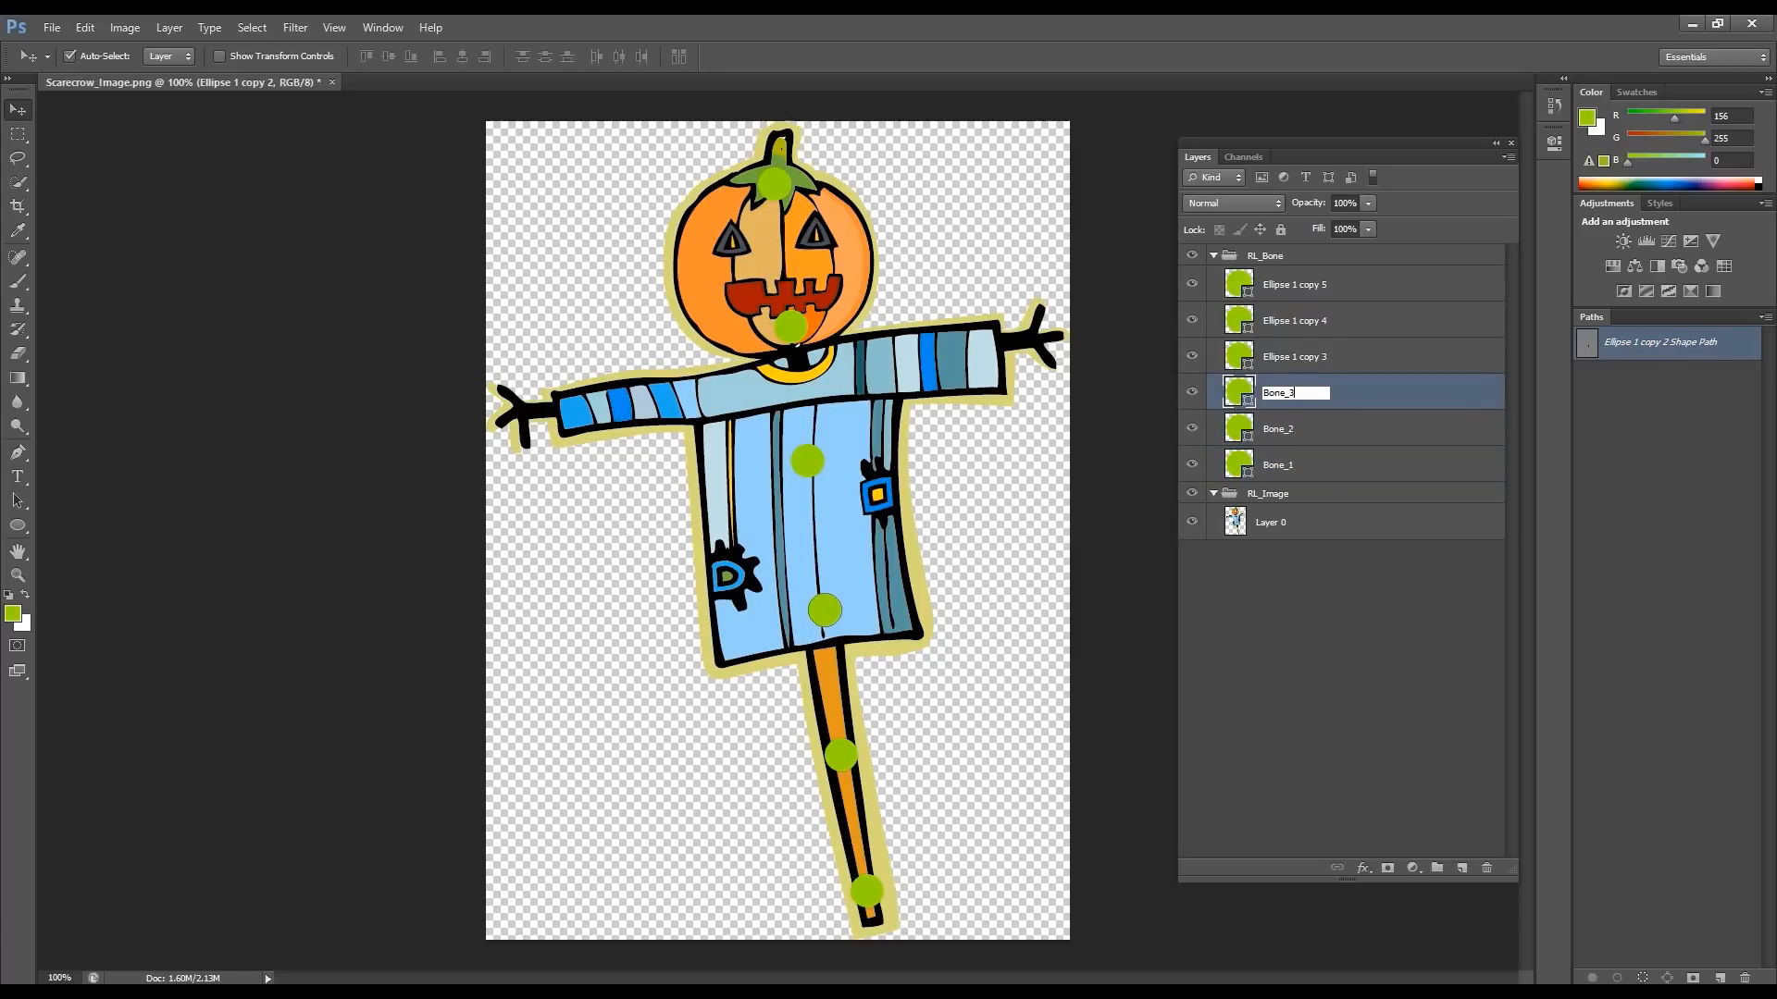
pyautogui.press('Return')
pyautogui.doubleClick(1306, 357)
pyautogui.hotkey('ctrl', 'v')
pyautogui.press('BackSpace')
pyautogui.write('4')
pyautogui.press('Return')
# Step: Rename the Ellipse 1 copy 4 and Ellipse 1 copy 5 layers as Bone_5 and Bone_6
pyautogui.doubleClick(1324, 321)
pyautogui.hotkey('ctrl', 'v')
pyautogui.press('BackSpace')
pyautogui.write('5')
pyautogui.press('Return')
pyautogui.doubleClick(1305, 286)
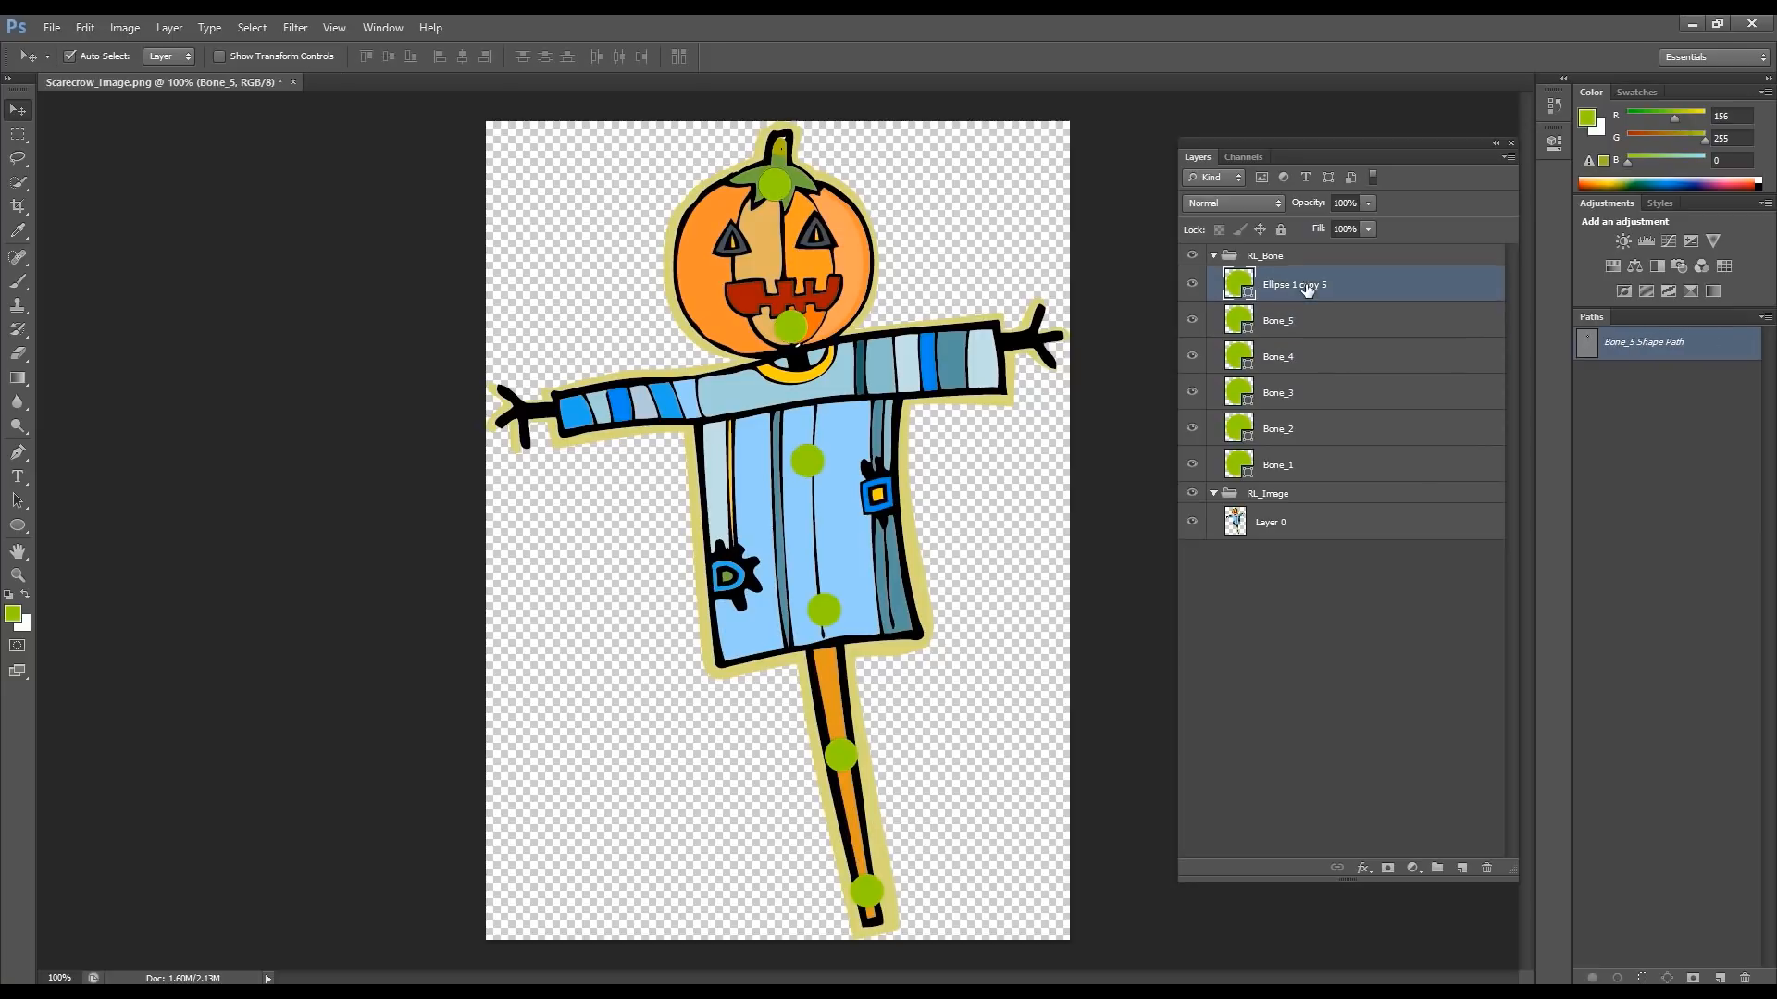
pyautogui.hotkey('ctrl', 'v')
pyautogui.write('6')
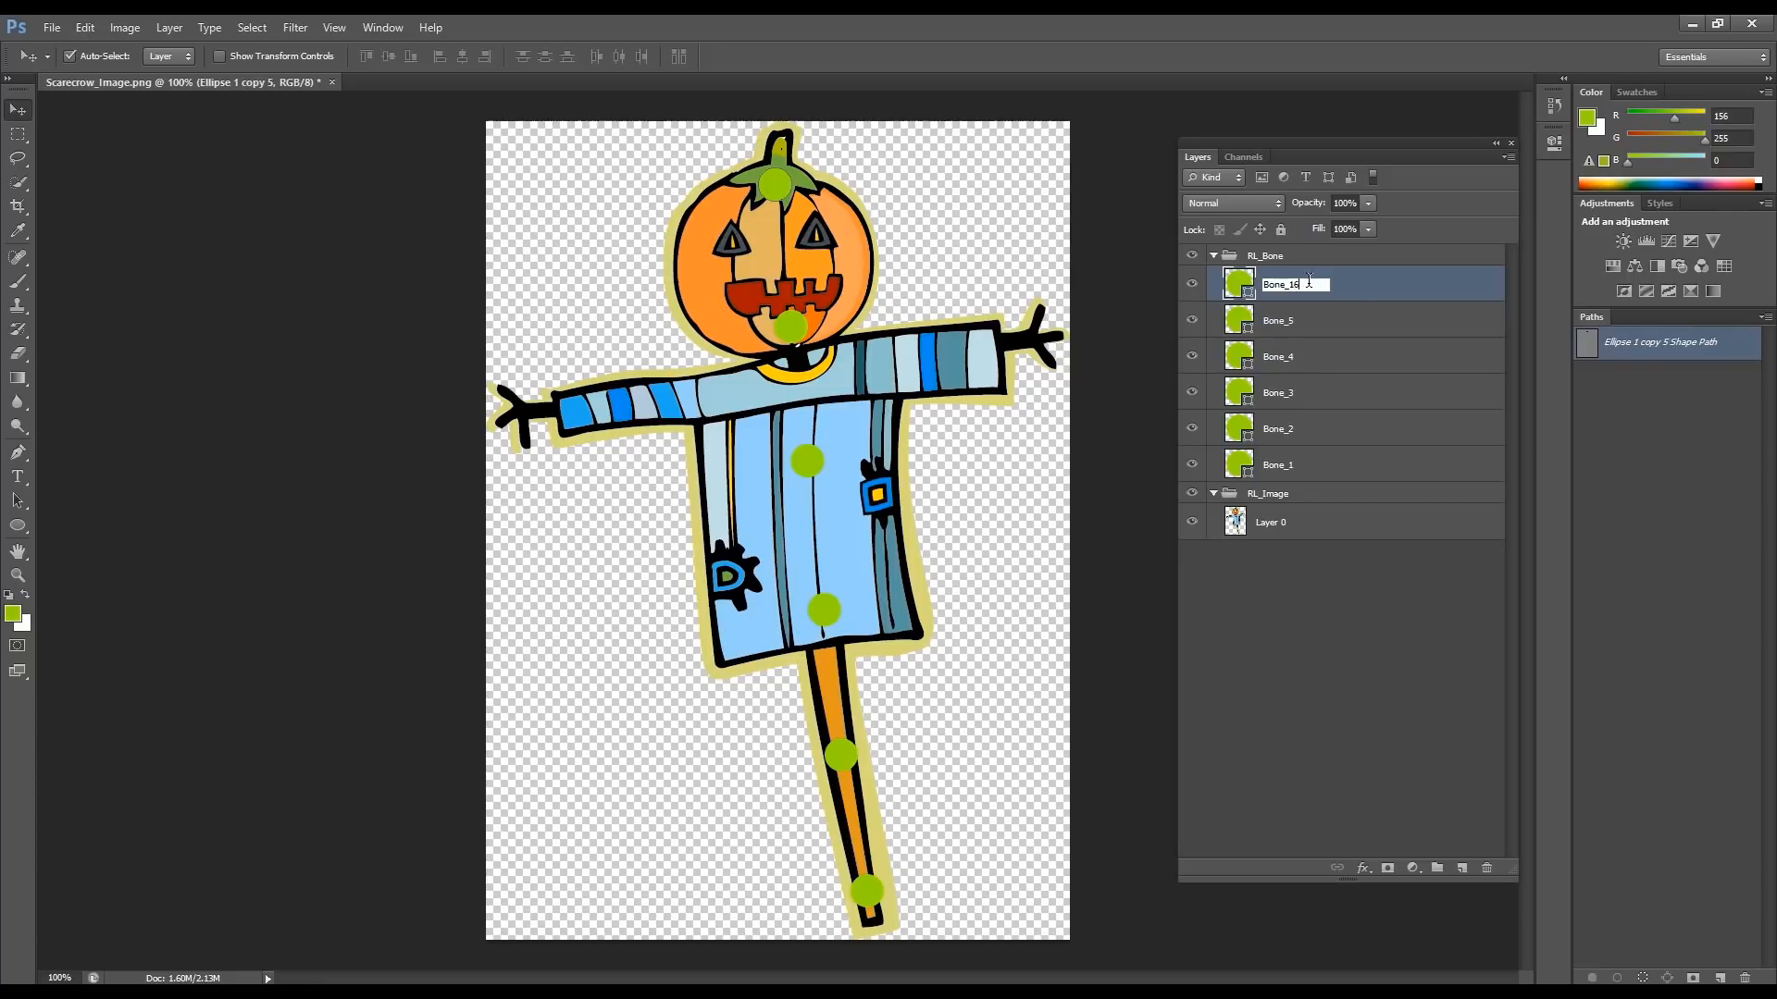
pyautogui.press('Left')
pyautogui.press('BackSpace')
pyautogui.press('Return')
pyautogui.click(1396, 567)
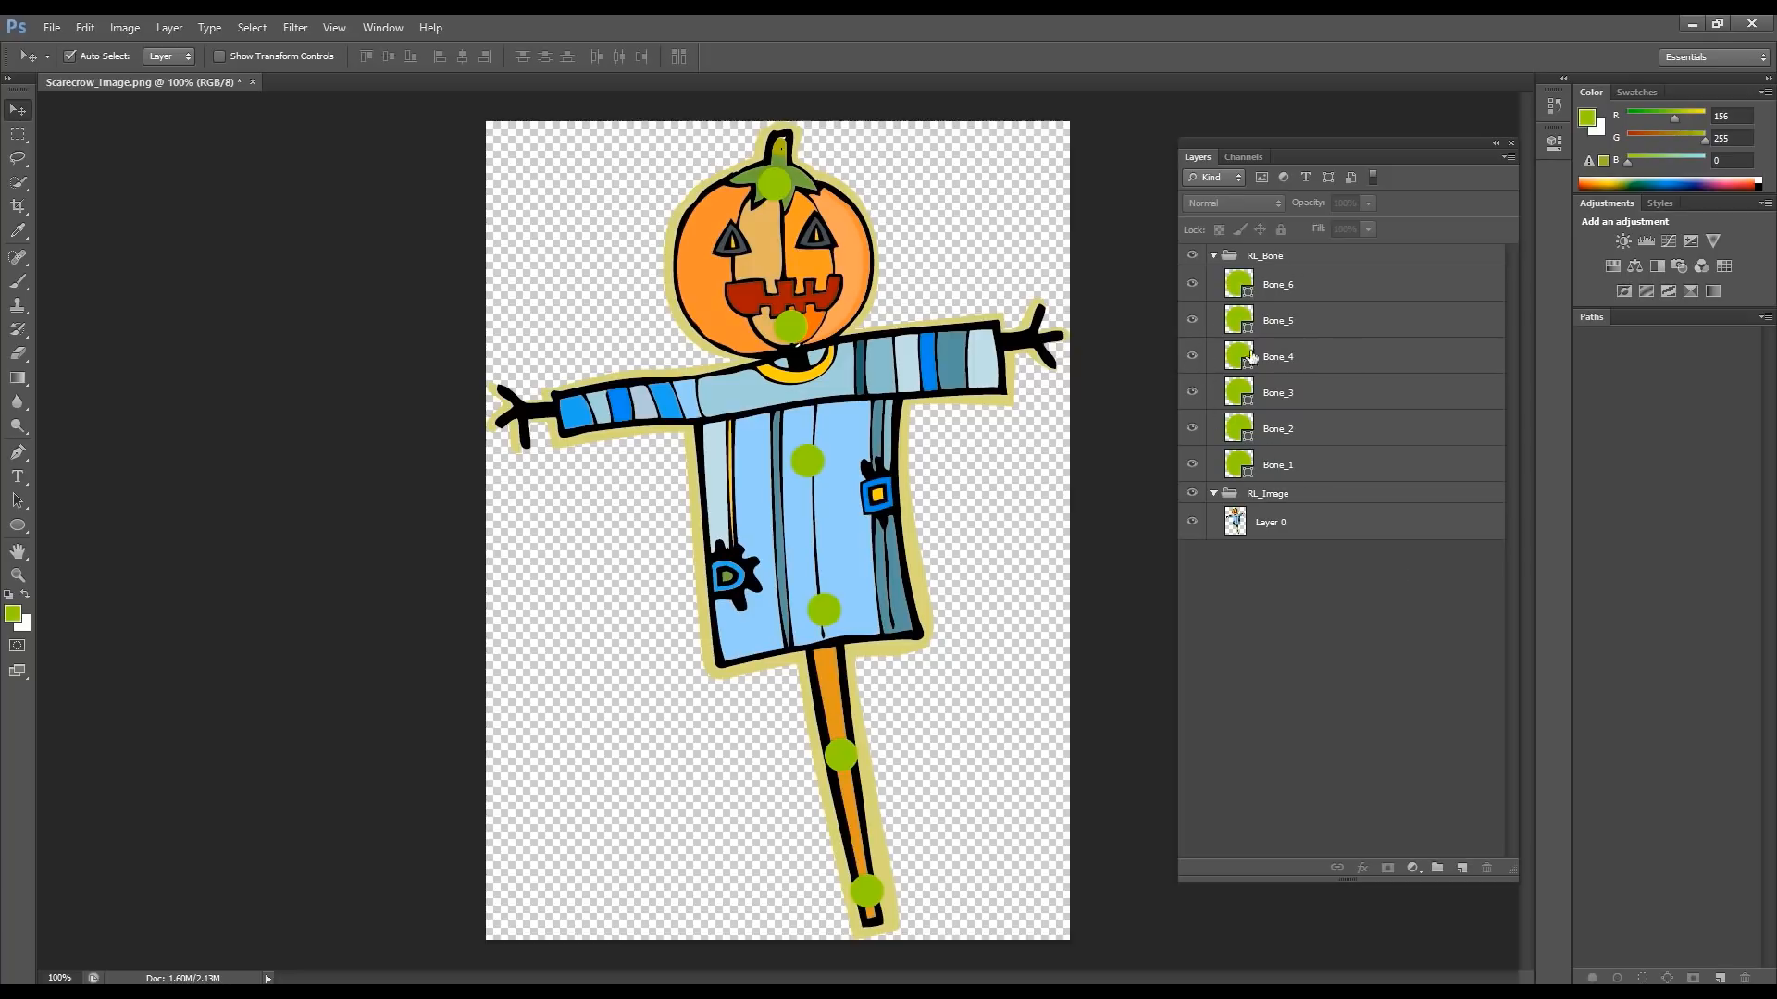
# Step: Rename the scarecrow artwork layer in the RL_Image group as Bone_1 to match the lowest bone layer
pyautogui.click(1267, 534)
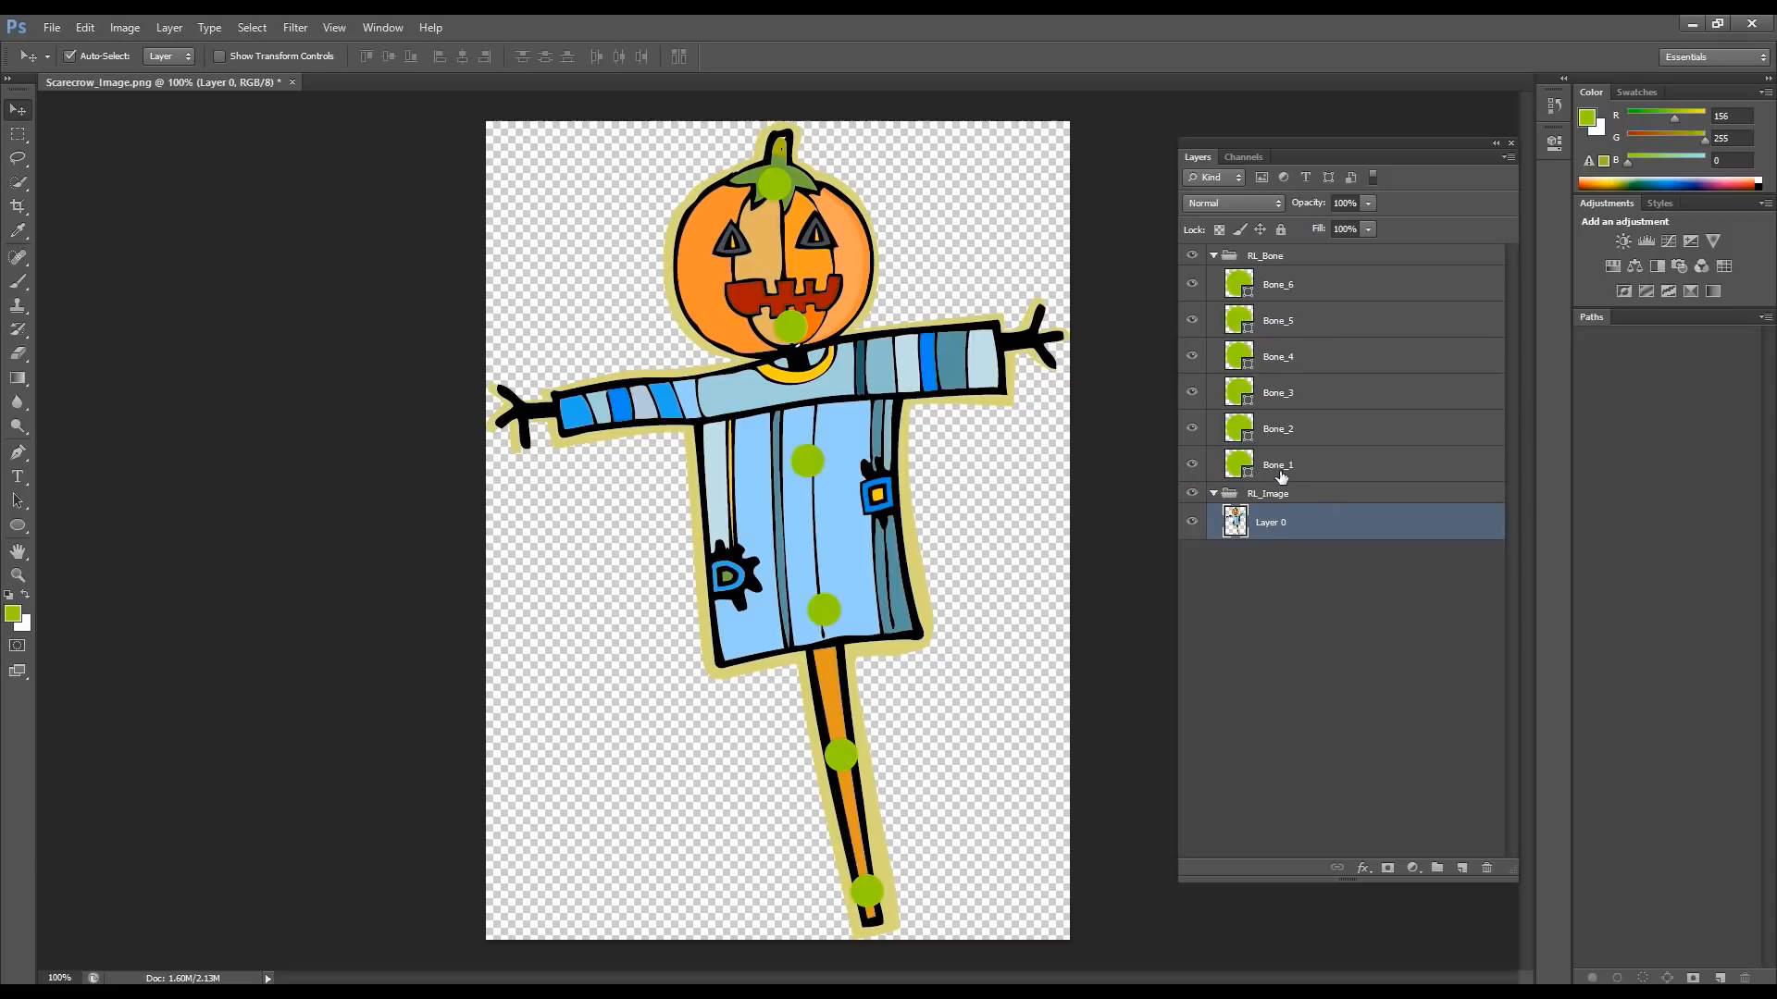
pyautogui.doubleClick(1275, 524)
pyautogui.write('Bone_1')
pyautogui.press('Return')
pyautogui.click(1317, 481)
pyautogui.click(1296, 523)
pyautogui.click(1309, 472)
pyautogui.click(1292, 521)
pyautogui.click(1313, 565)
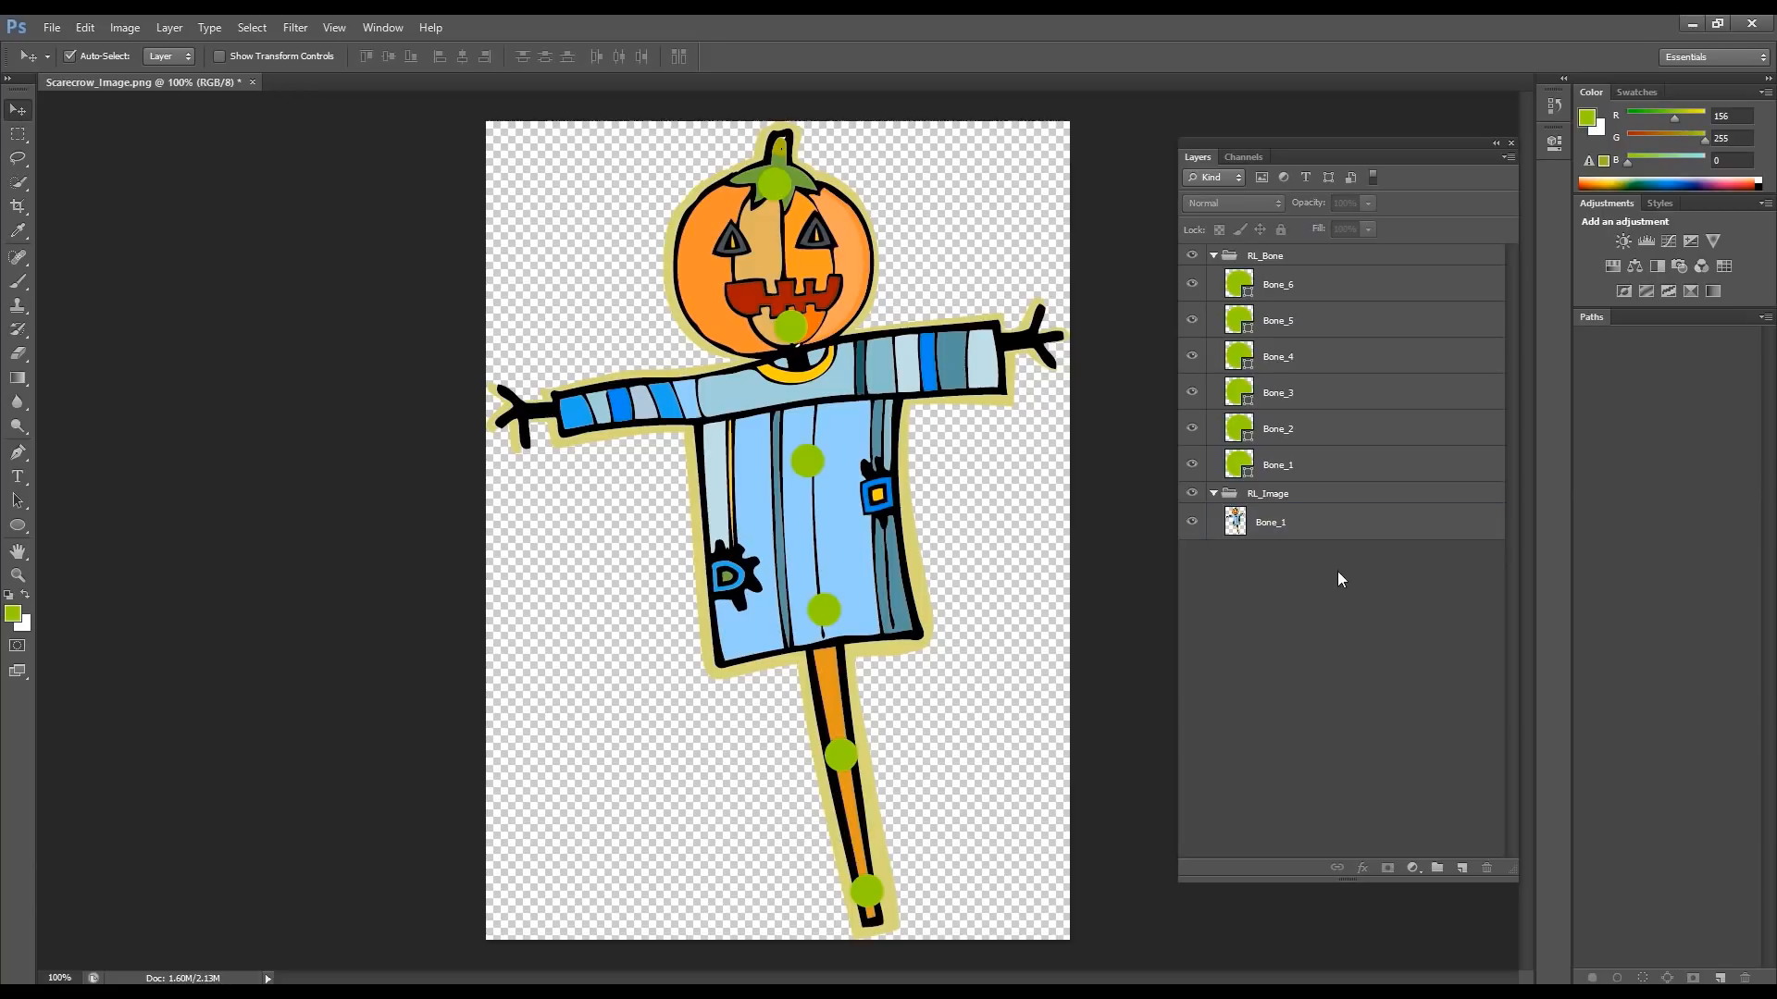
# Step: Save the document as Scarecrow_Image.psd in the 3.1 Resource Pack Sample folder with maximum compatibility
pyautogui.click(53, 28)
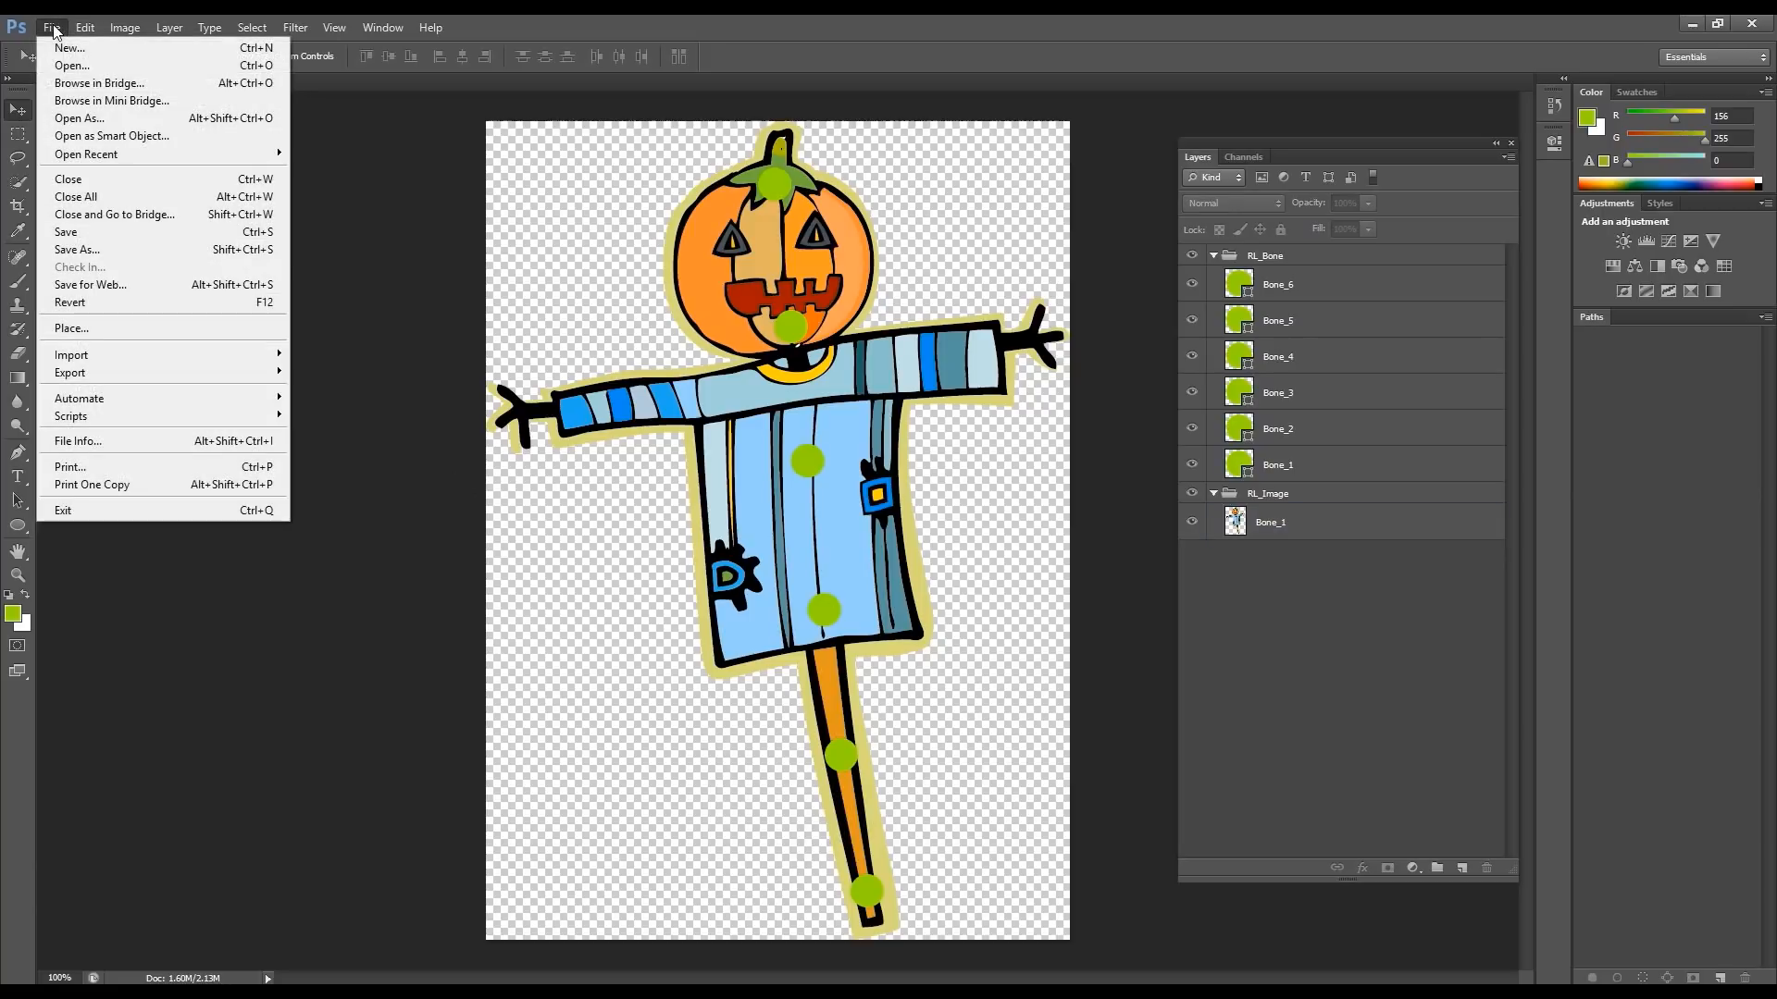
pyautogui.click(108, 250)
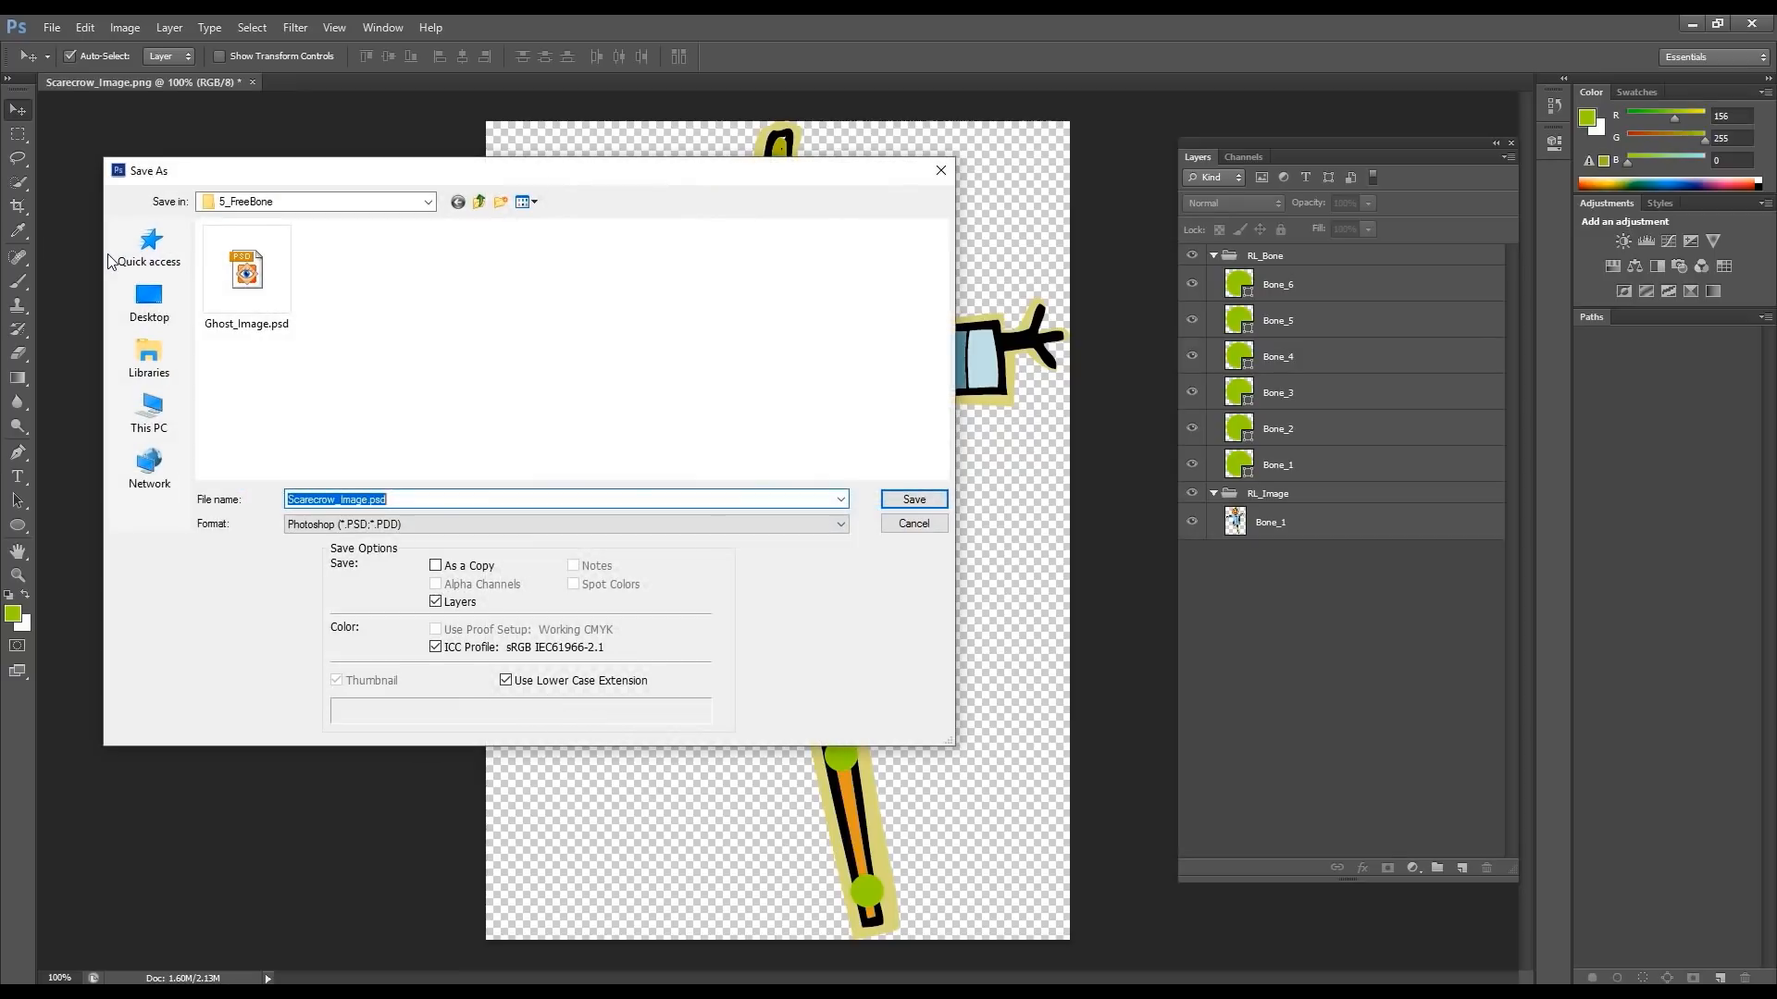
pyautogui.click(481, 203)
pyautogui.click(481, 202)
pyautogui.click(611, 442)
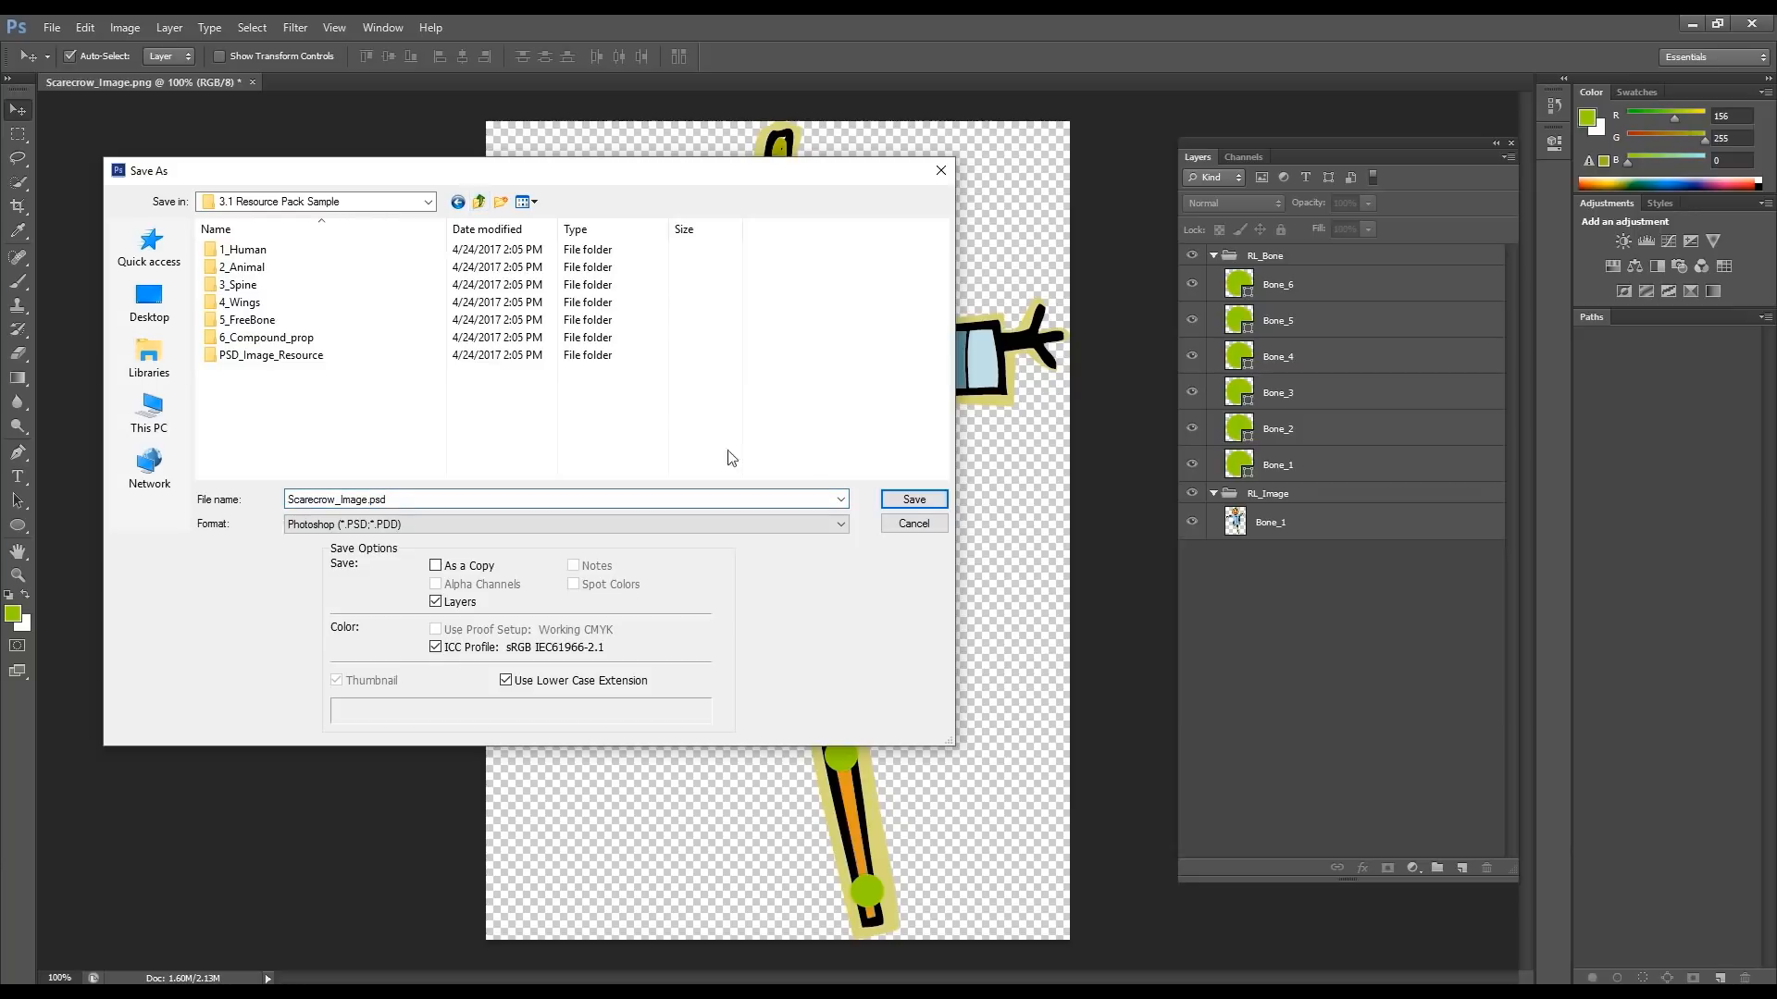
pyautogui.click(914, 503)
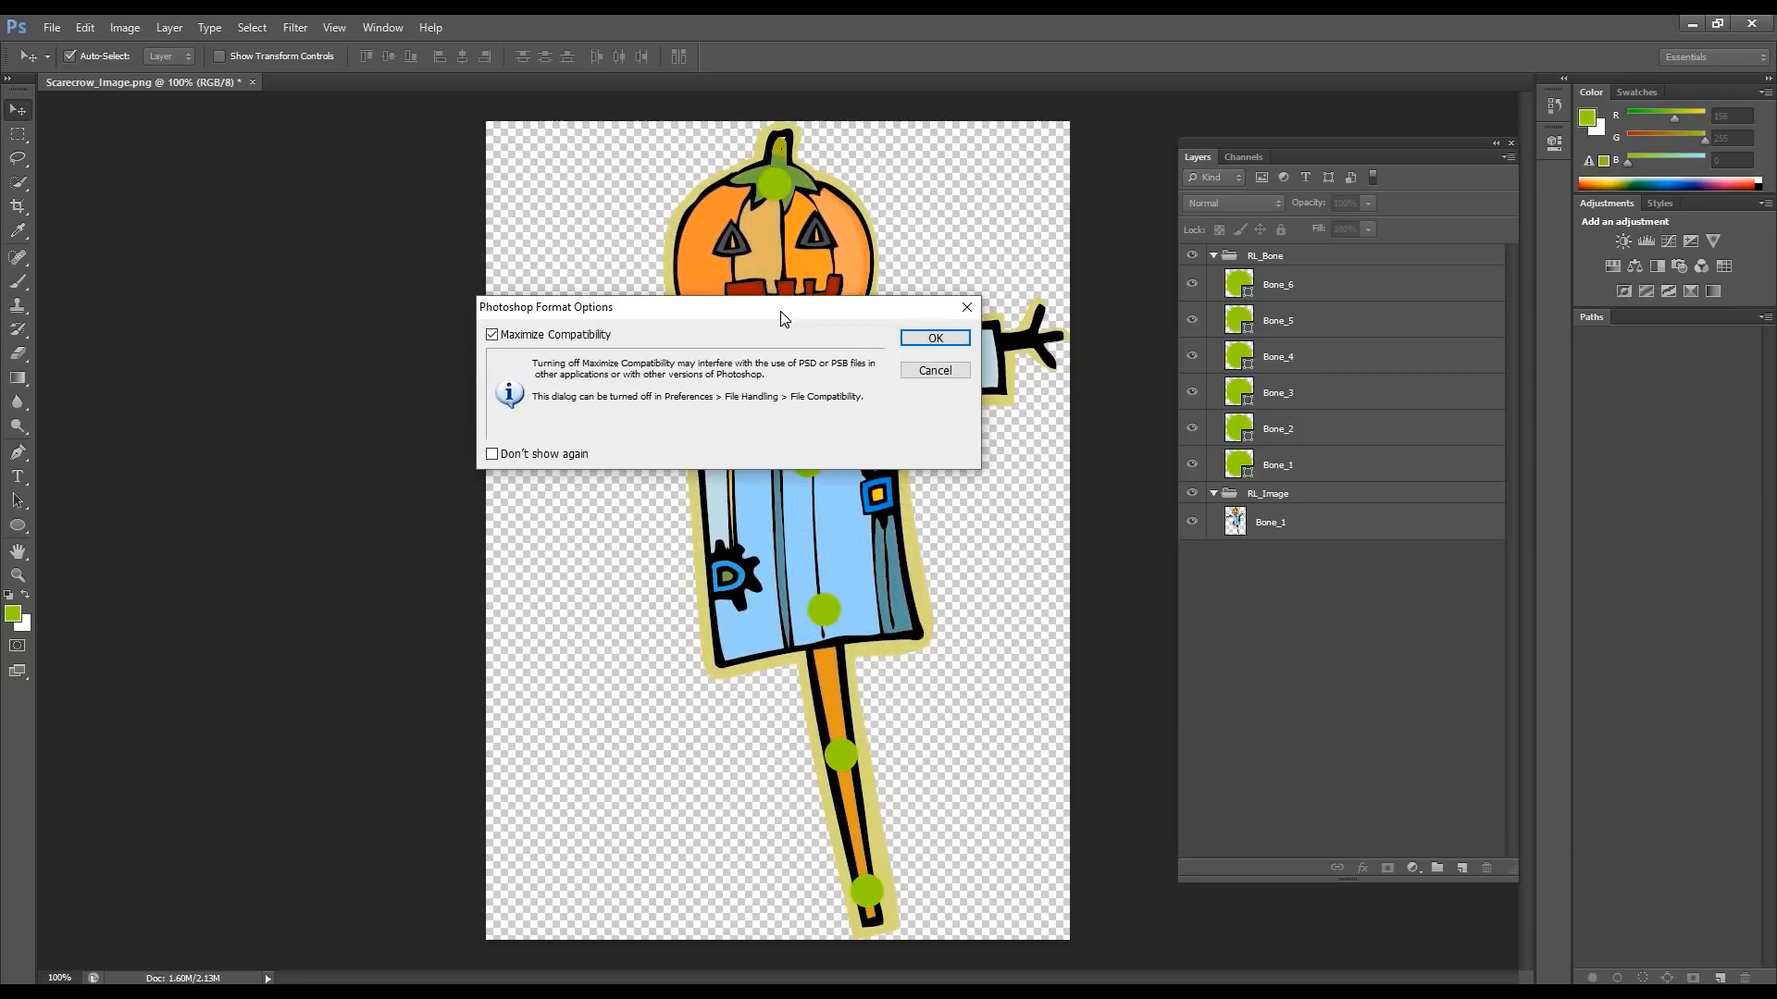
pyautogui.click(935, 339)
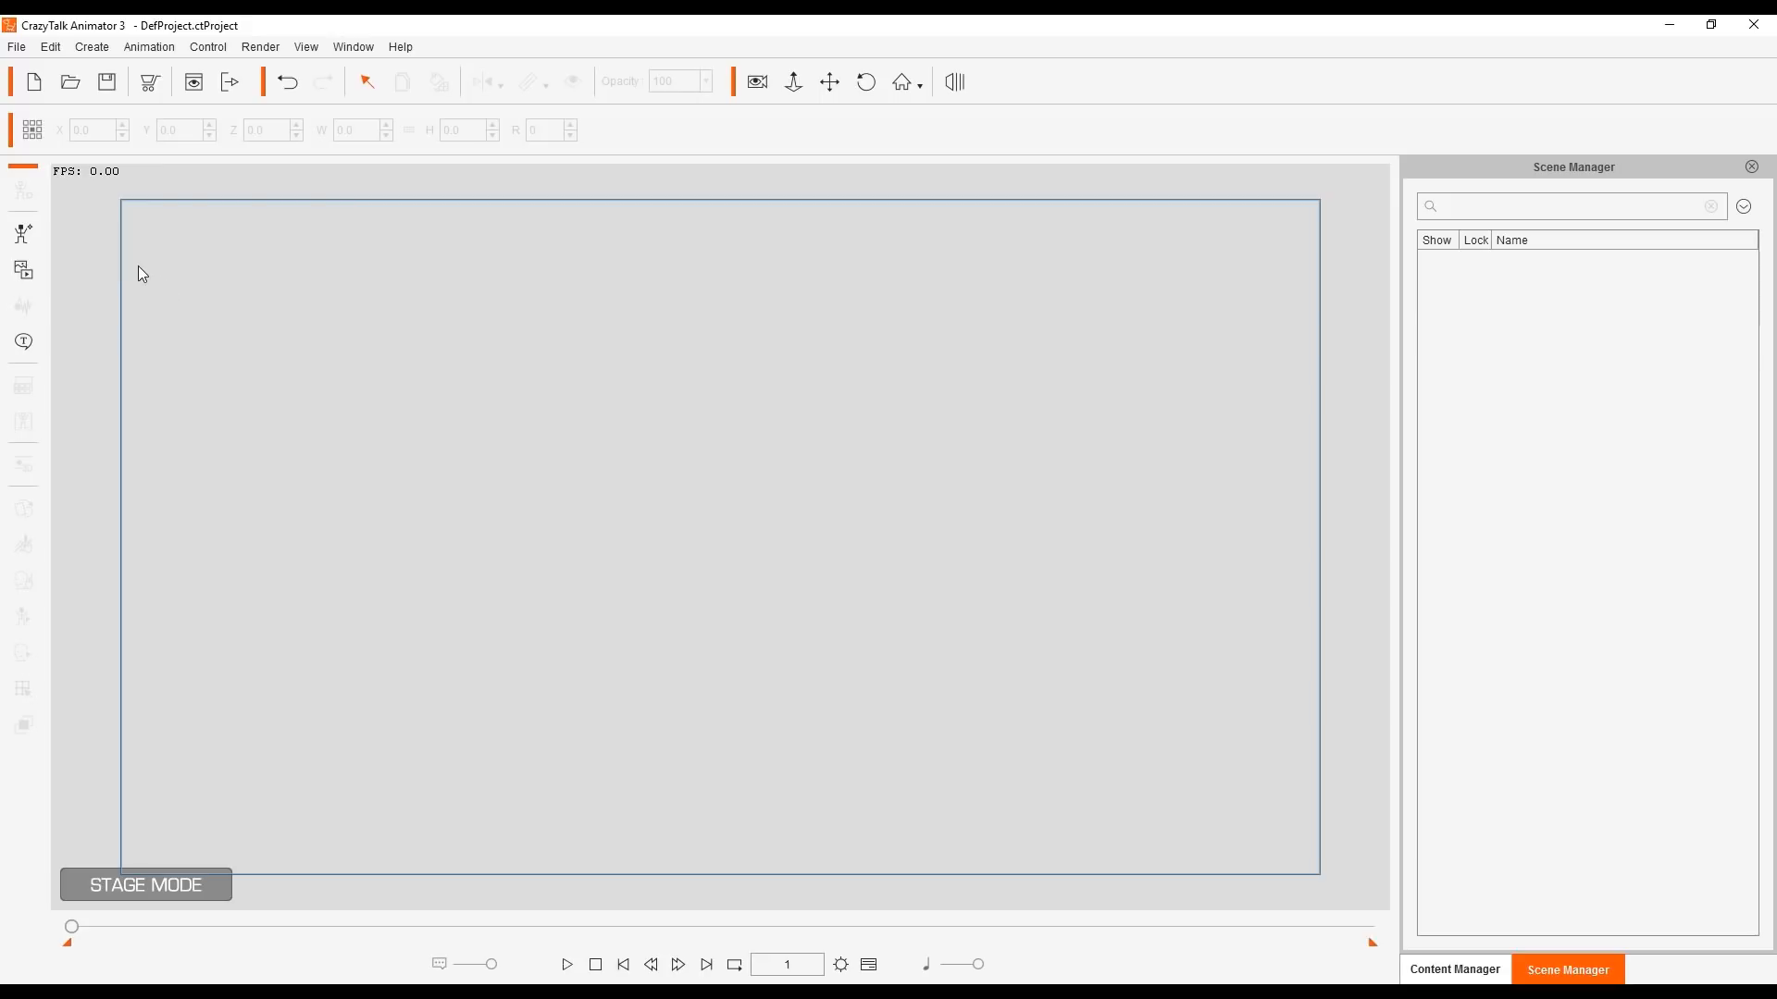
# Step: Create a new character from Scarecrow_Image.psd in the 3.1 Resource Pack Sample folder
pyautogui.click(32, 246)
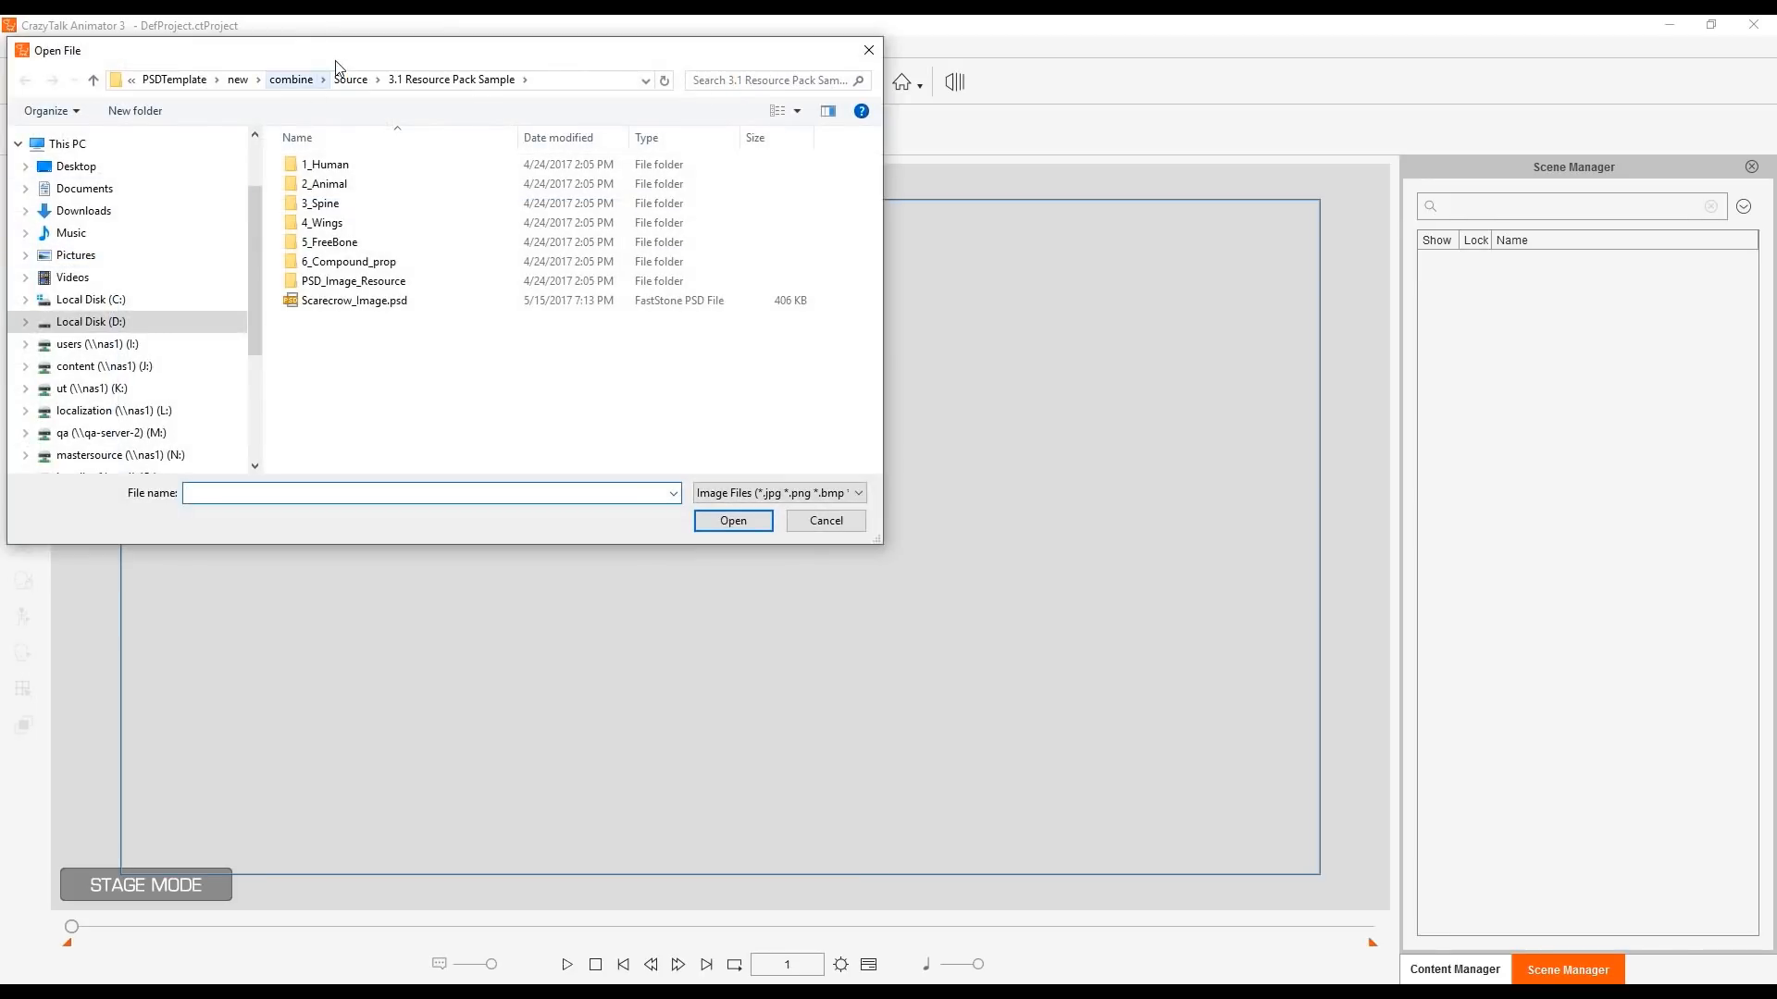
pyautogui.click(358, 305)
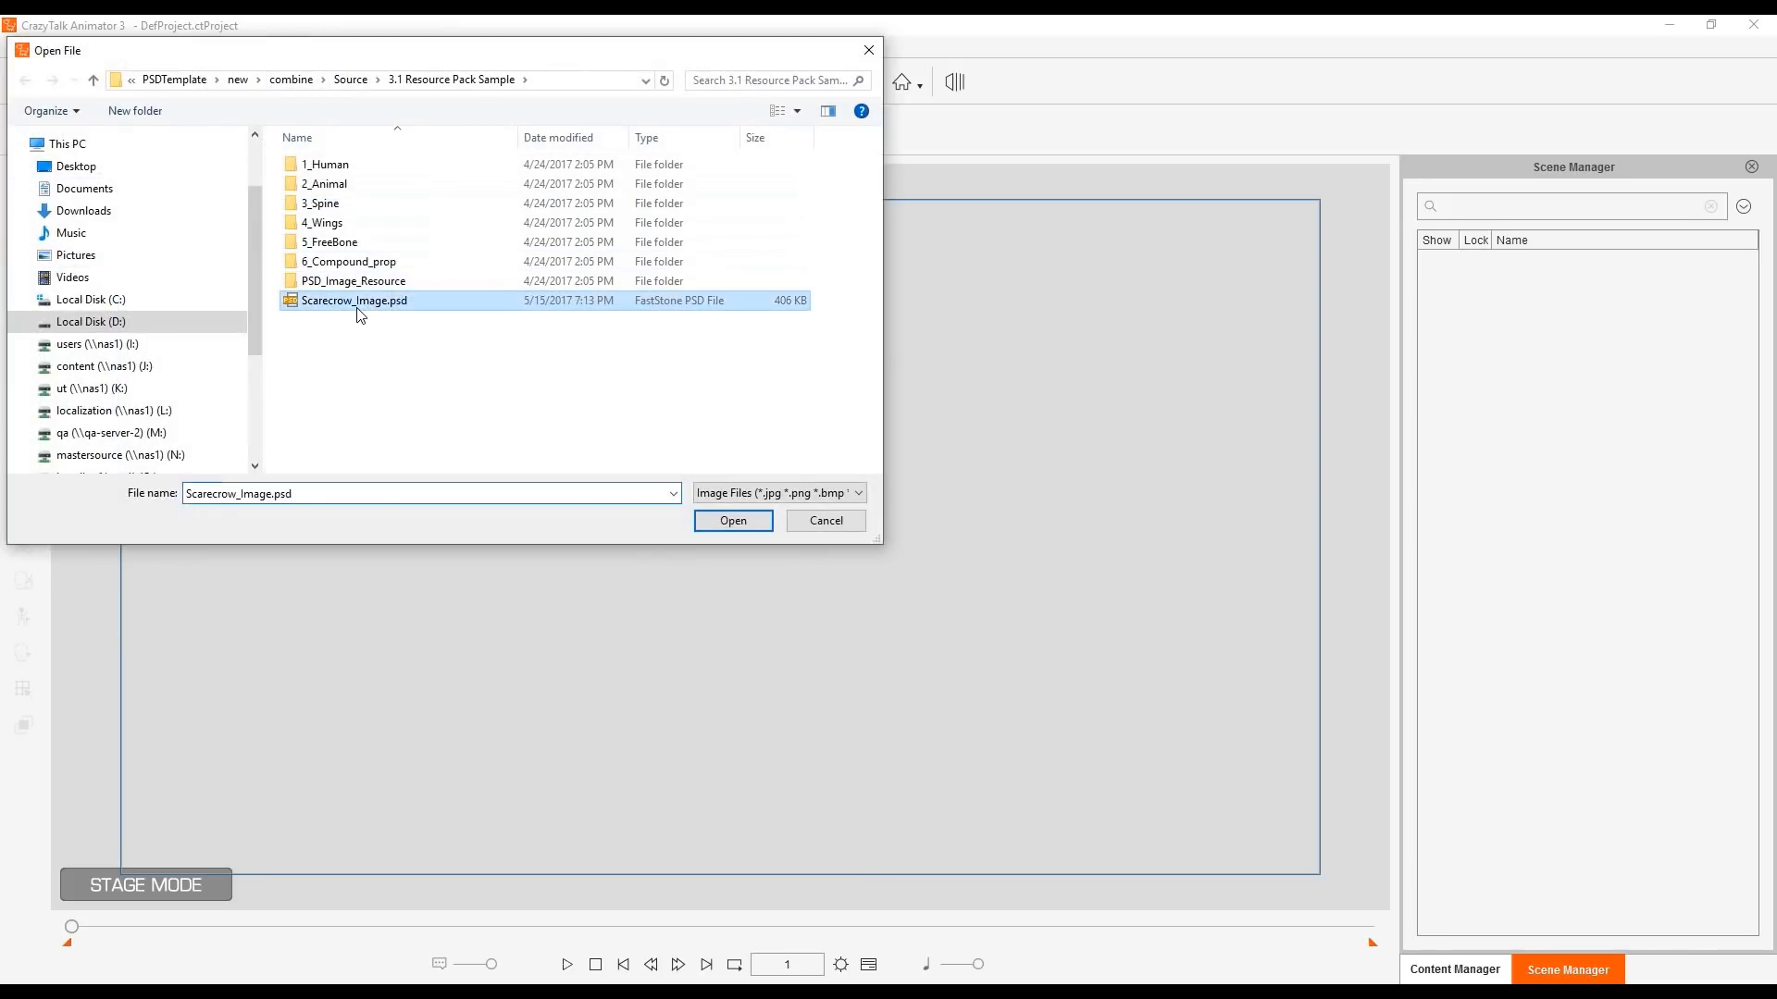
pyautogui.doubleClick(357, 307)
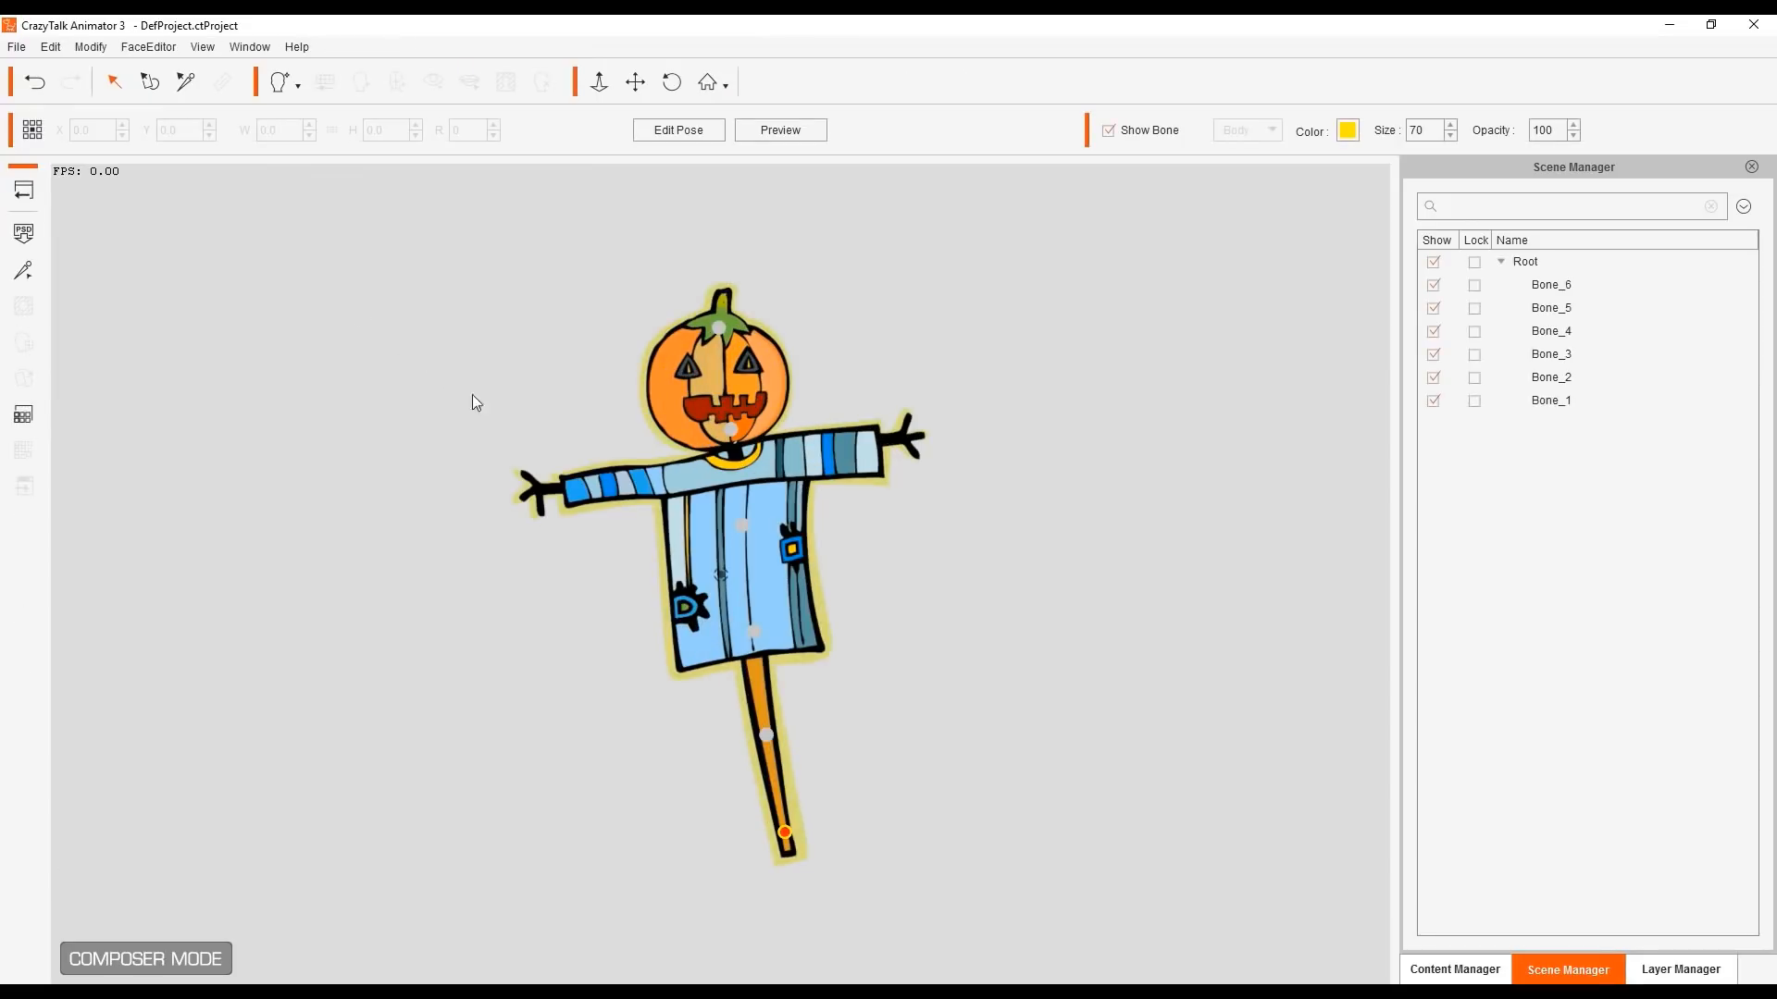
# Step: Examine how the bones are arranged under Root and which bone the scarecrow image is attached to
pyautogui.click(1551, 403)
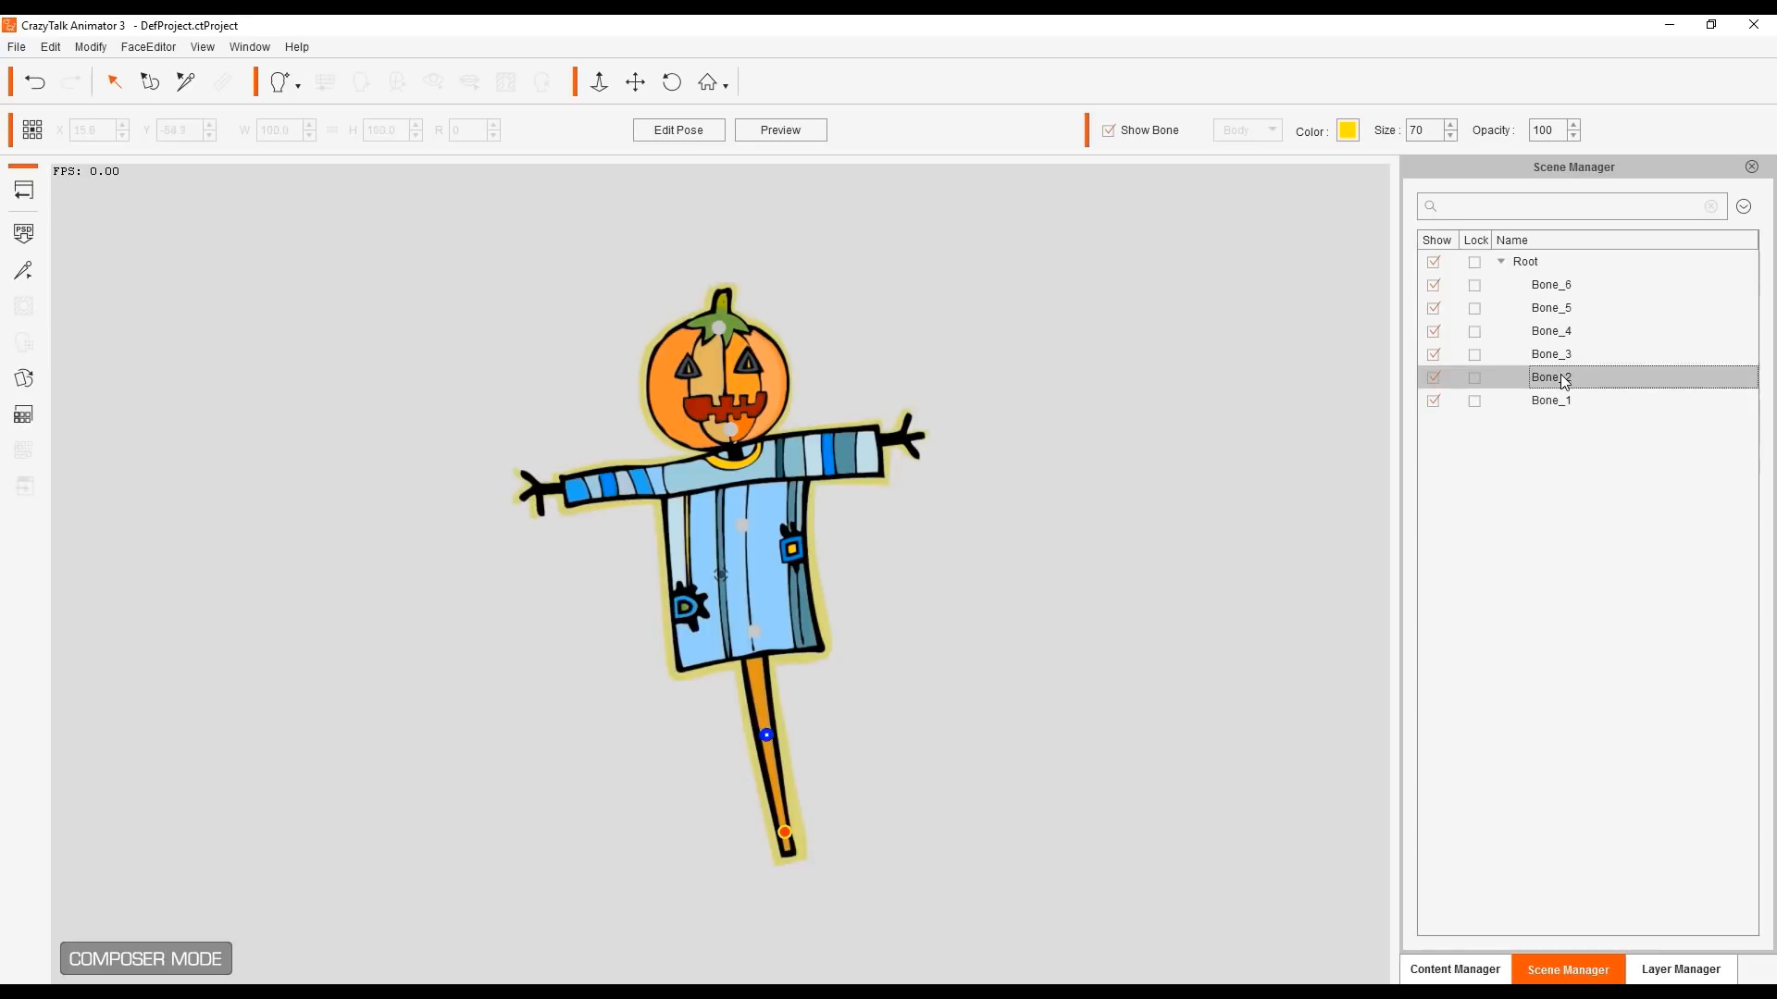
pyautogui.click(1569, 285)
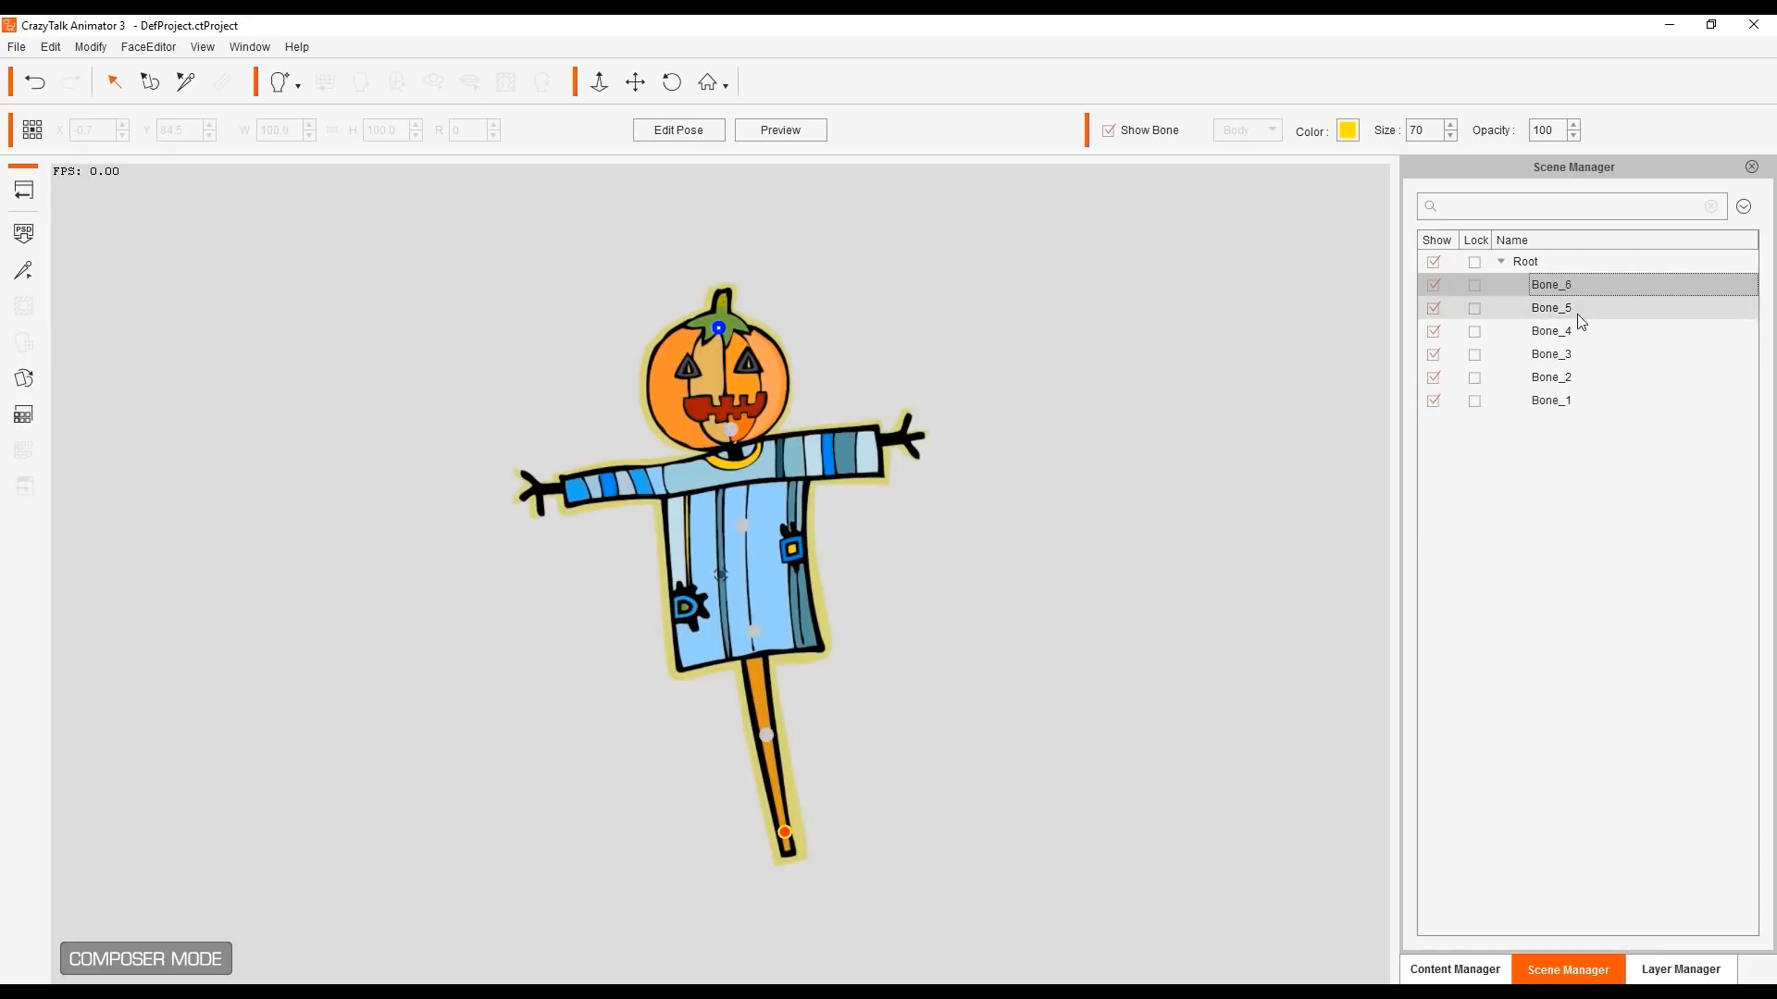
pyautogui.click(1535, 263)
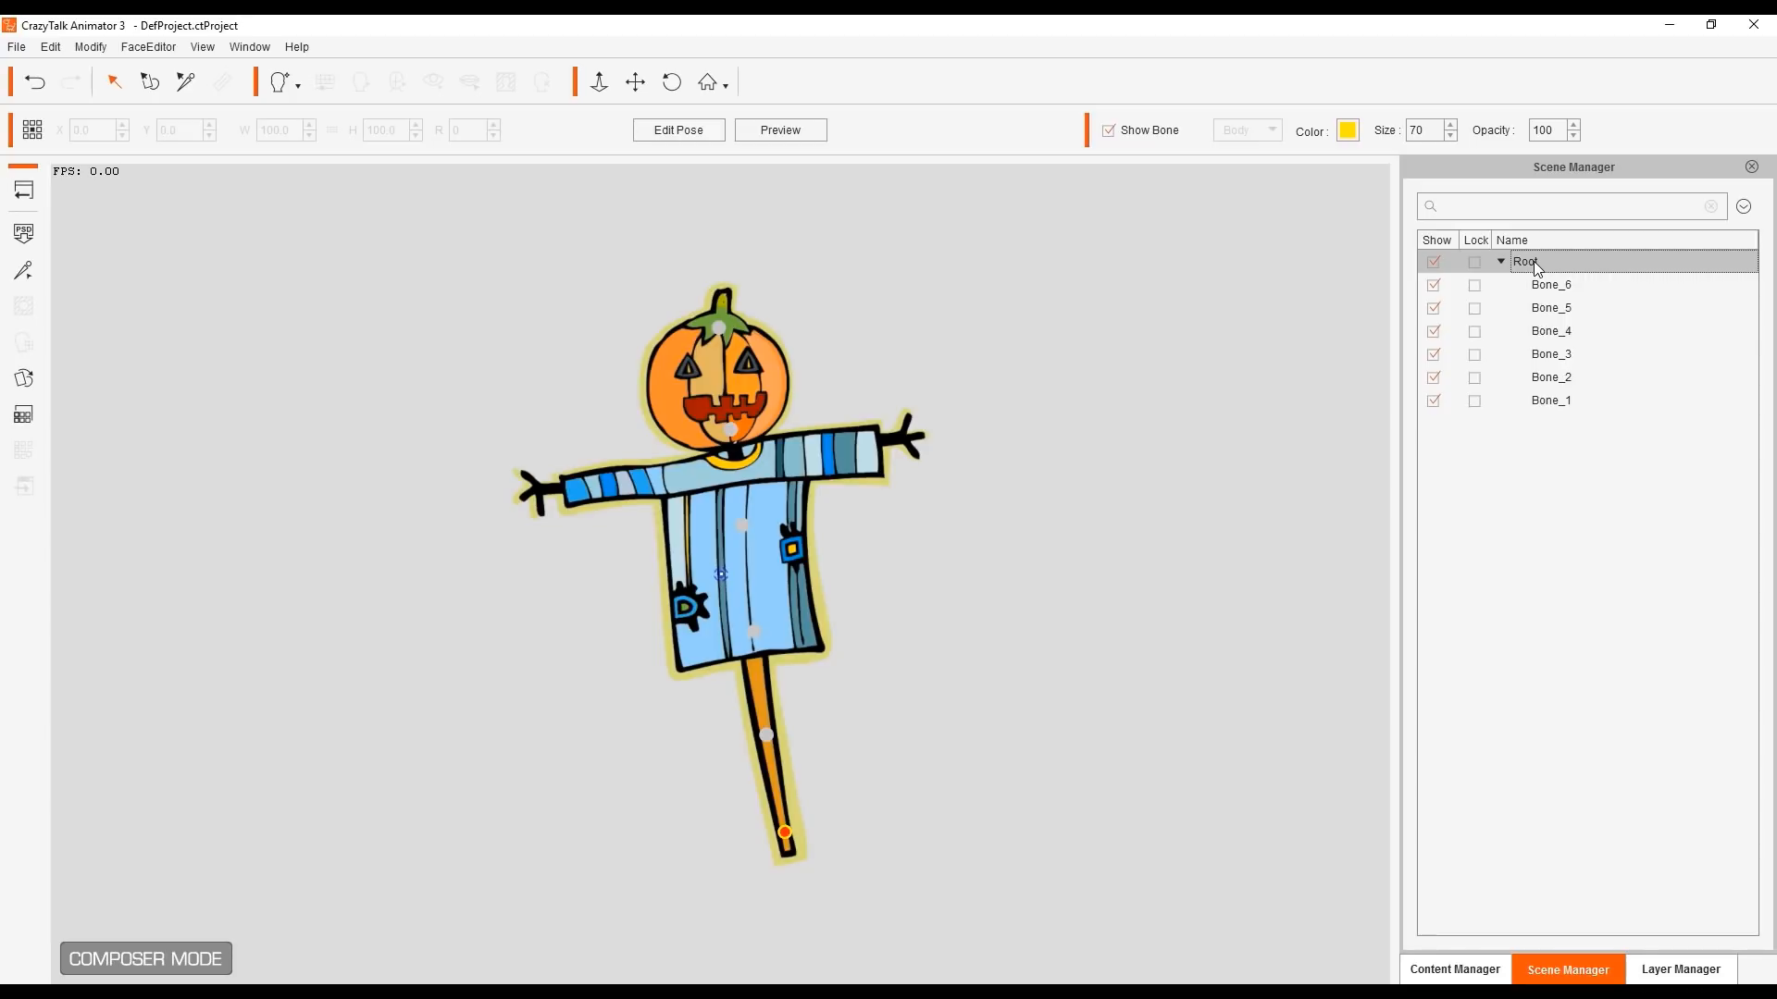
pyautogui.click(1571, 399)
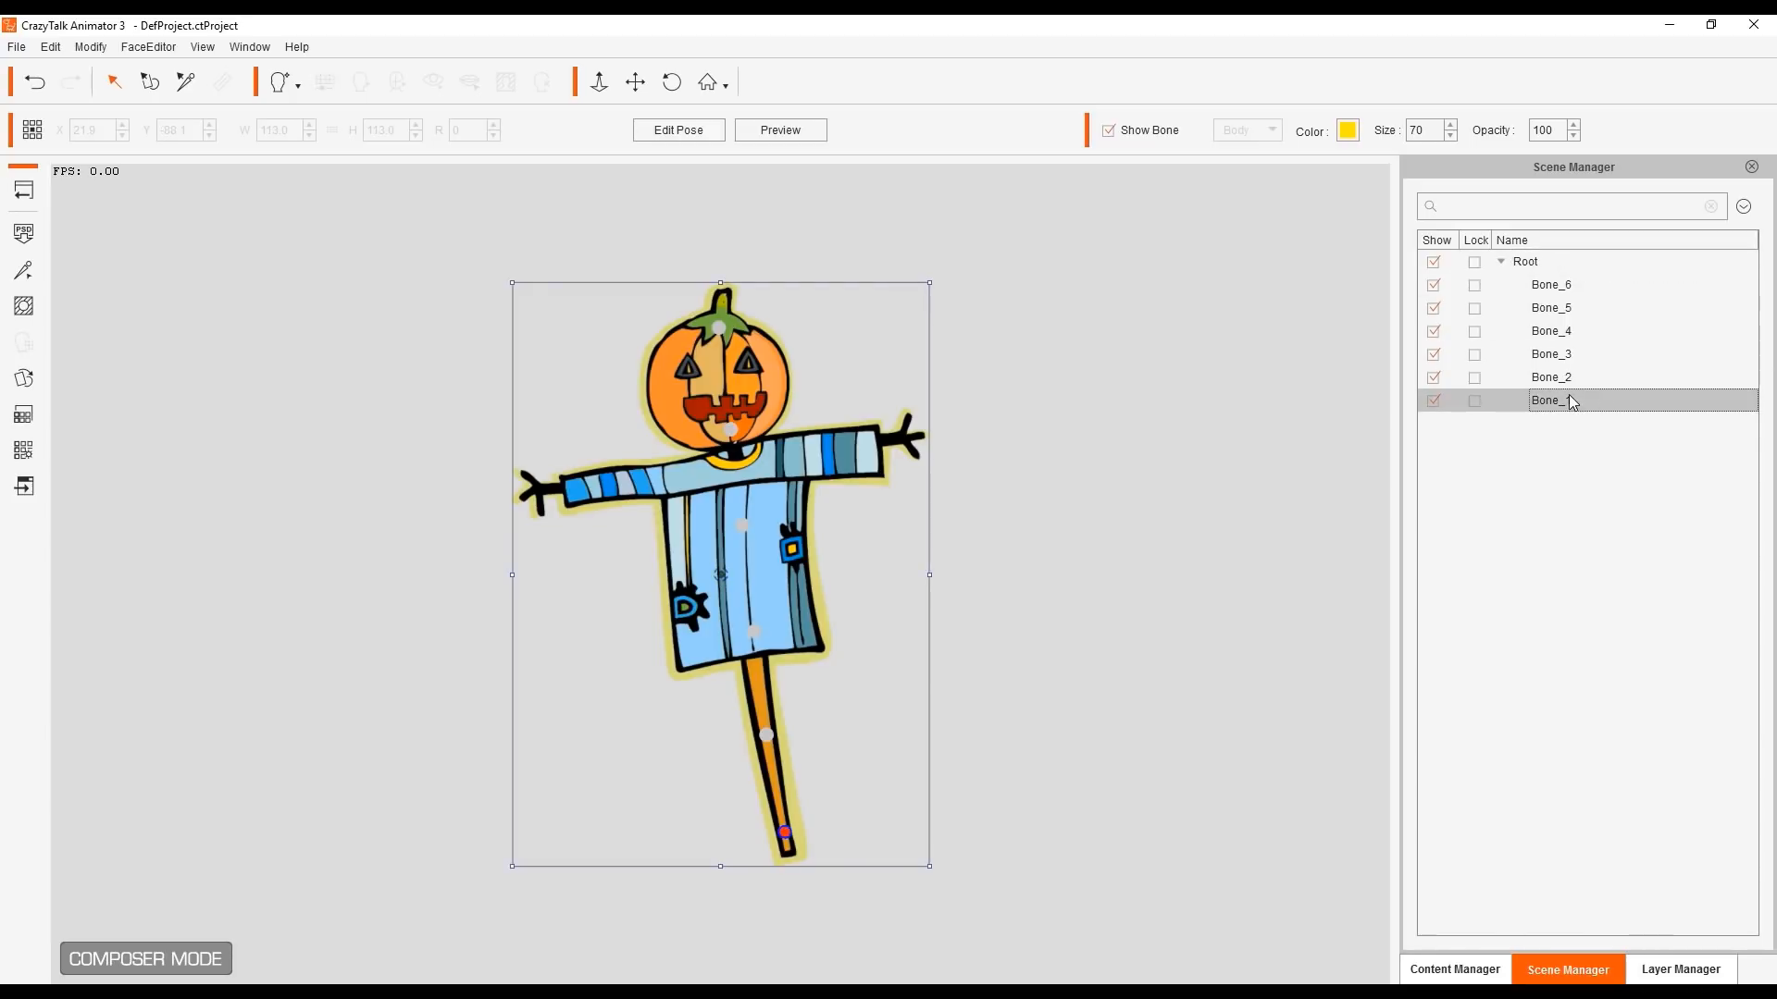
pyautogui.moveTo(951, 666); pyautogui.dragTo(1018, 603)
pyautogui.click(1564, 405)
pyautogui.click(1136, 770)
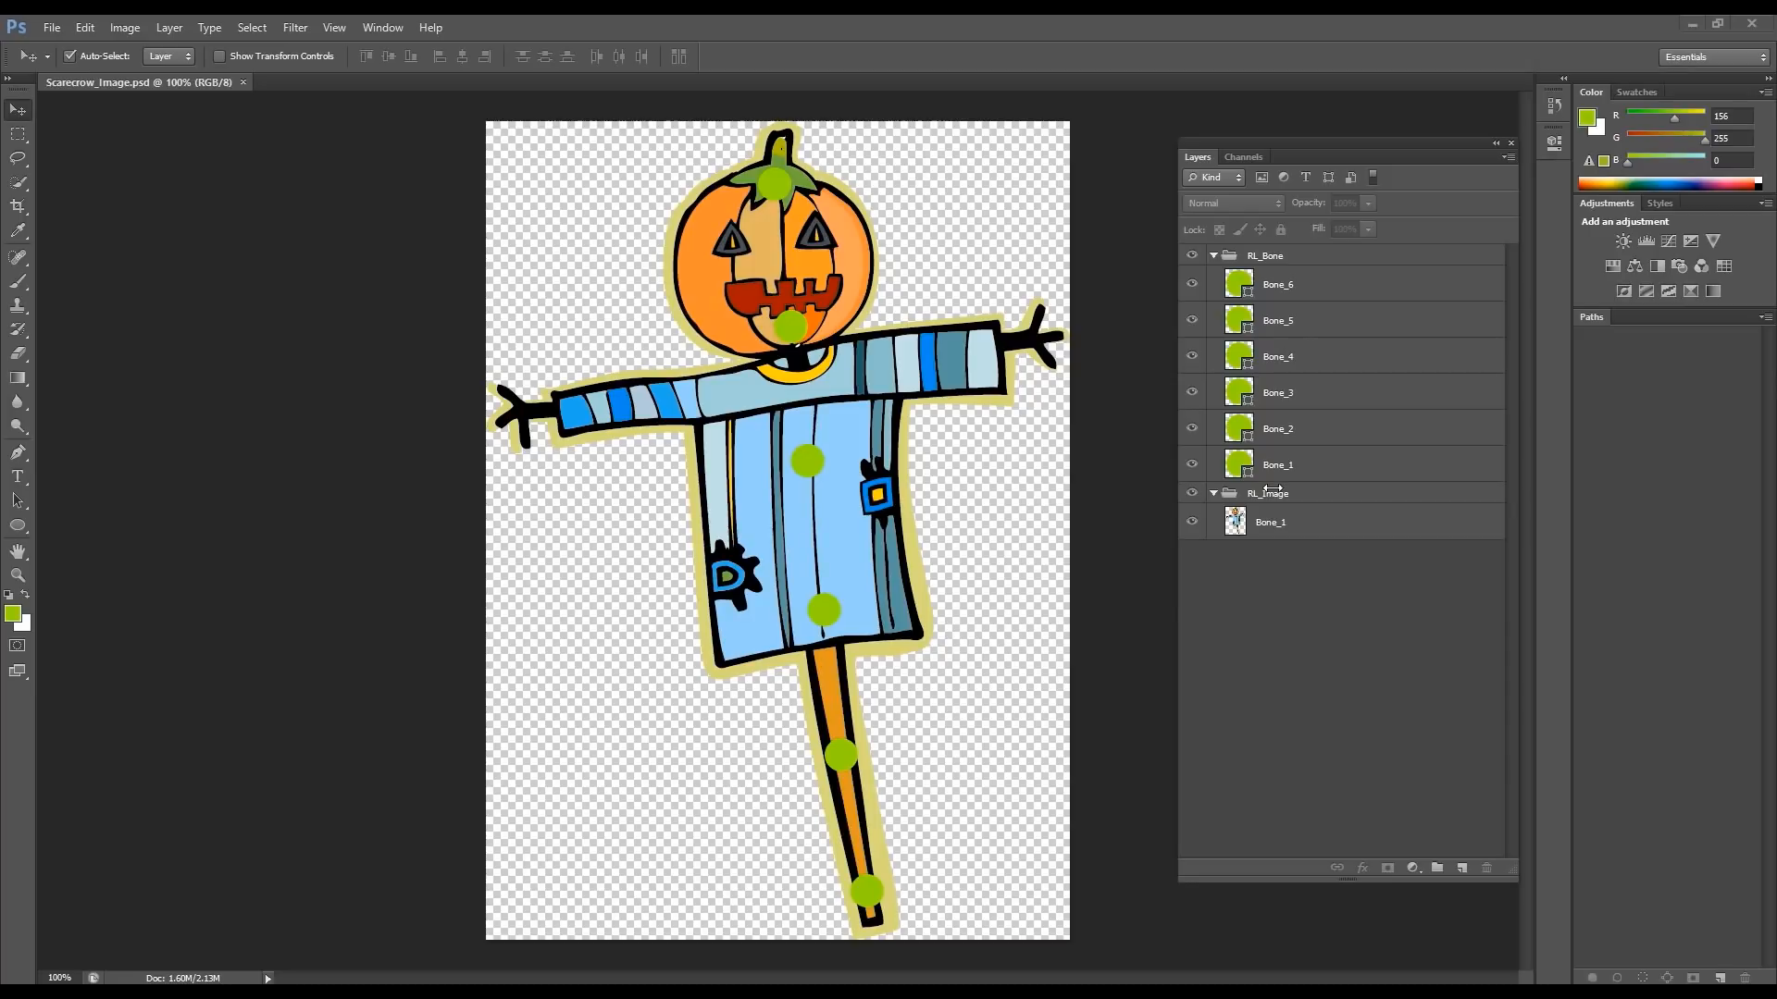
# Step: Switch to Photoshop and review the Bone_1 to Bone_6 layers in the RL_Bone group, from lowest to highest
pyautogui.click(1286, 460)
pyautogui.click(1286, 431)
pyautogui.click(1295, 390)
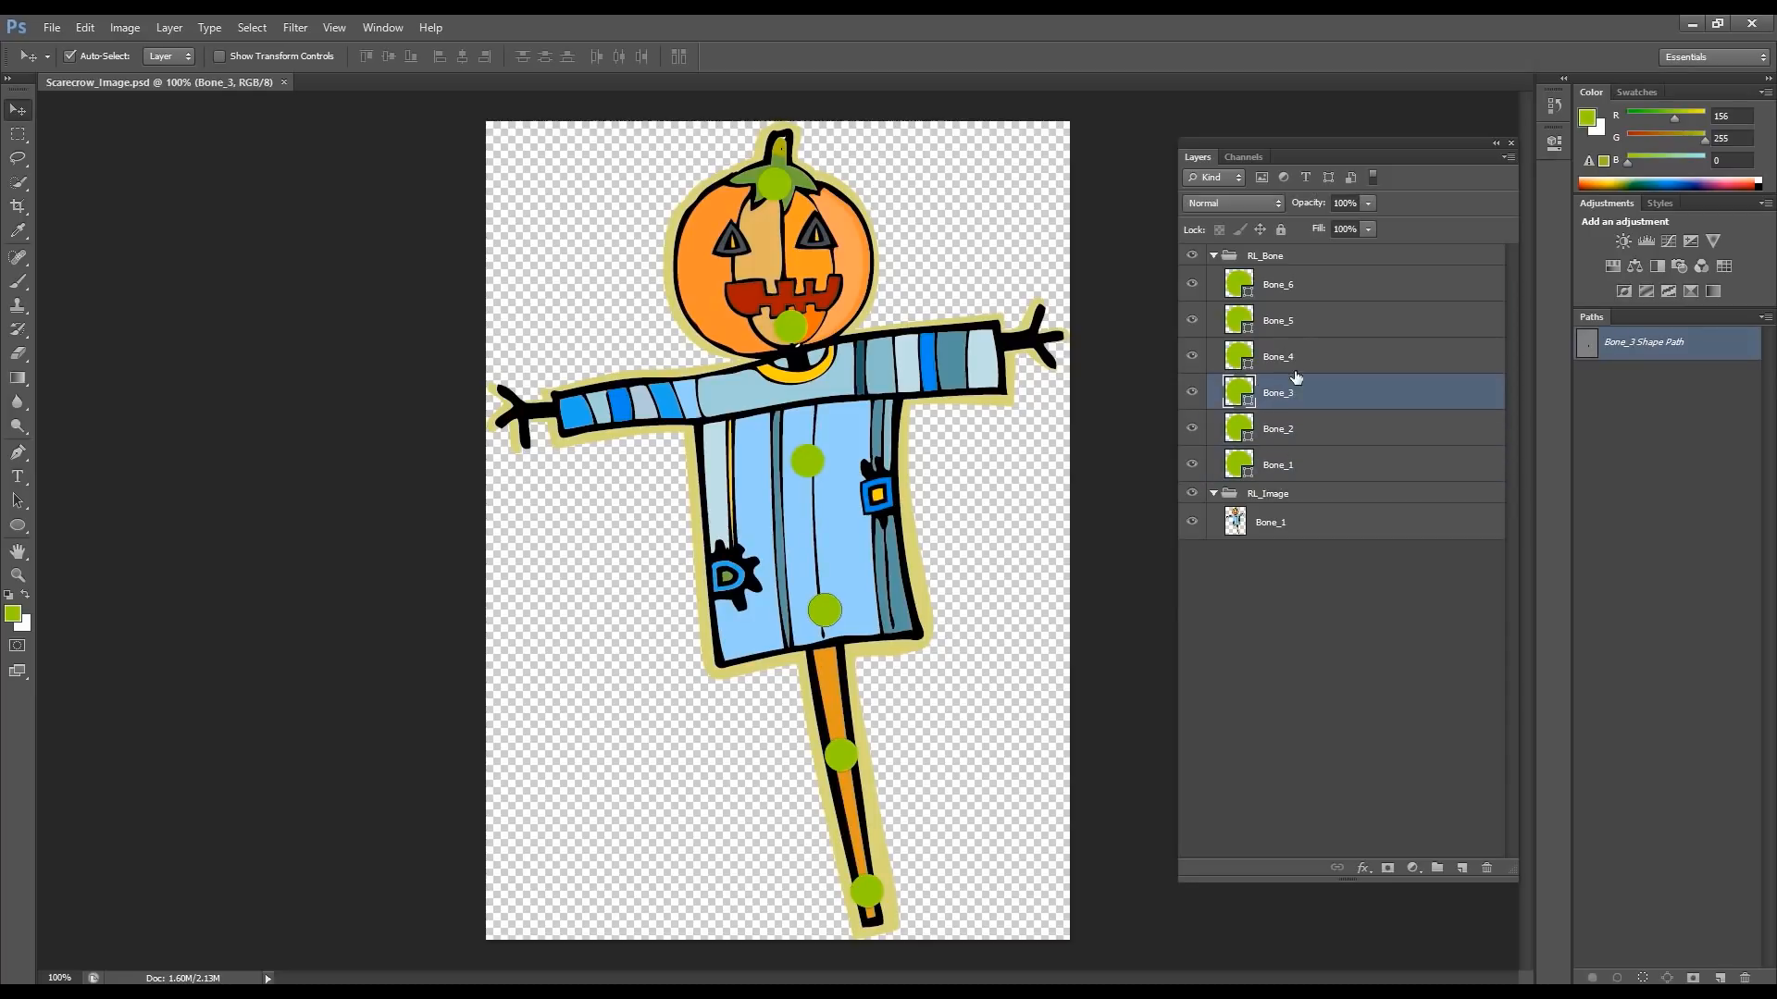
pyautogui.click(1300, 355)
pyautogui.click(1303, 329)
pyautogui.click(1308, 290)
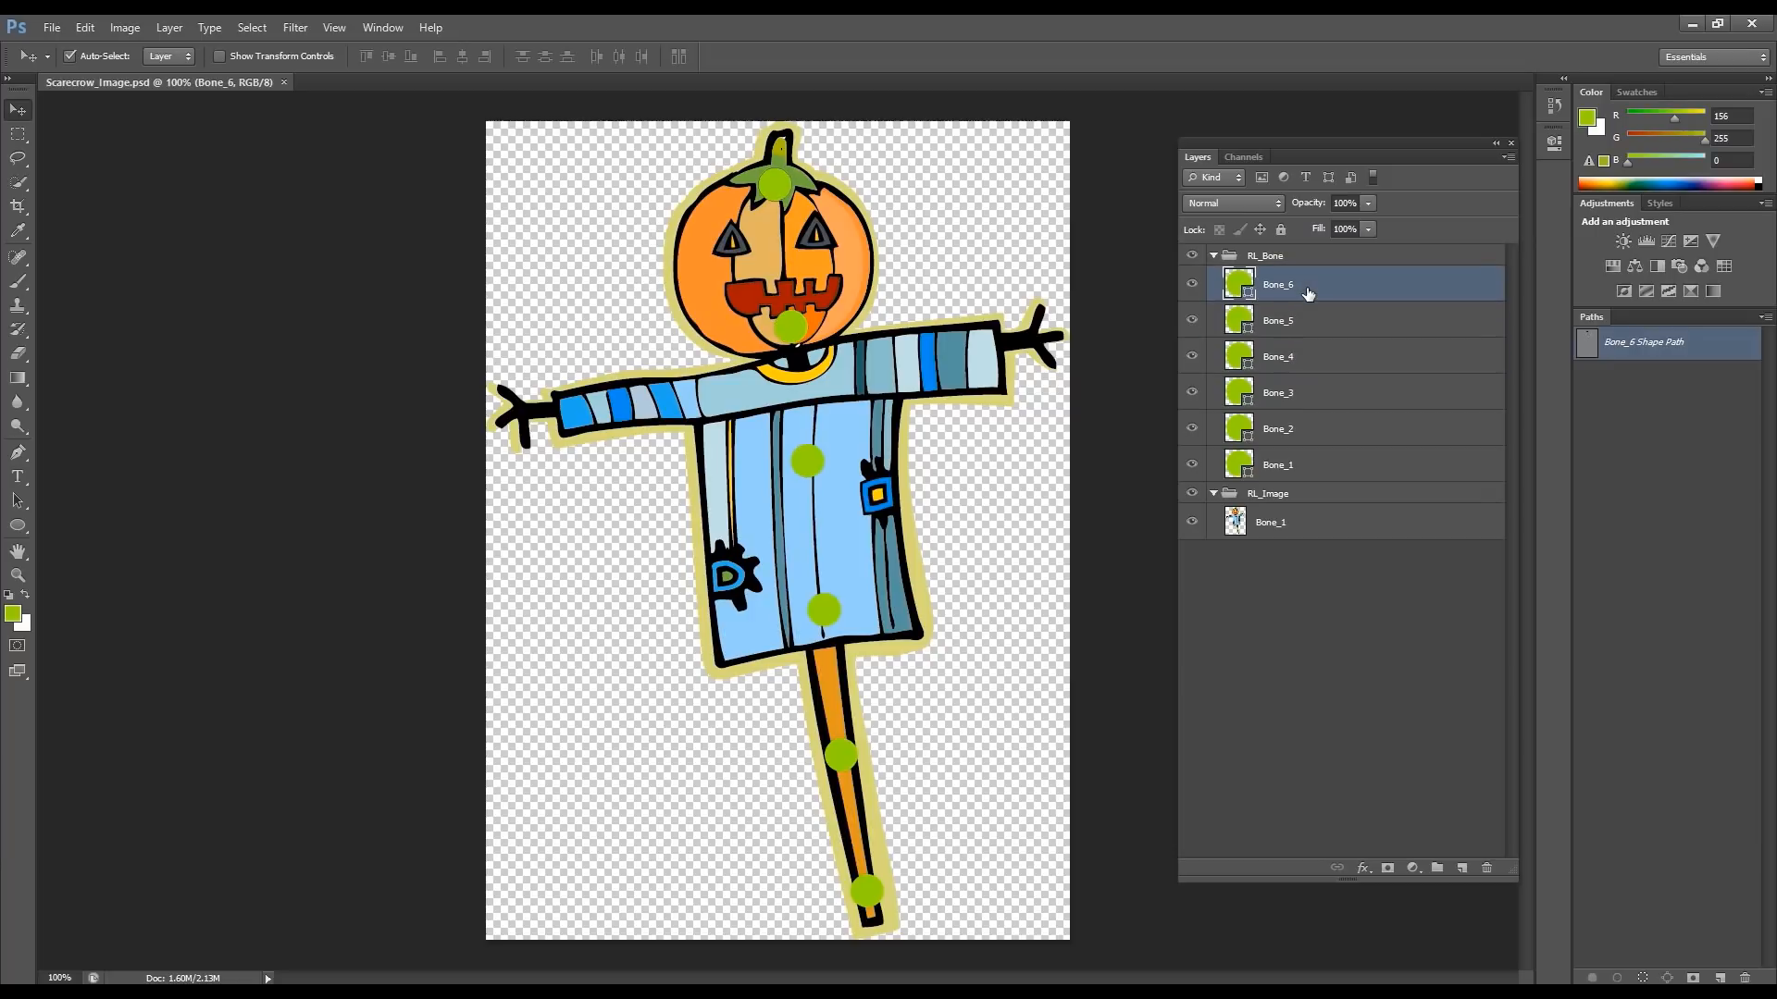
pyautogui.click(1277, 470)
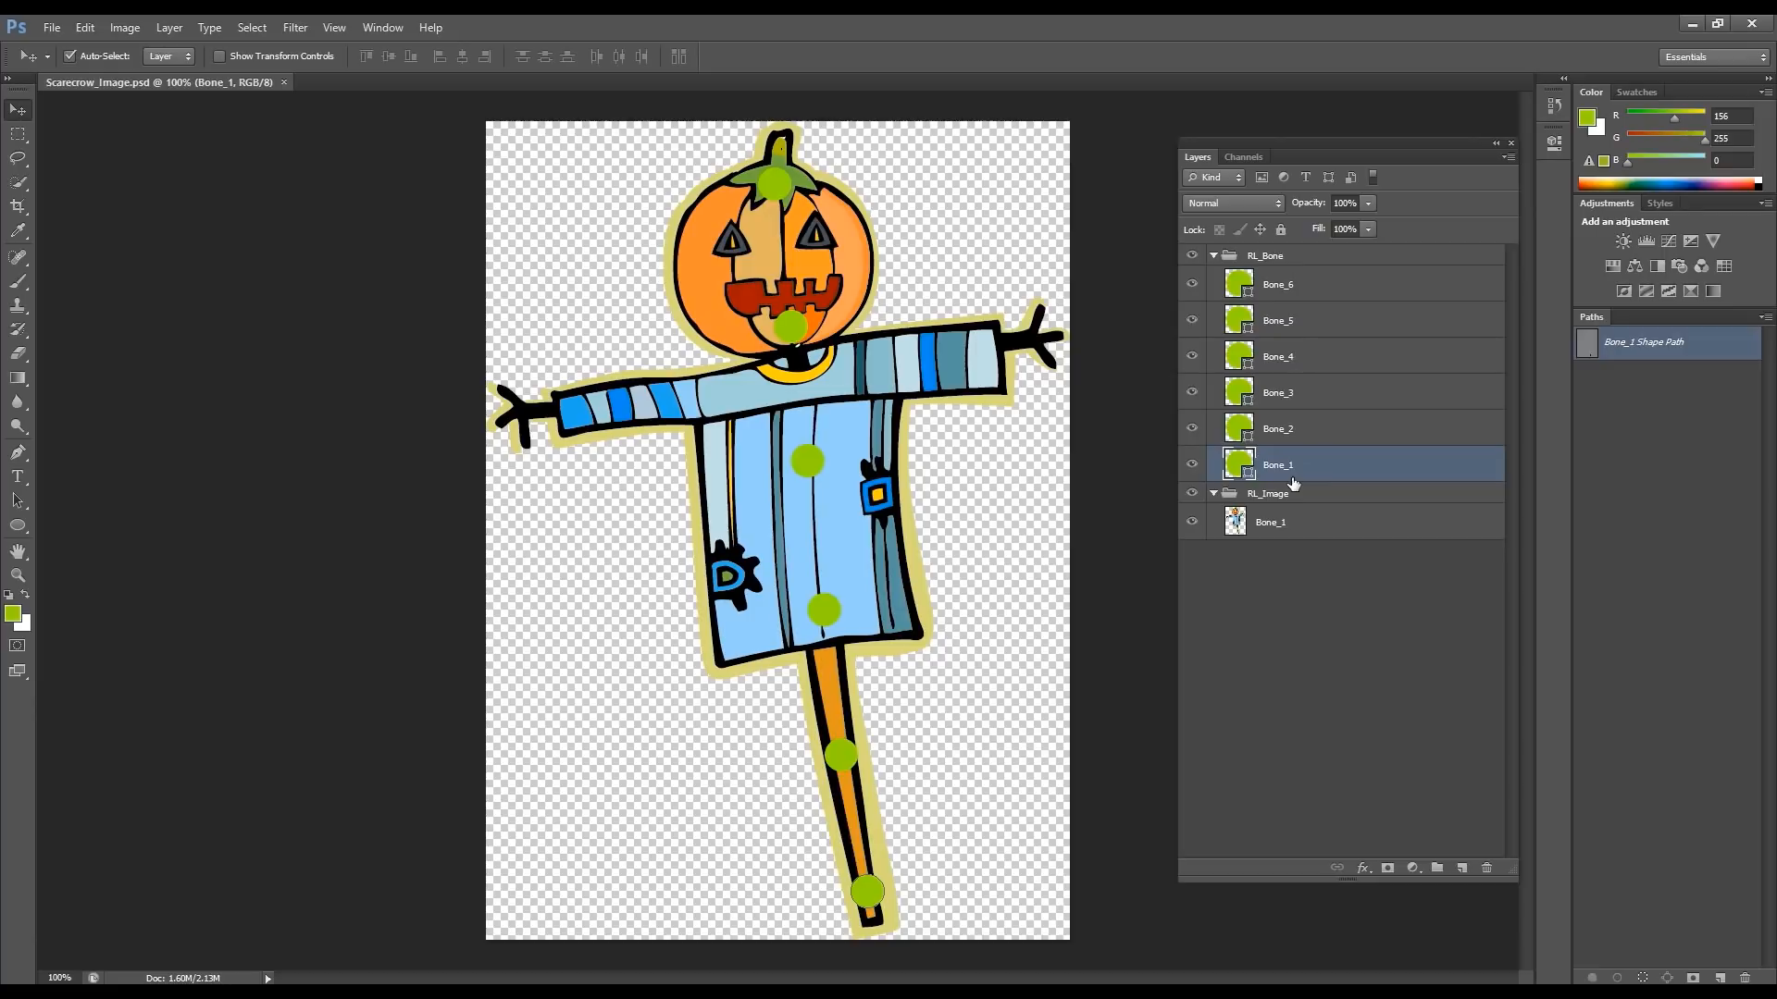
pyautogui.click(1281, 426)
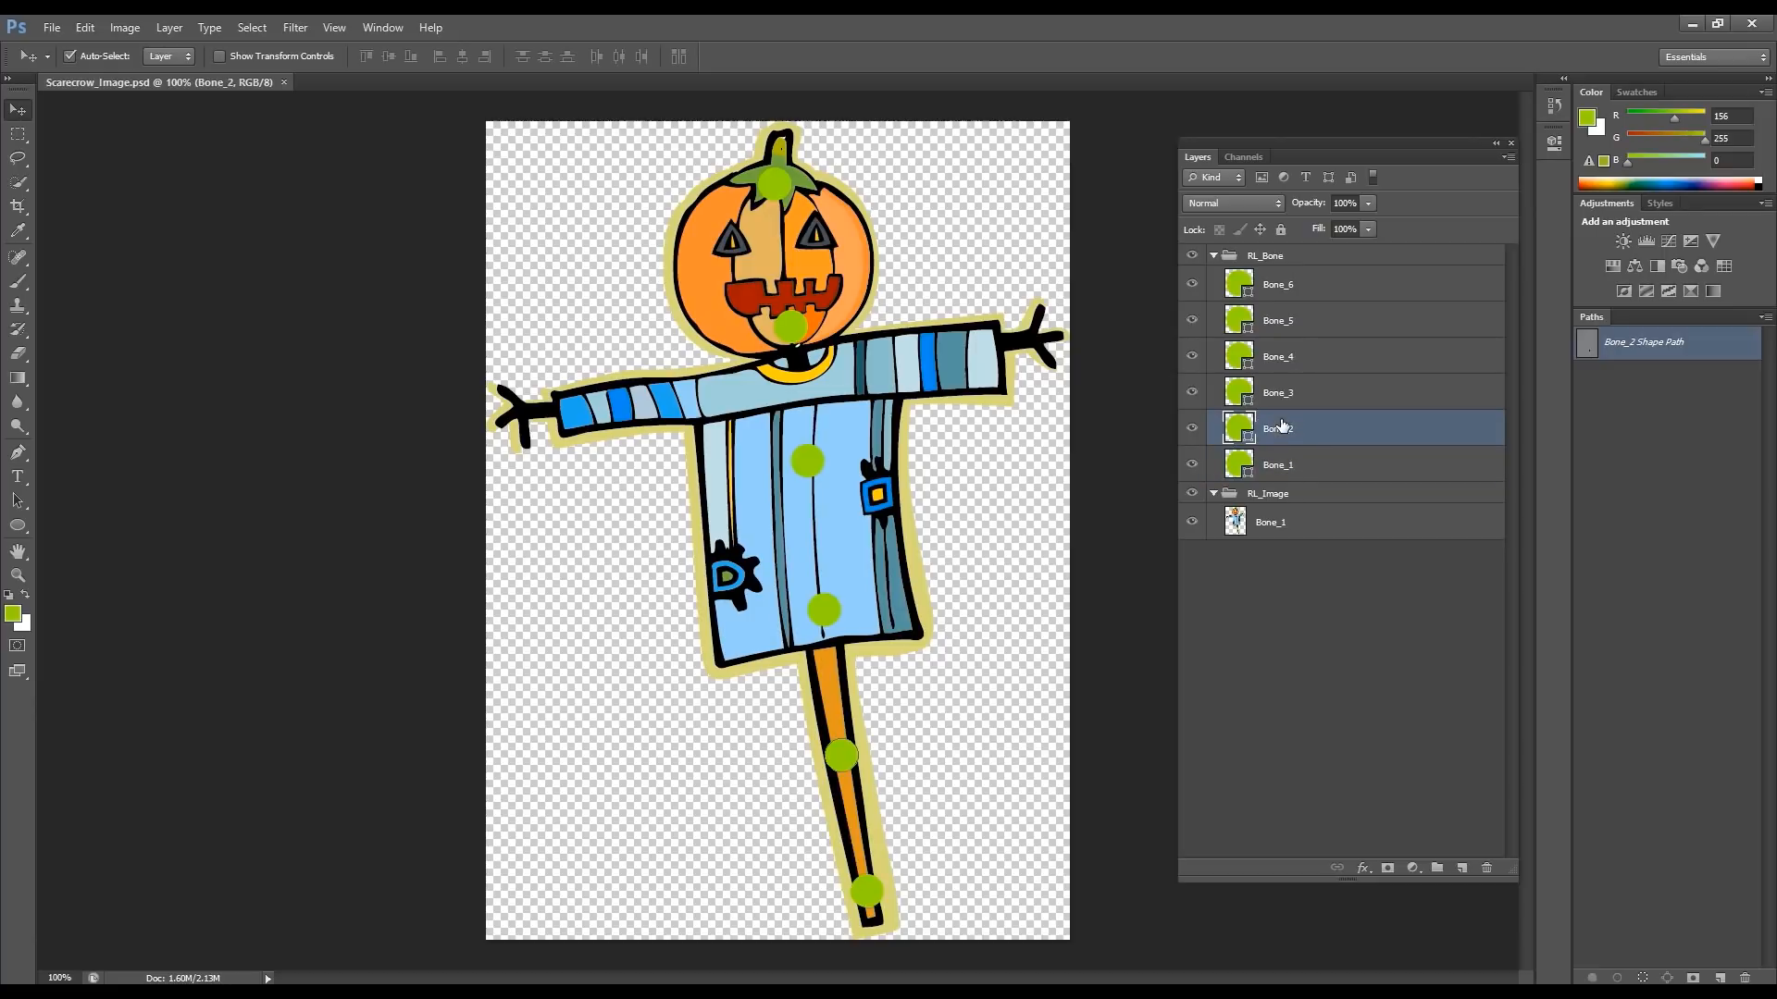
pyautogui.click(1249, 470)
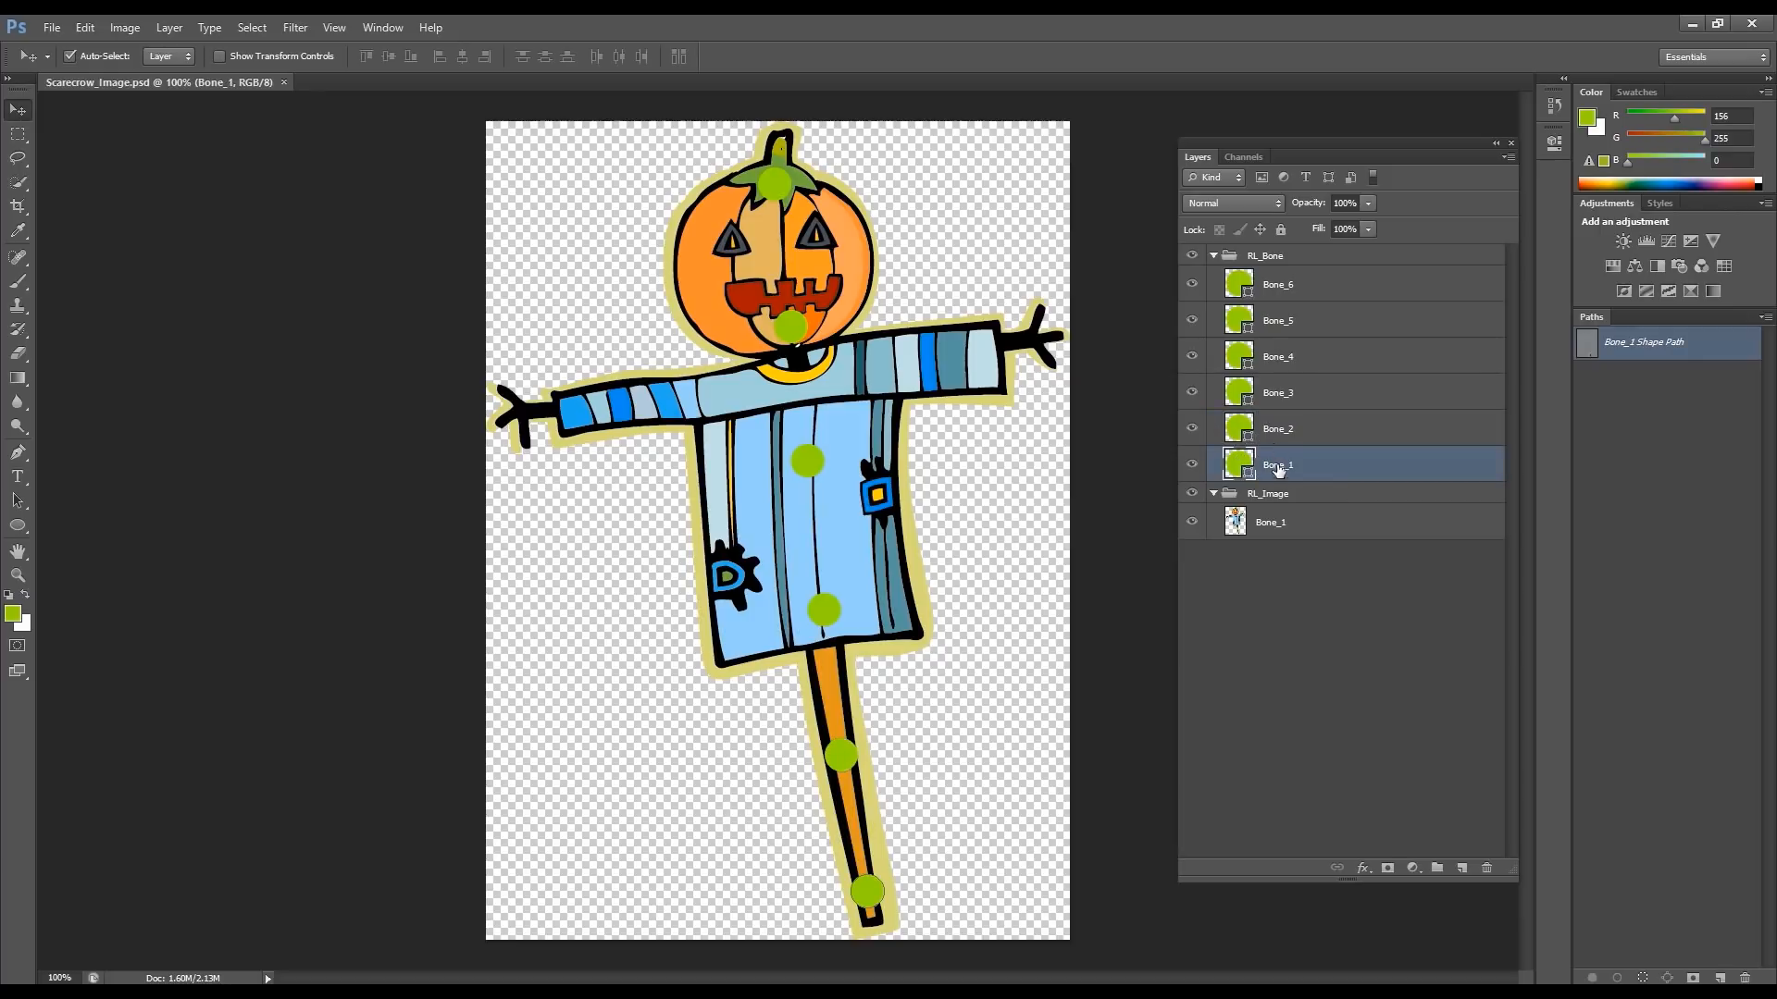
# Step: Rename the Bone_2 layer as Bone_1>Bone_2 to make it a child of Bone_1
pyautogui.doubleClick(1277, 430)
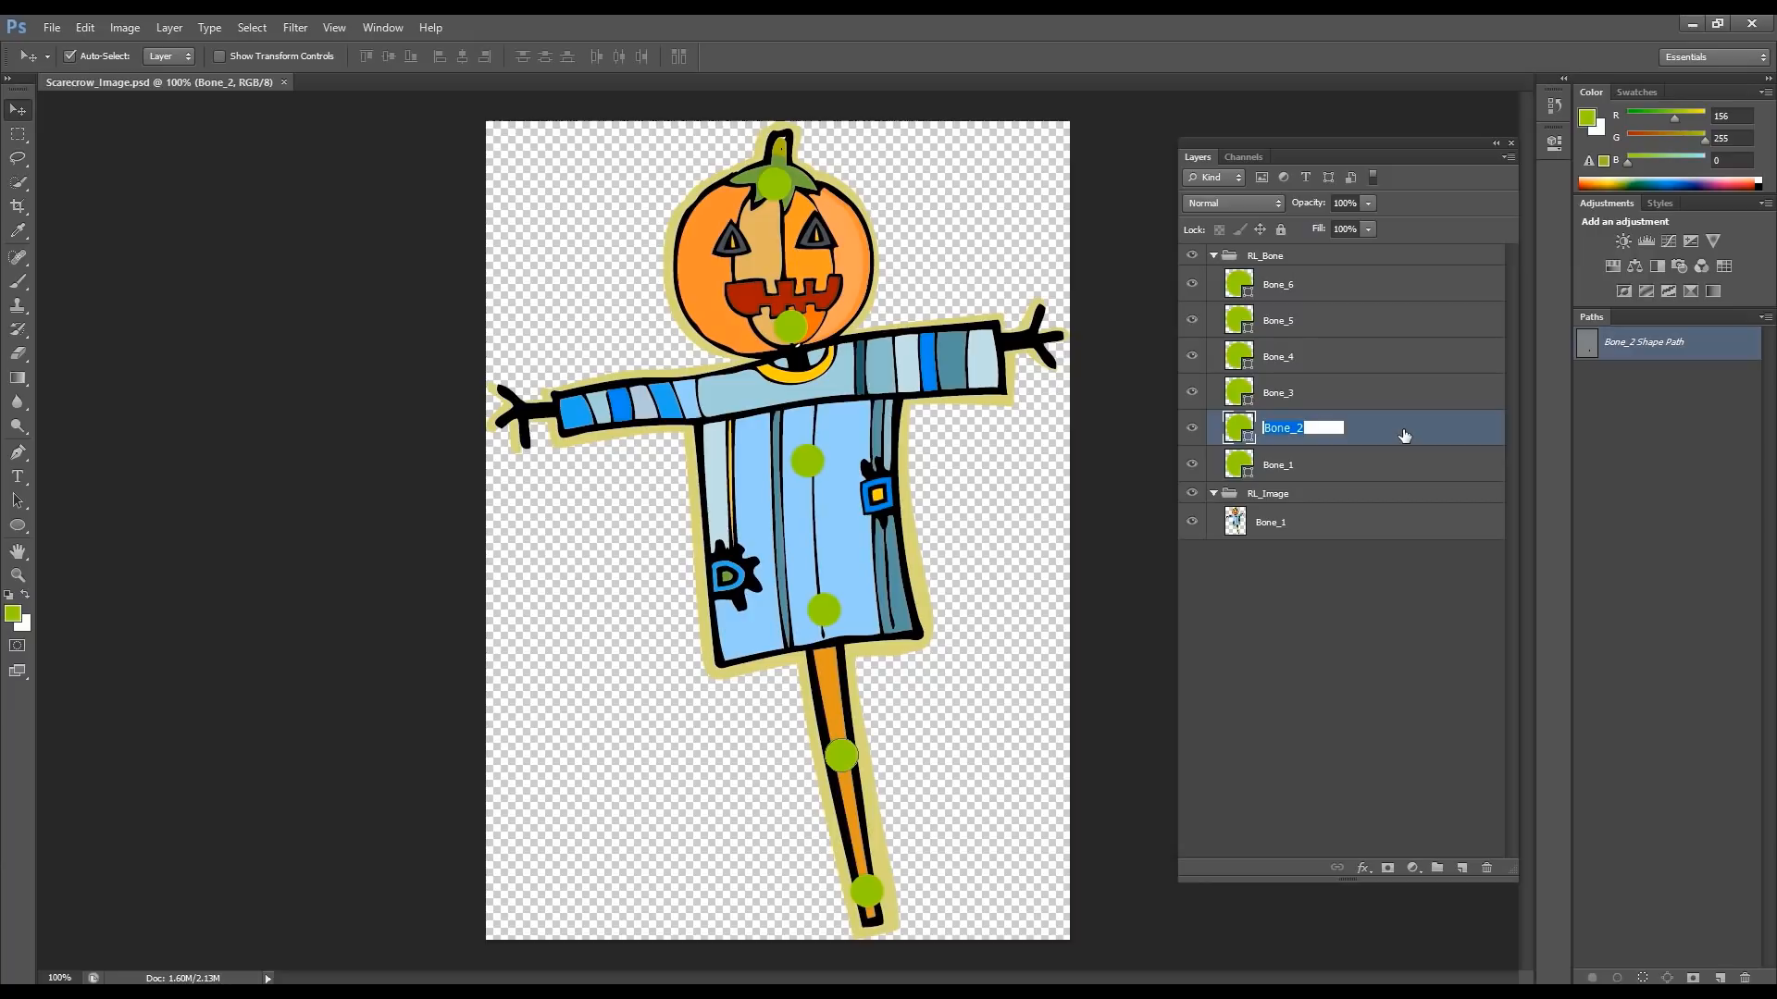
pyautogui.press('Right')
pyautogui.press('Right')
pyautogui.press('Right')
pyautogui.write('Bone_1>')
pyautogui.press('Return')
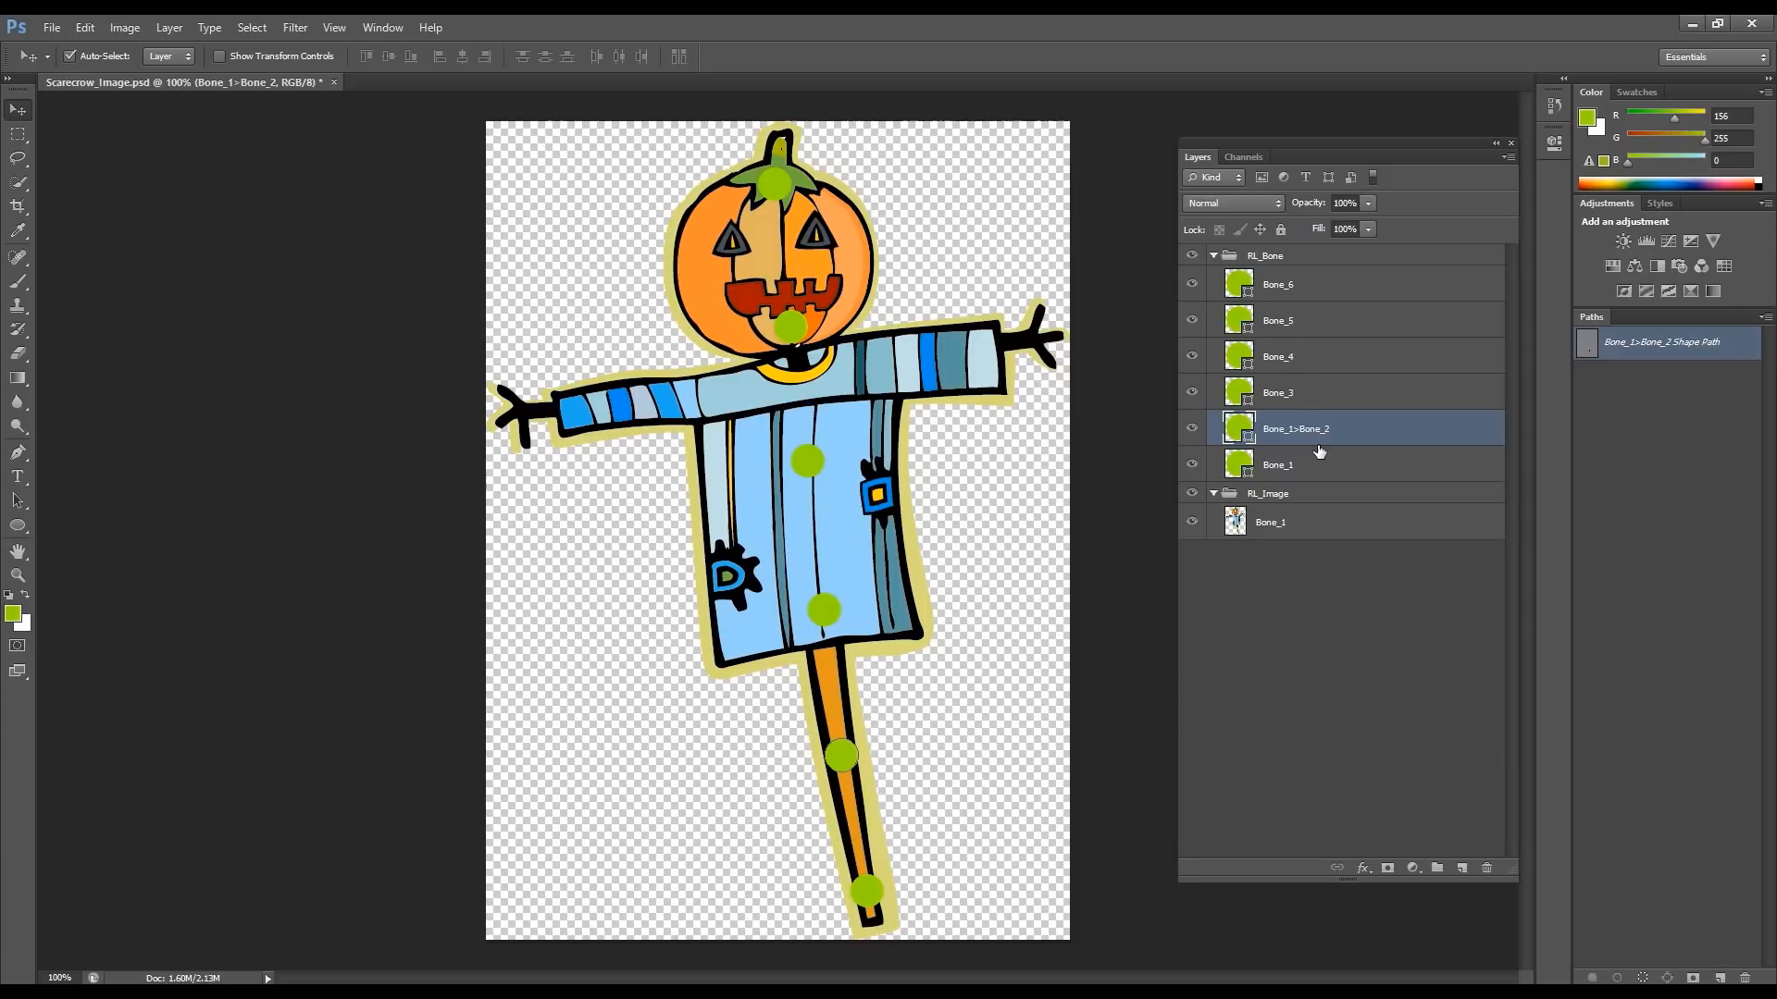
# Step: Rename the Bone_3 layer as Bone_2>Bone_3 to make it a child of Bone_2
pyautogui.click(1282, 397)
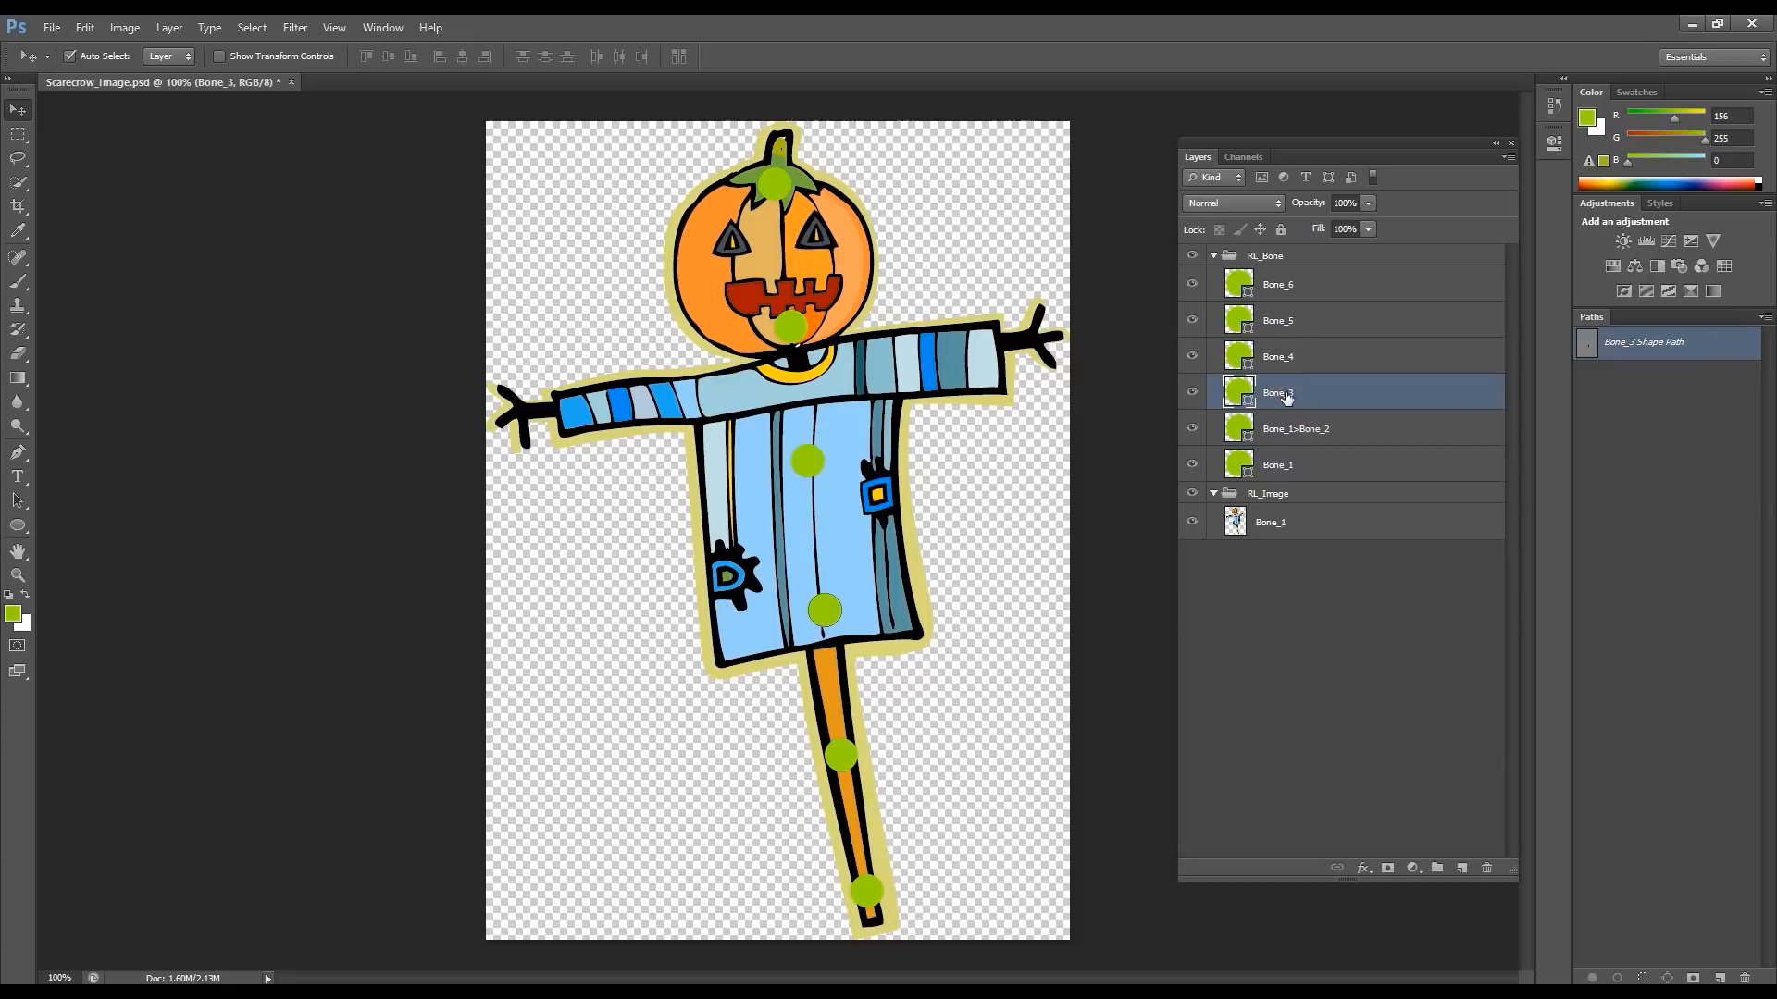
pyautogui.doubleClick(1282, 394)
pyautogui.hotkey('ctrl', 'c')
pyautogui.press('Home')
pyautogui.hotkey('ctrl', 'v')
pyautogui.press('BackSpace')
pyautogui.write('2>')
pyautogui.press('Return')
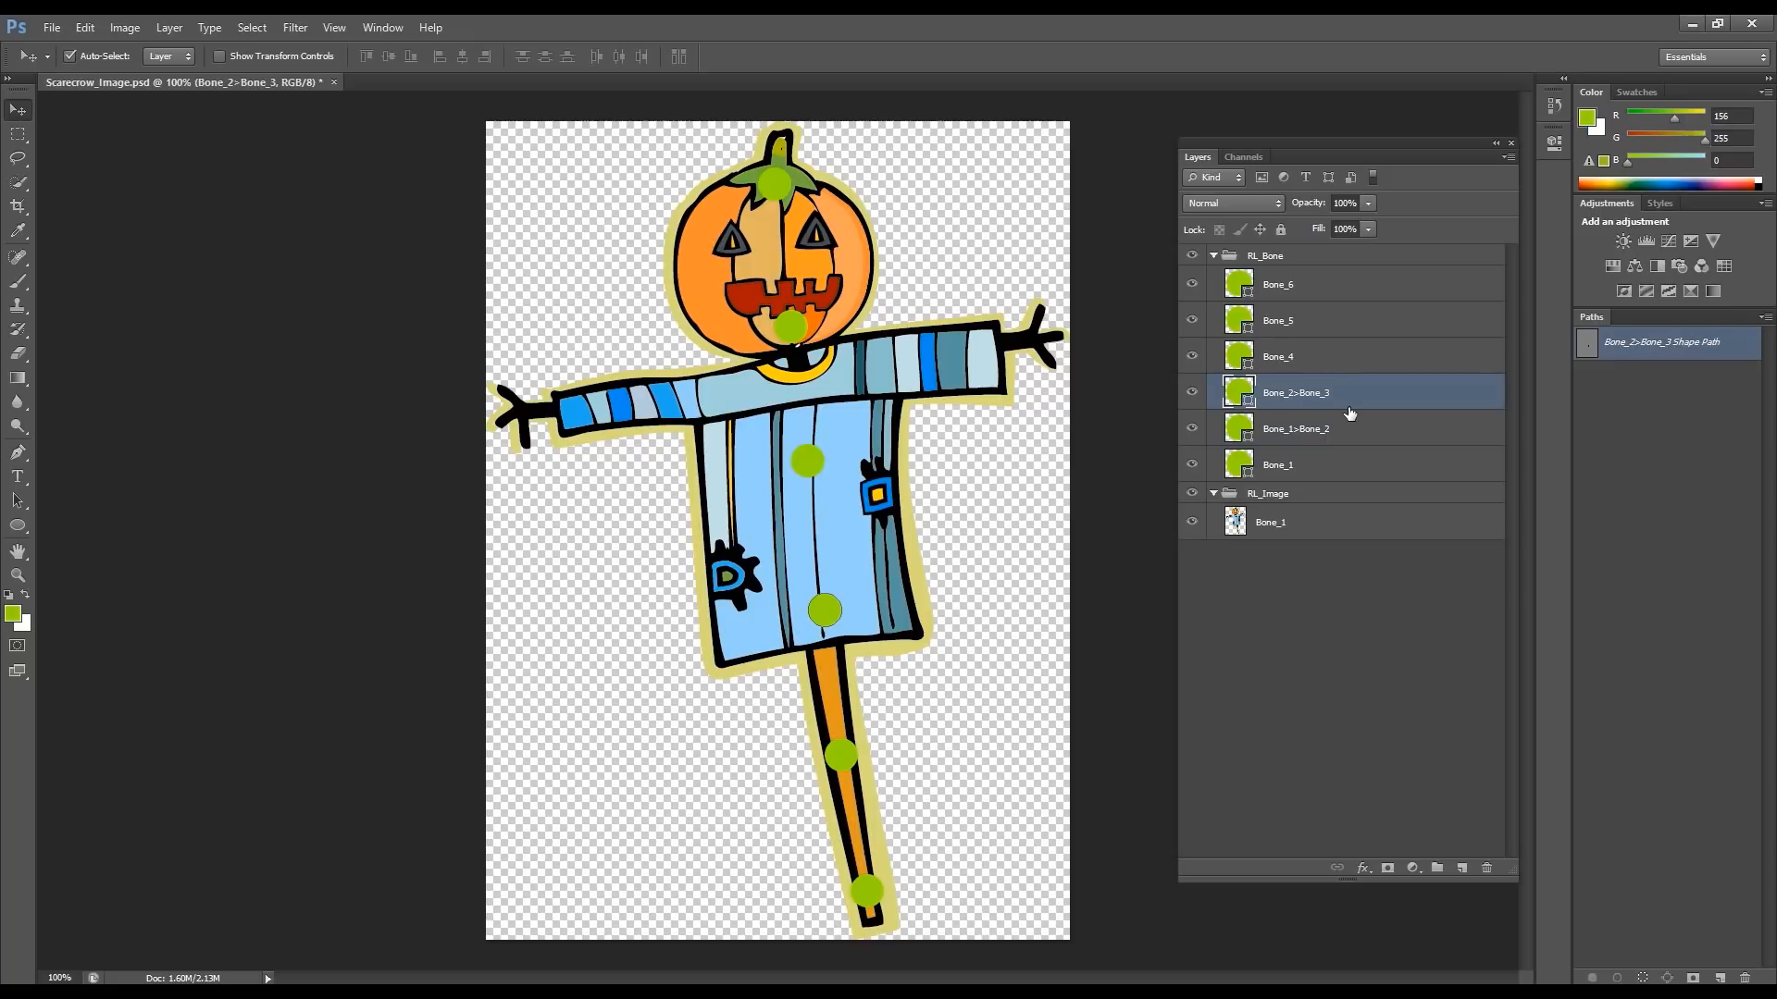
# Step: Rename the Bone_4 layer as Bone_3>Bone_4 to link it to its parent bone
pyautogui.doubleClick(1275, 357)
pyautogui.press('Home')
pyautogui.hotkey('ctrl', 'v')
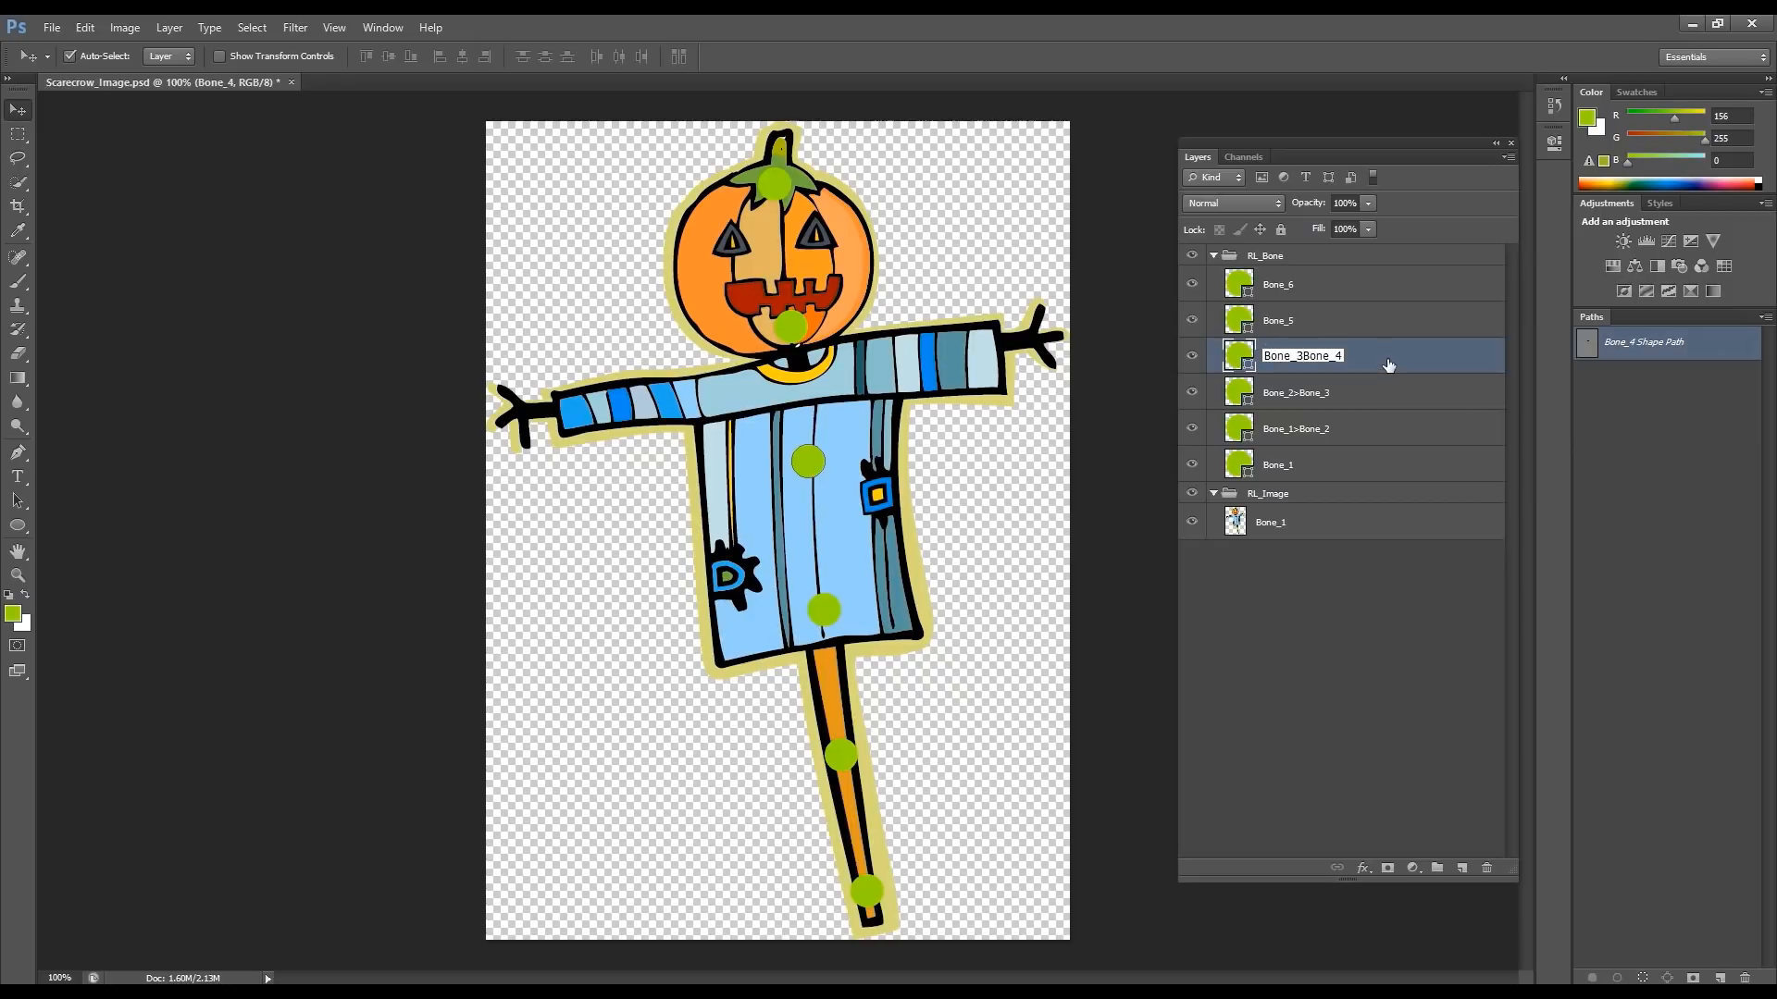
pyautogui.write('>')
pyautogui.press('Return')
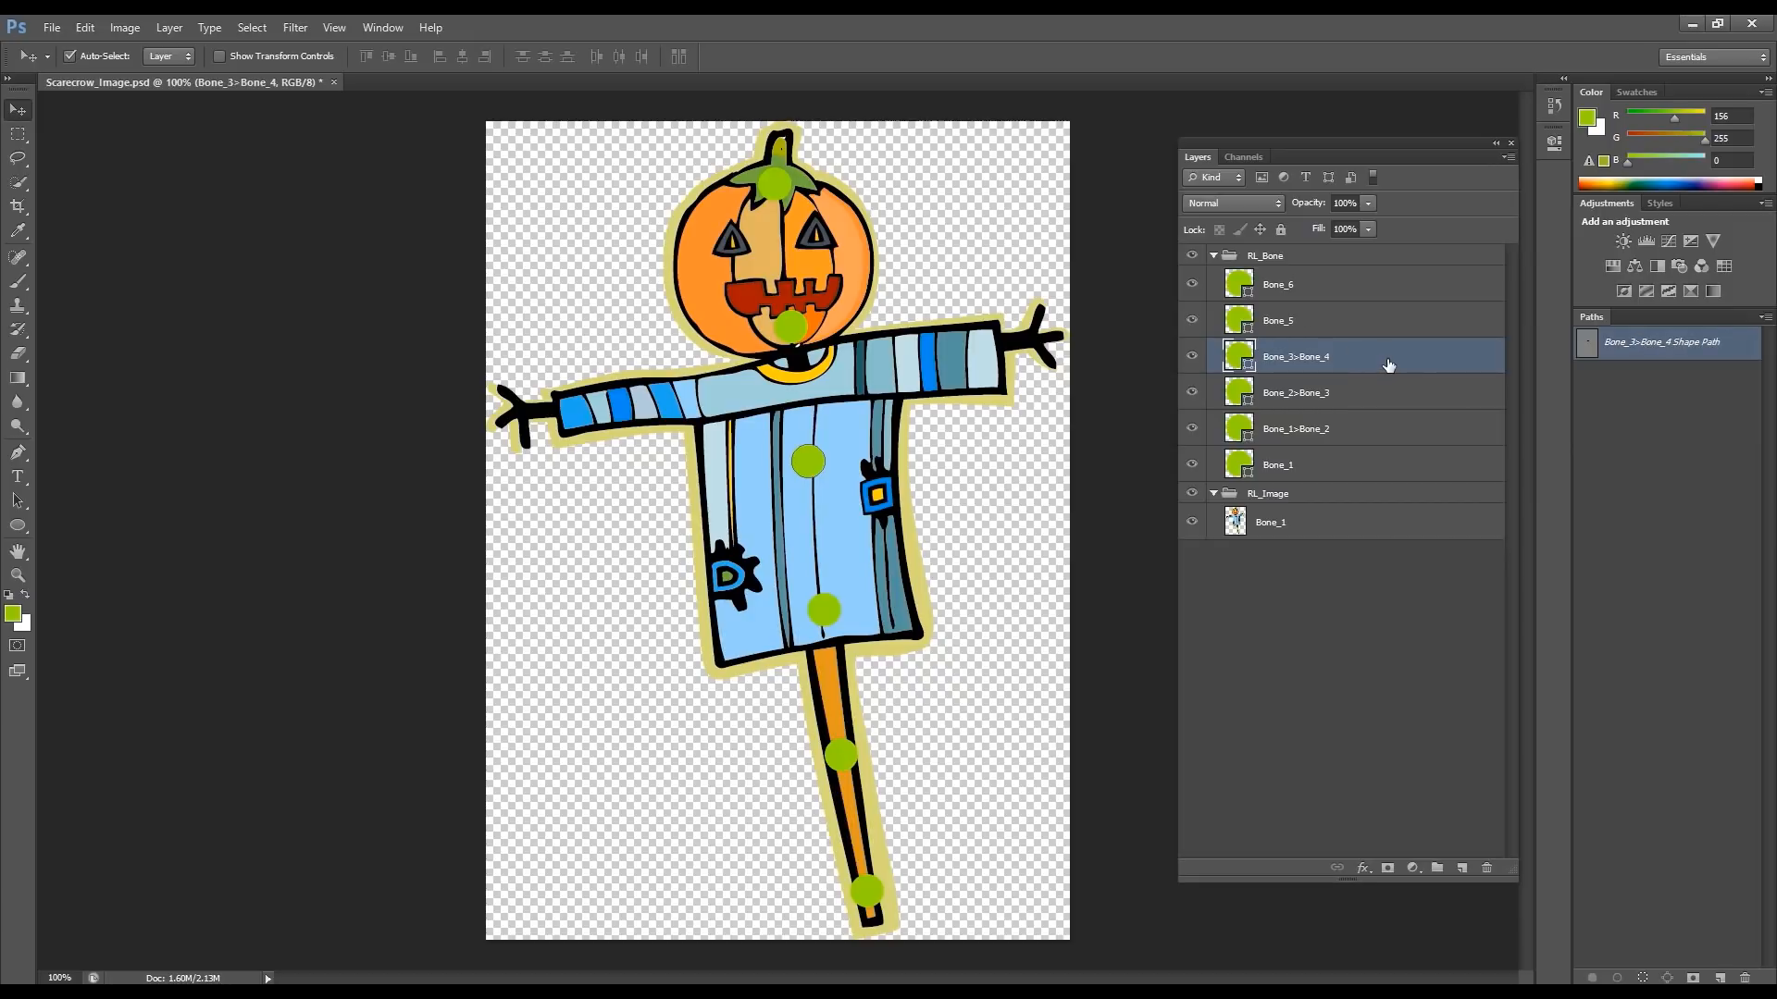
# Step: Rename the Bone_5 layer as Bone_4>Bone_5 to link it to its parent bone
pyautogui.doubleClick(1280, 320)
pyautogui.hotkey('ctrl', 'c')
pyautogui.press('Home')
pyautogui.write('Bone_3')
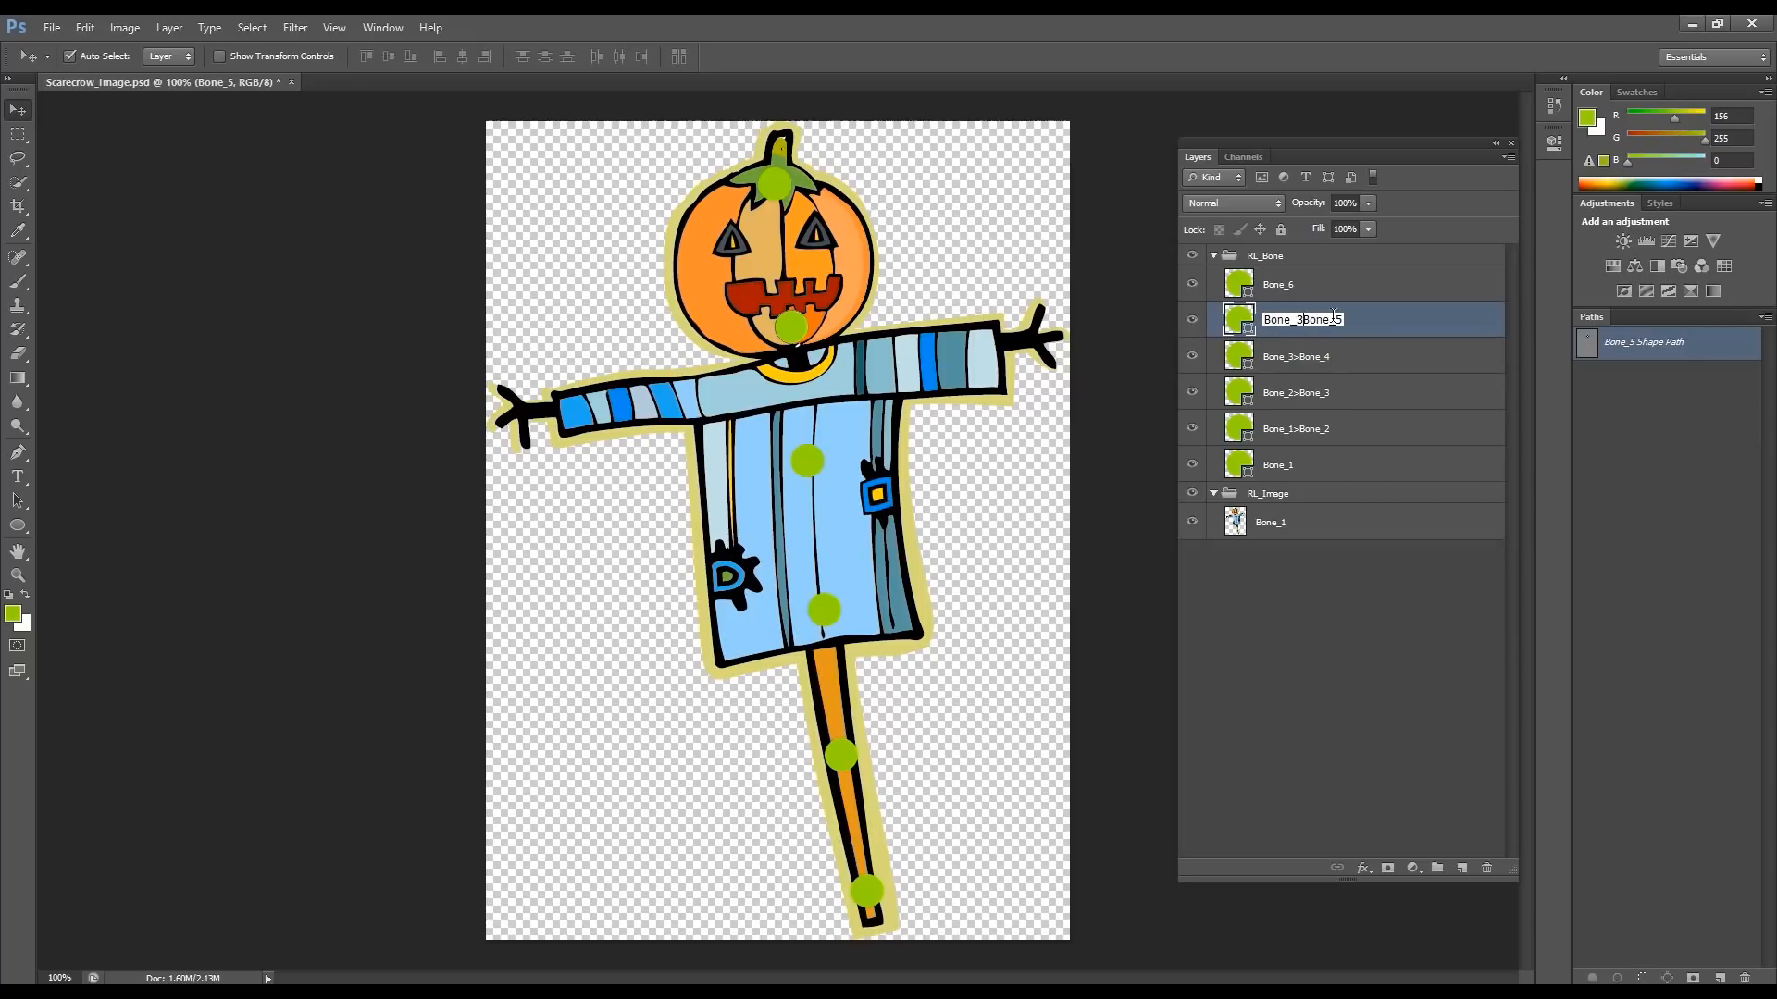
pyautogui.press('BackSpace')
pyautogui.write('4>')
pyautogui.press('Return')
# Step: Rename the Bone_6 layer as Bone_5>Bone_6 to complete the bone chain
pyautogui.doubleClick(1268, 283)
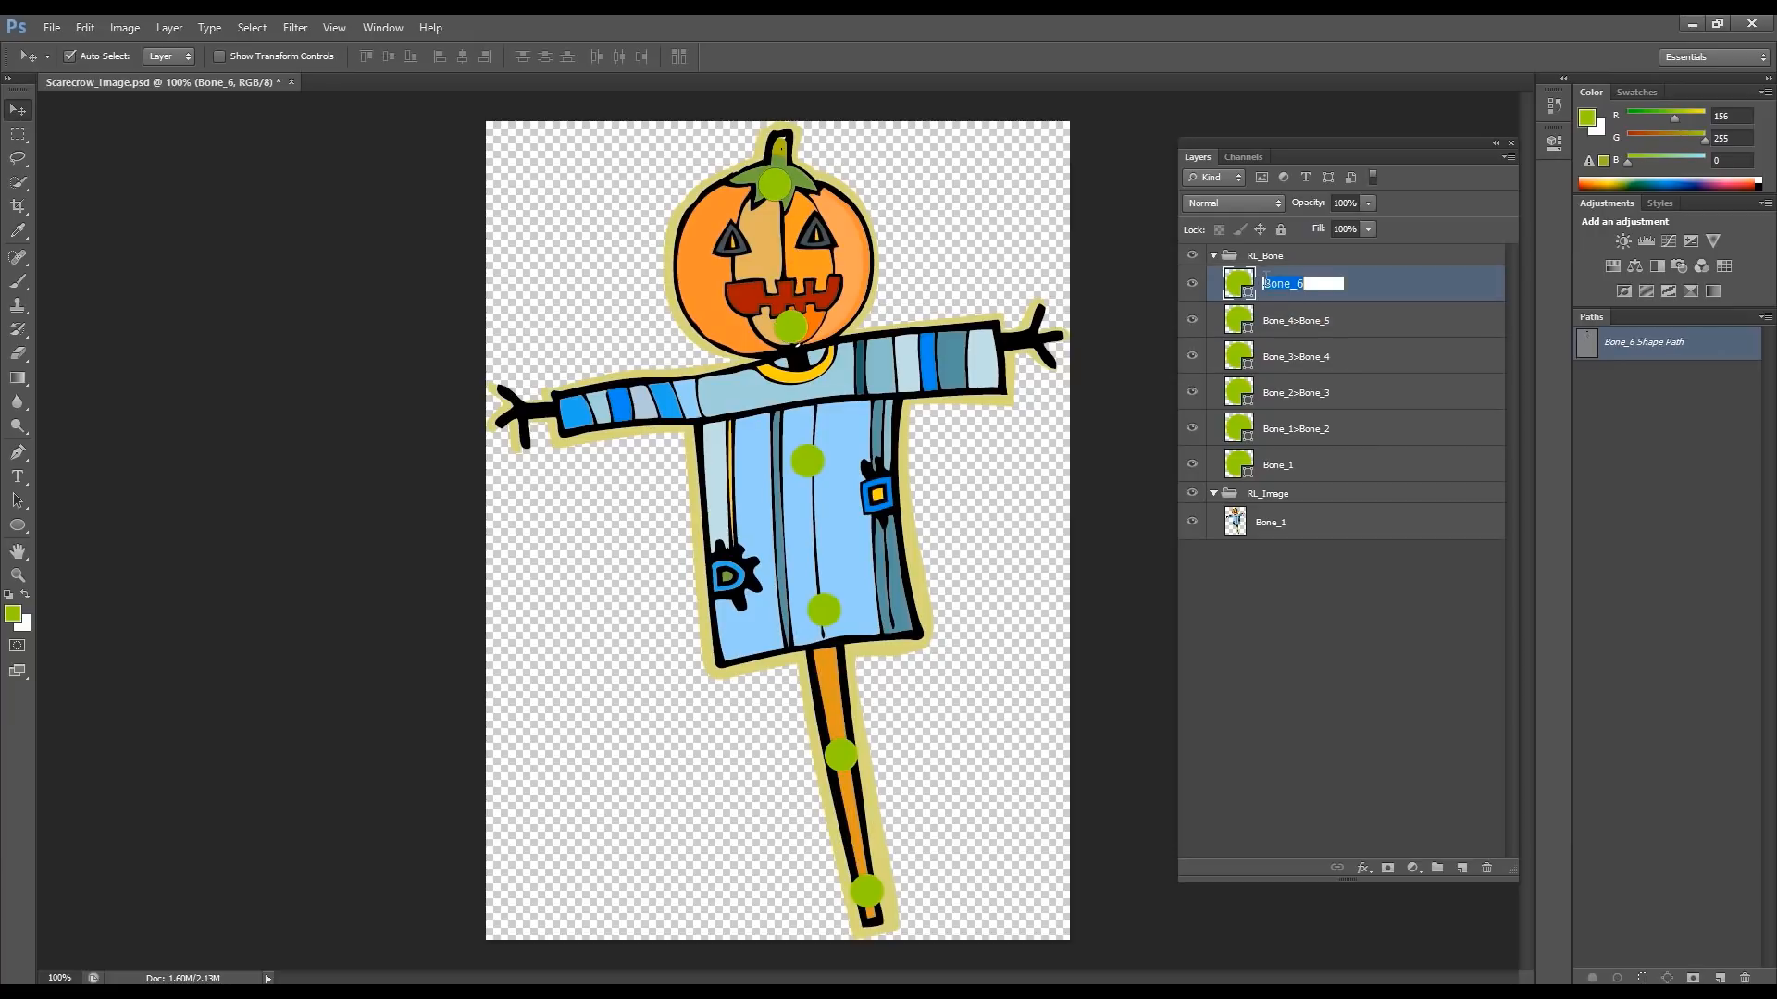
pyautogui.press('Home')
pyautogui.hotkey('ctrl', 'v')
pyautogui.write('>')
pyautogui.press('Return')
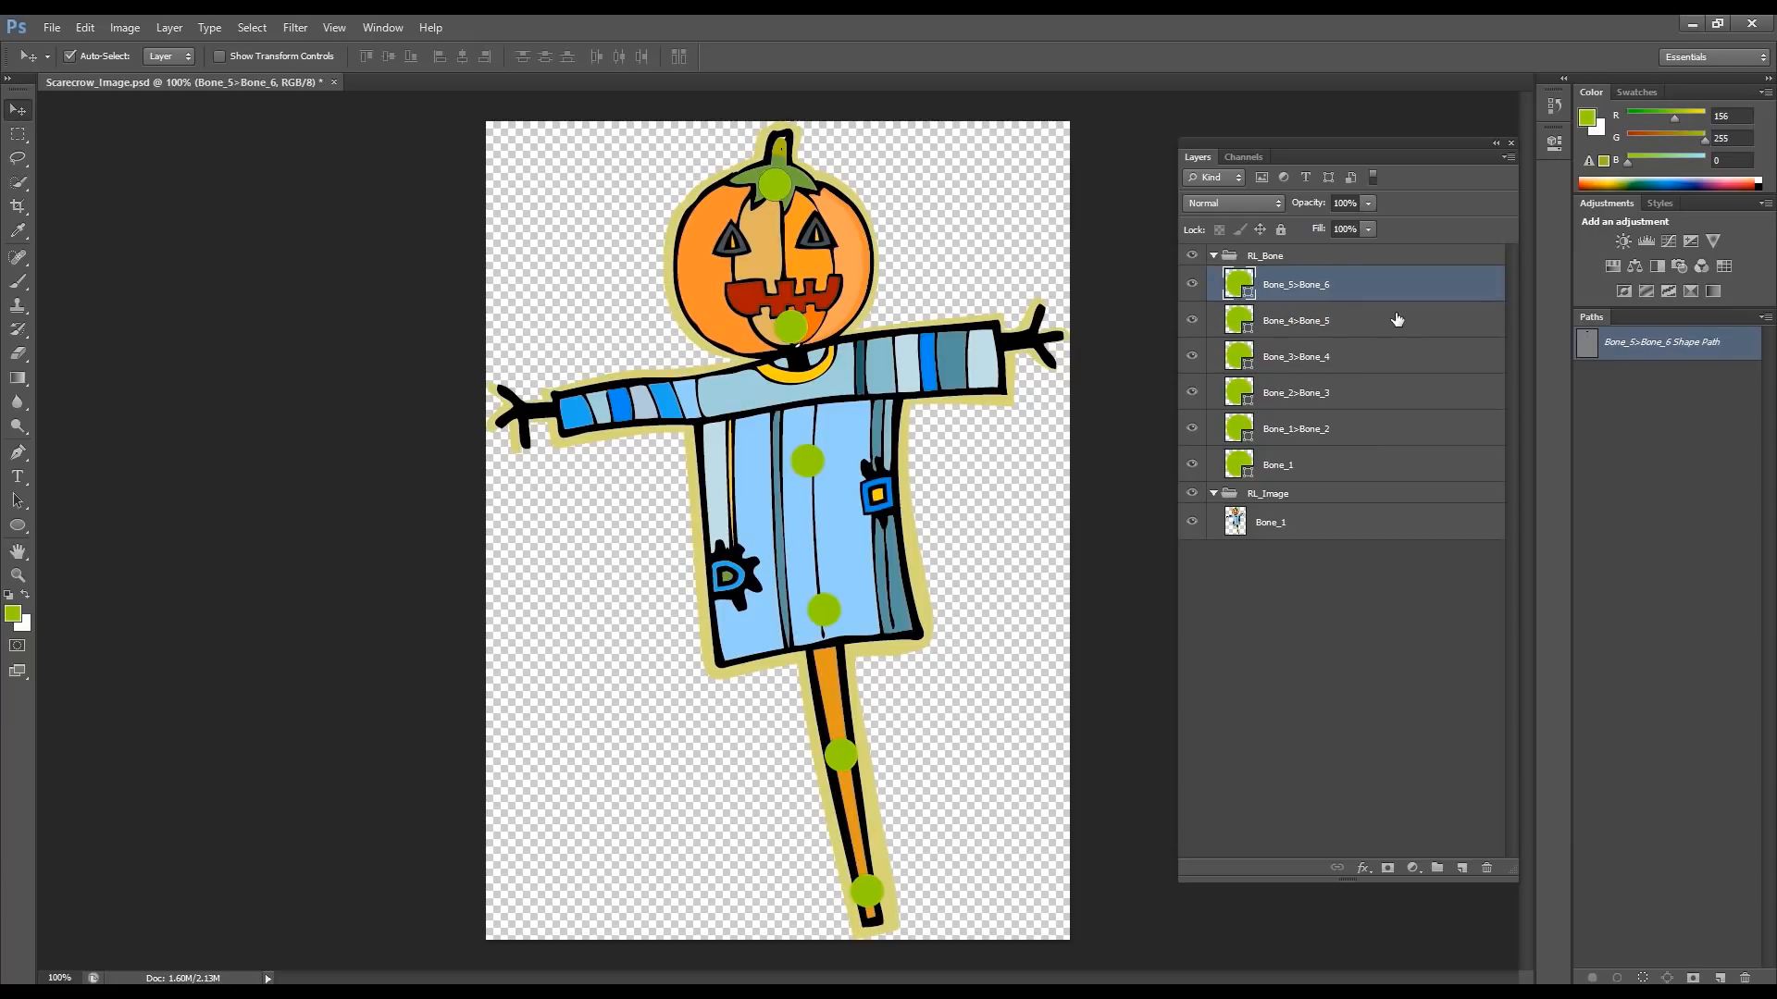
# Step: Deselect the layers and save the document over Scarecrow_Image.psd in the 3.1 Resource Pack Sample folder
pyautogui.click(1360, 564)
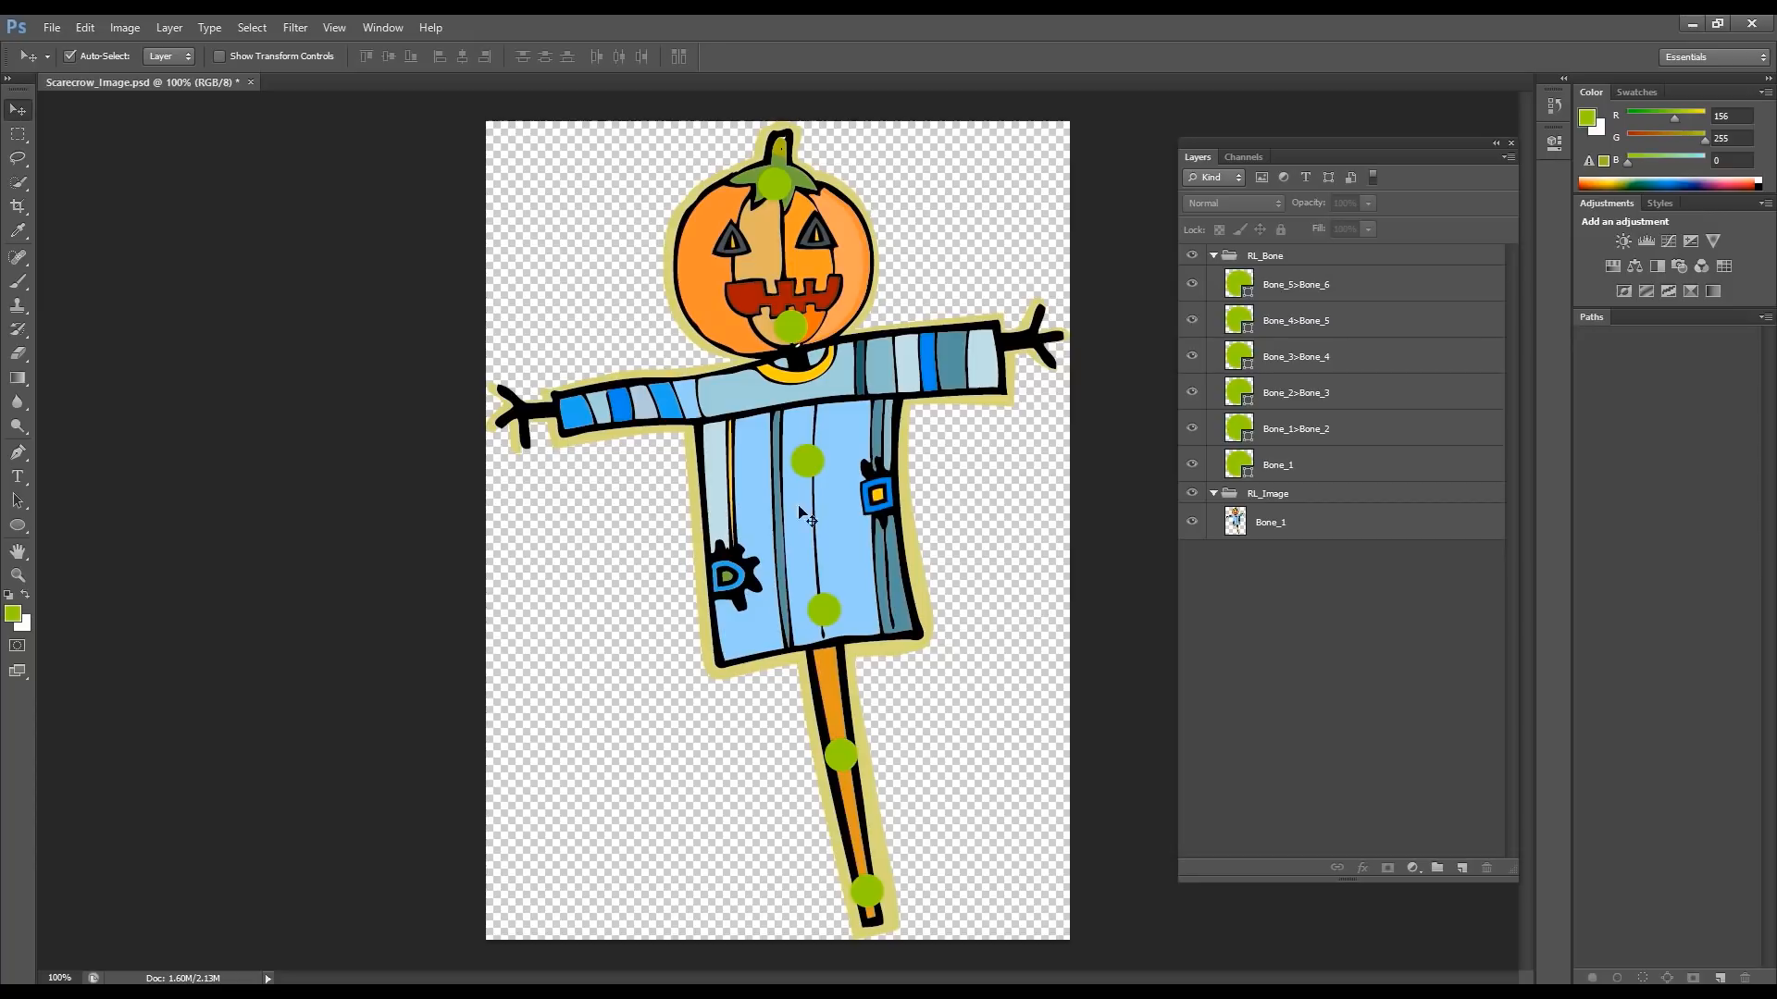
pyautogui.click(52, 28)
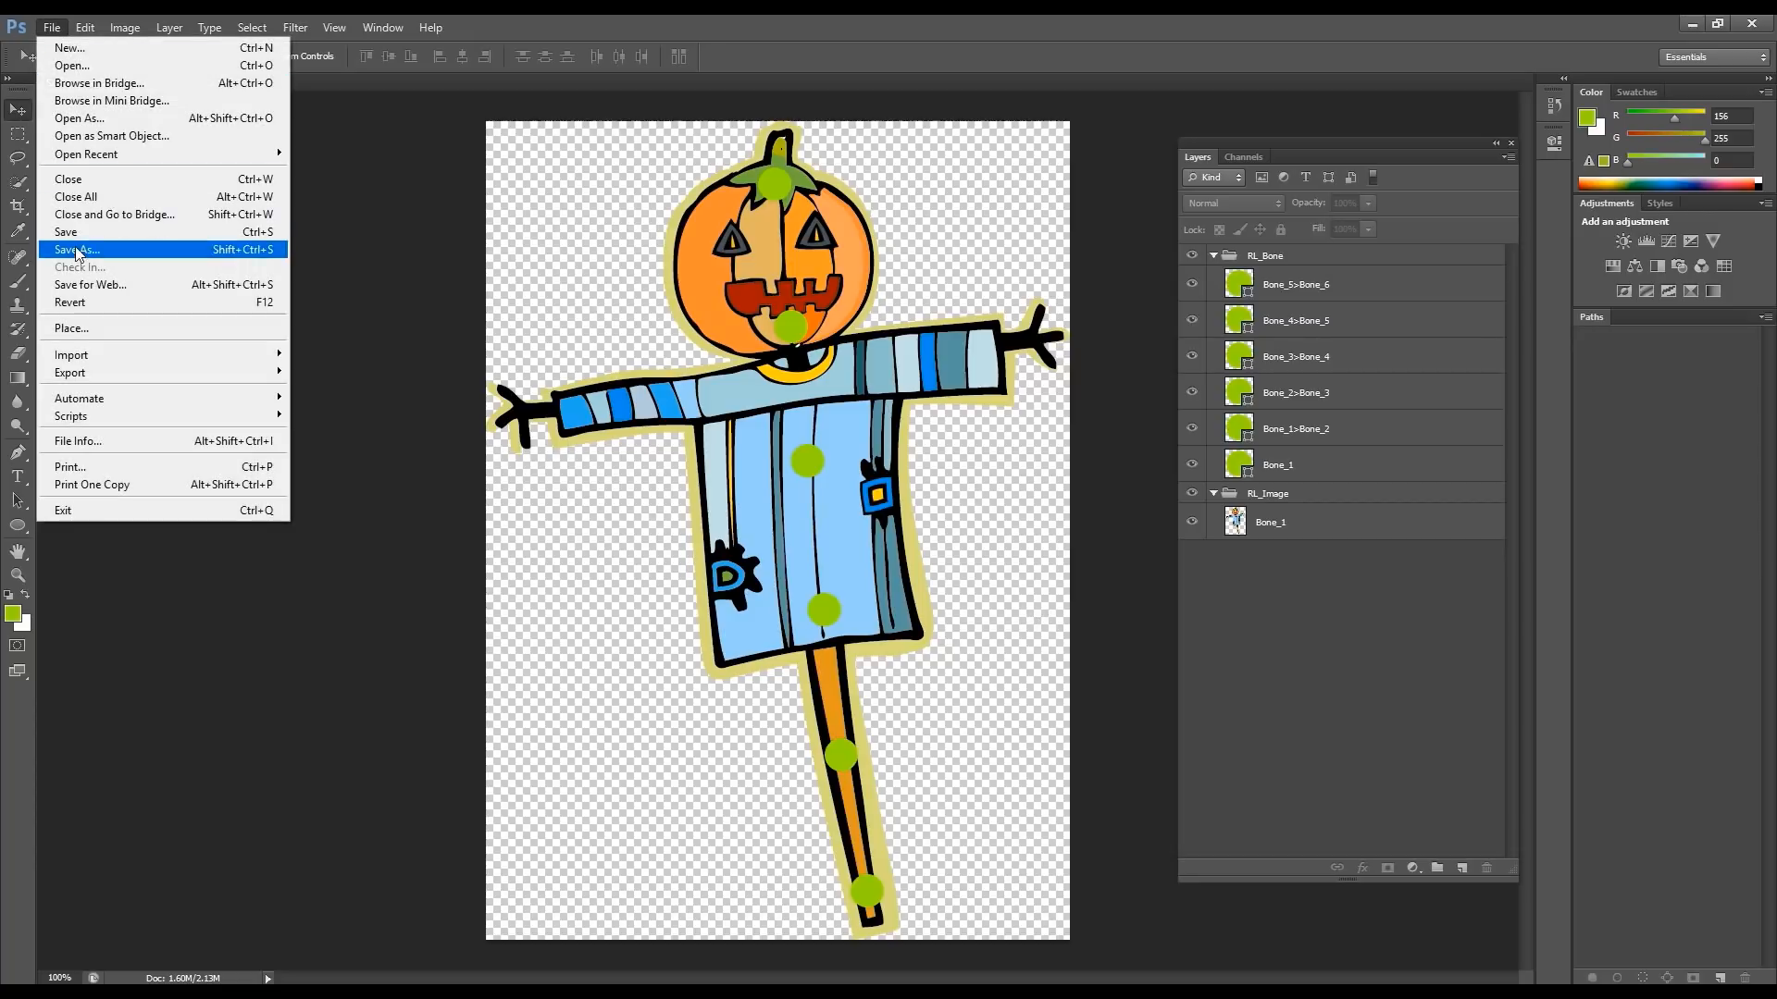
pyautogui.click(74, 248)
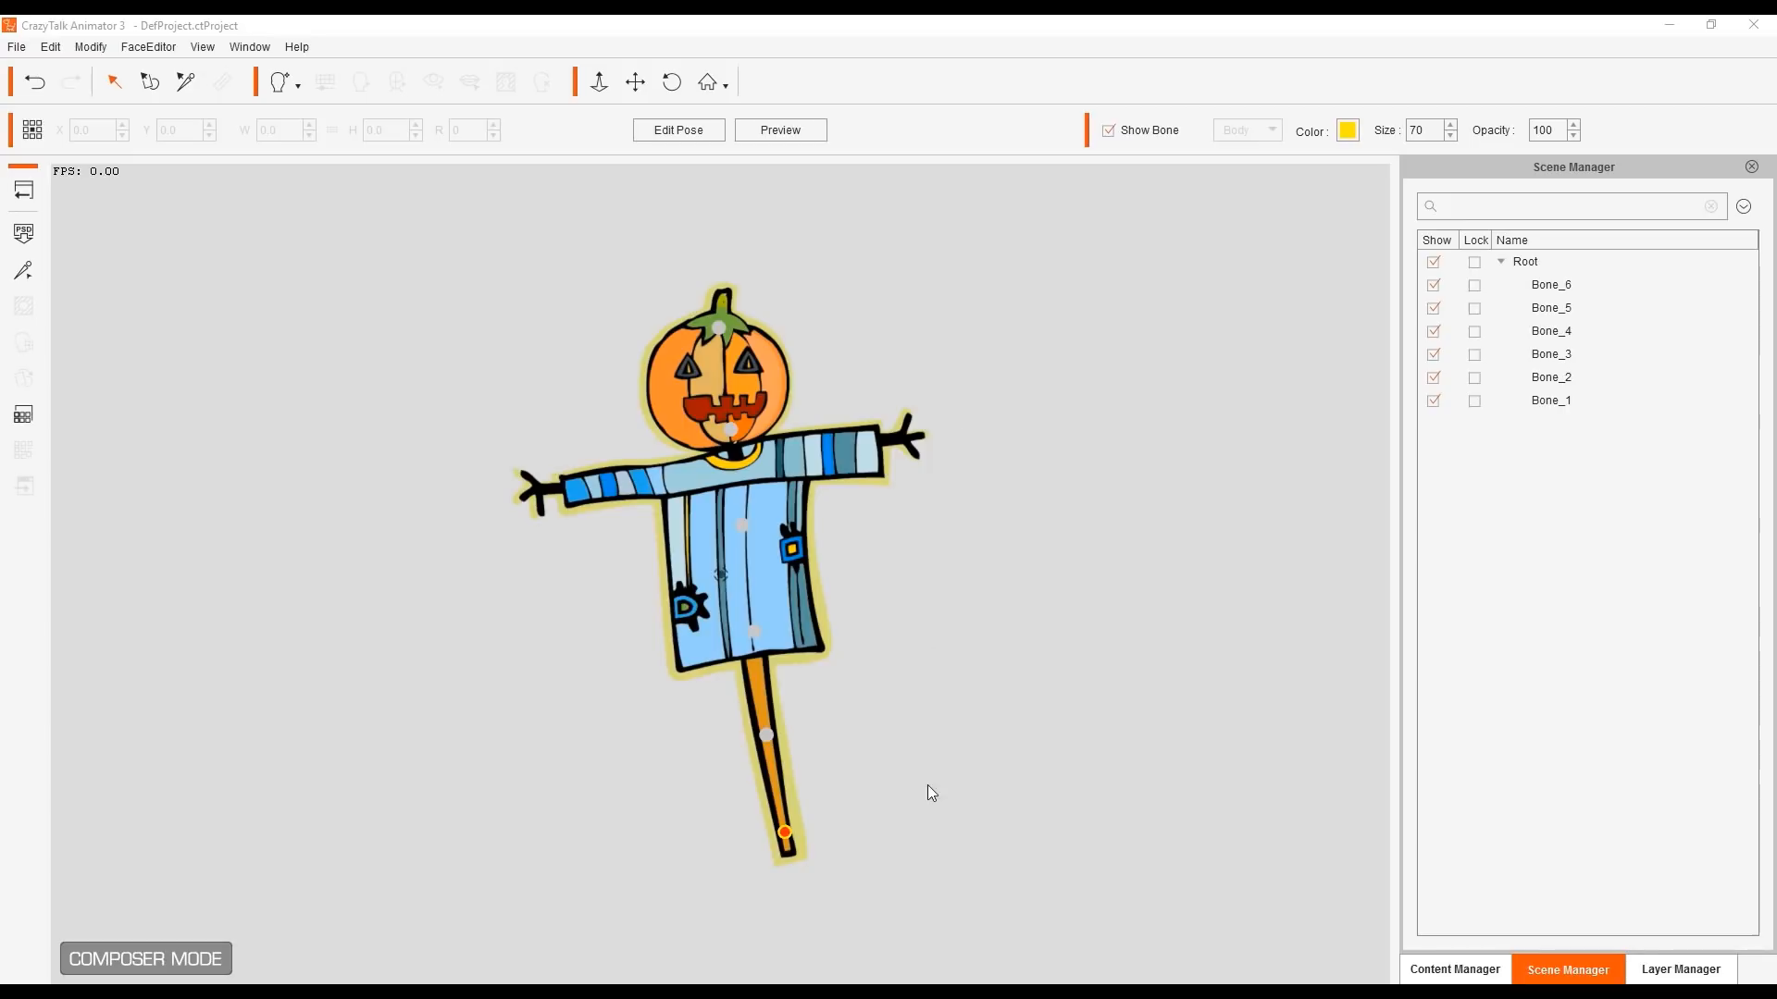
# Step: Switch to CrazyTalk Animator 3 and reload the character from Scarecrow_Image.psd with the Full Actor option
pyautogui.click(32, 231)
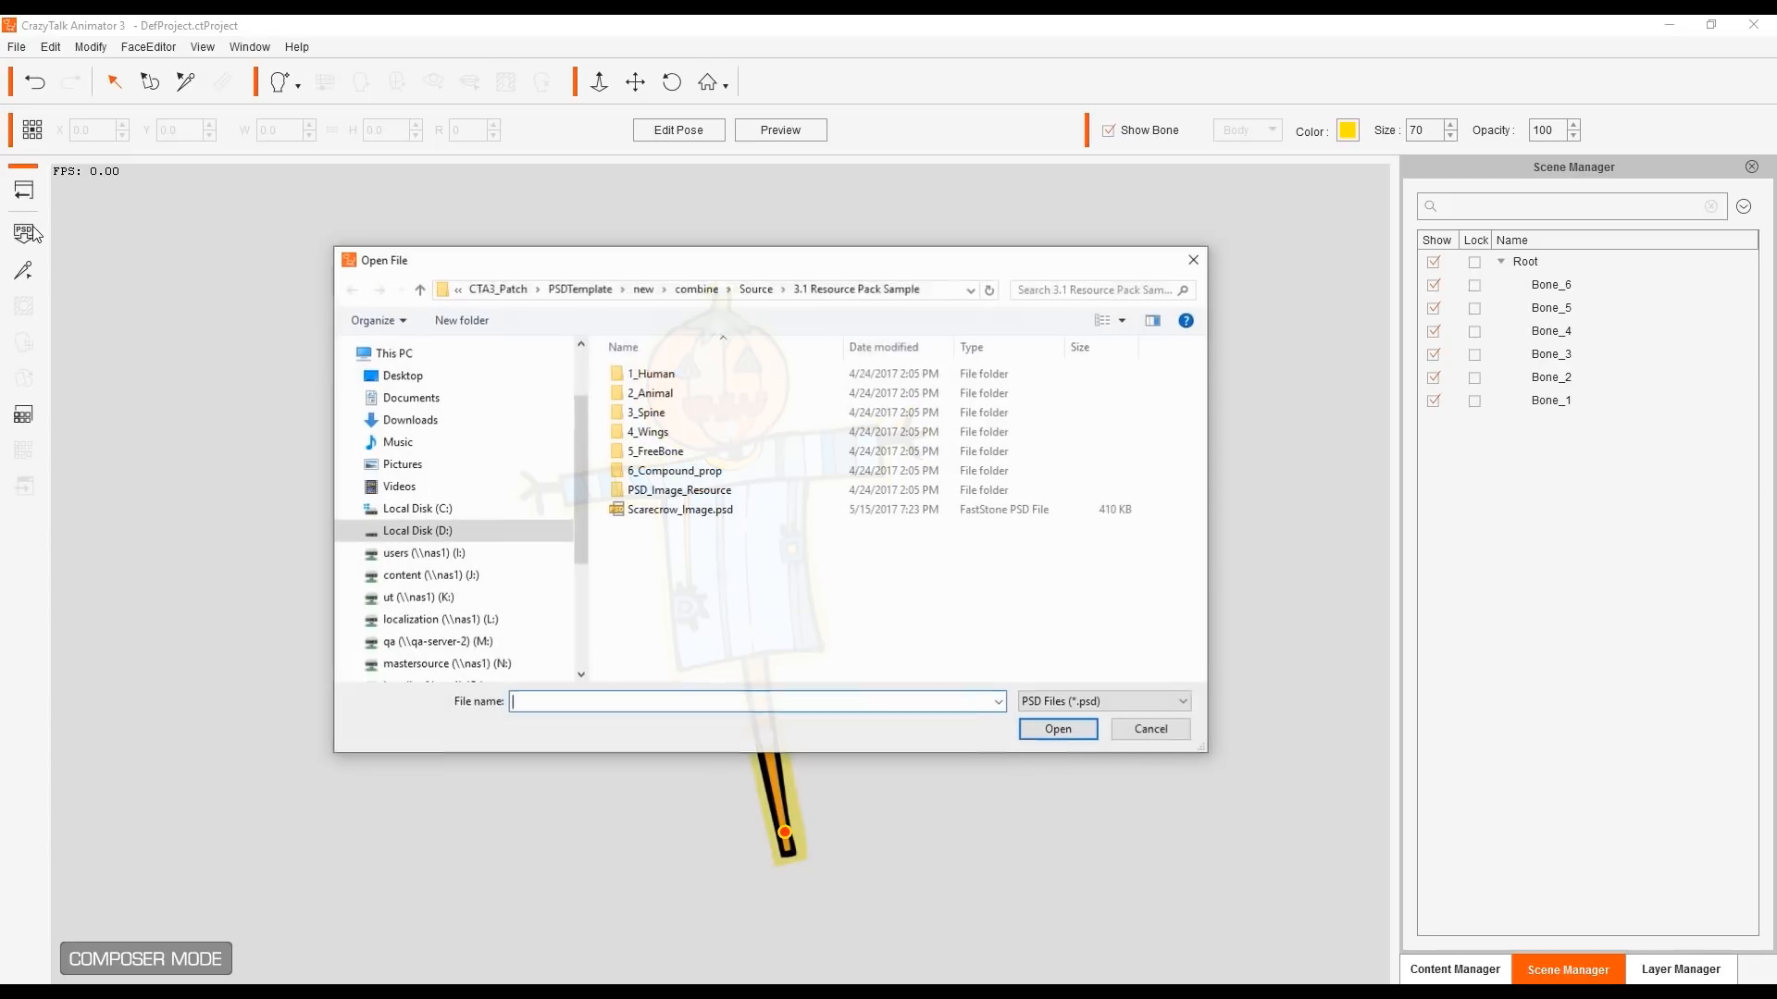
pyautogui.doubleClick(670, 518)
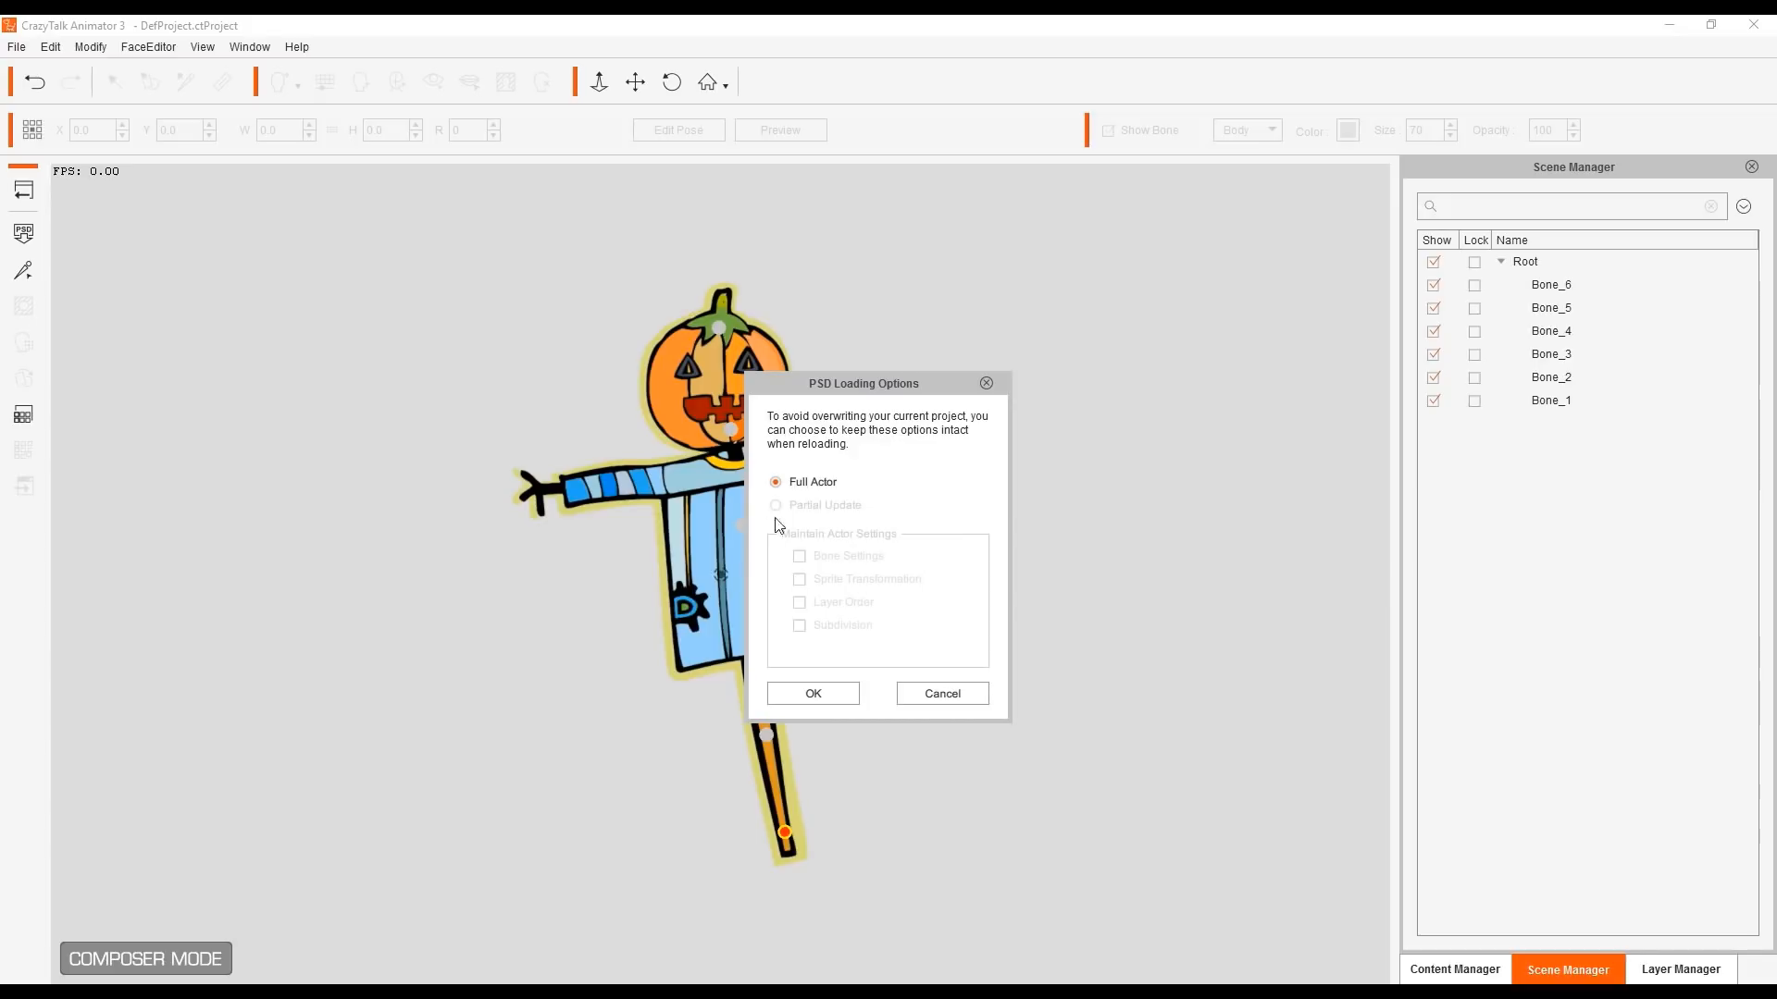
pyautogui.click(839, 691)
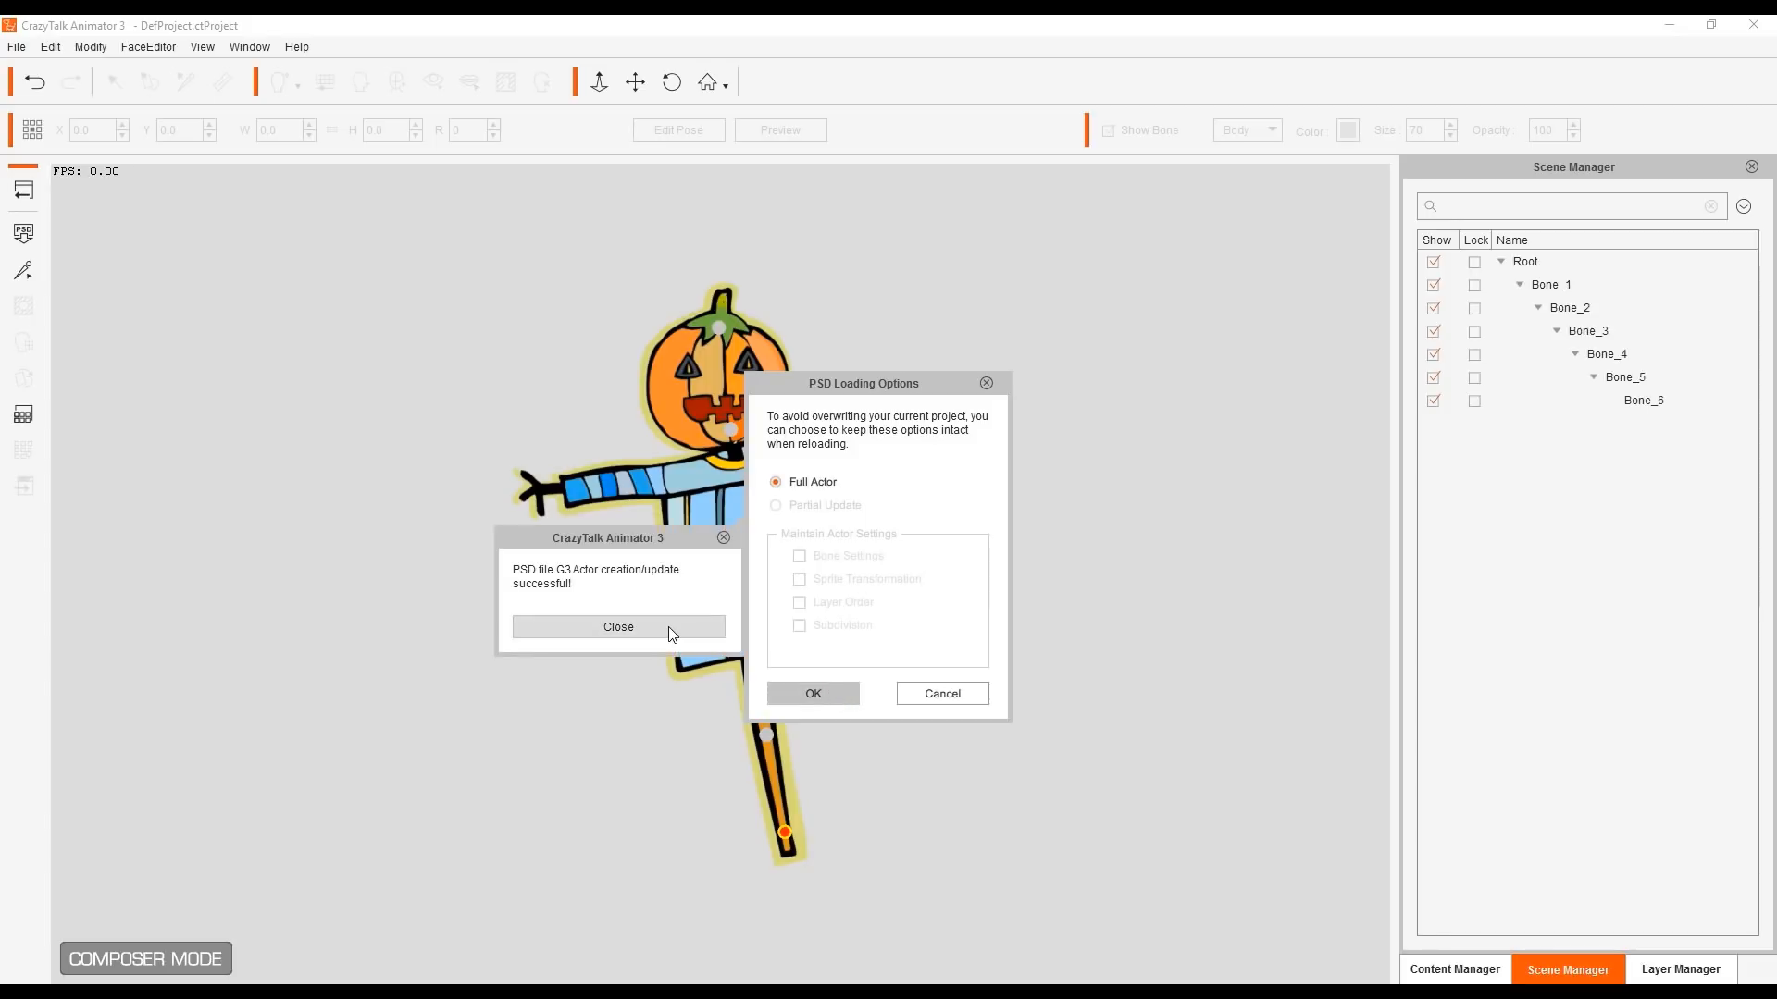
pyautogui.click(668, 628)
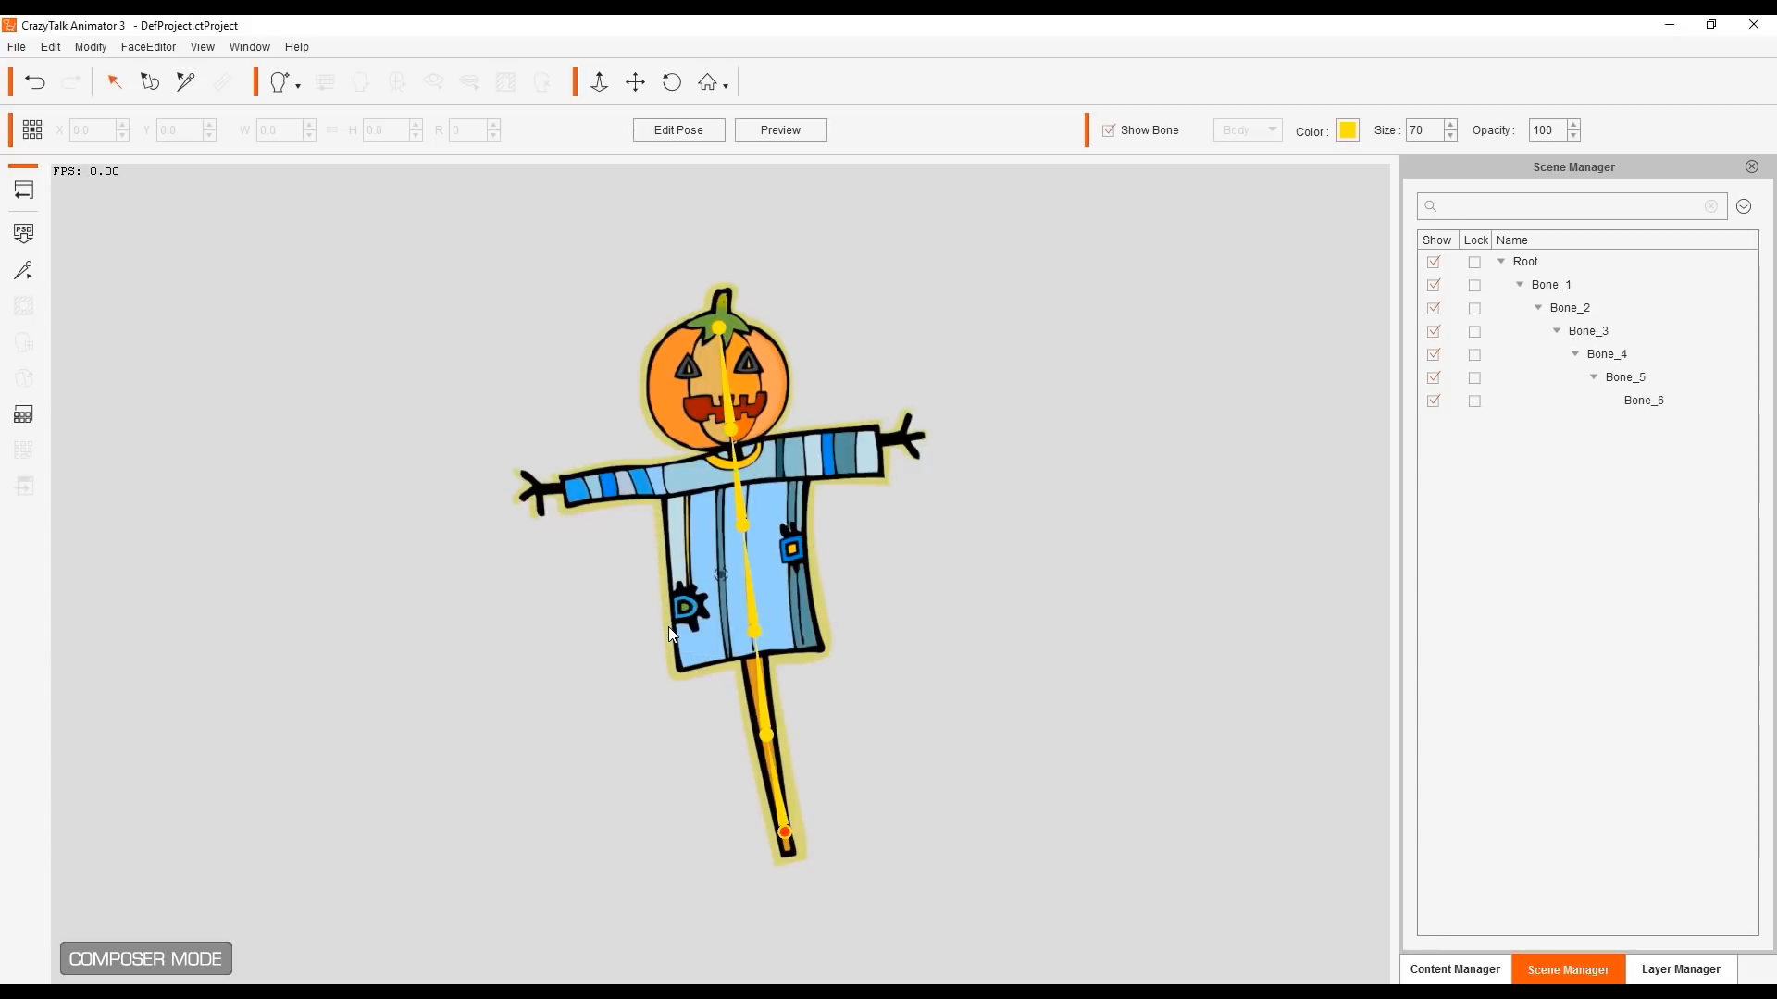
# Step: Inspect Bone_1 and Bone_2 in the hierarchy and test the bone chain in Preview by bending the scarecrow sideways from the neck bone
pyautogui.click(1536, 287)
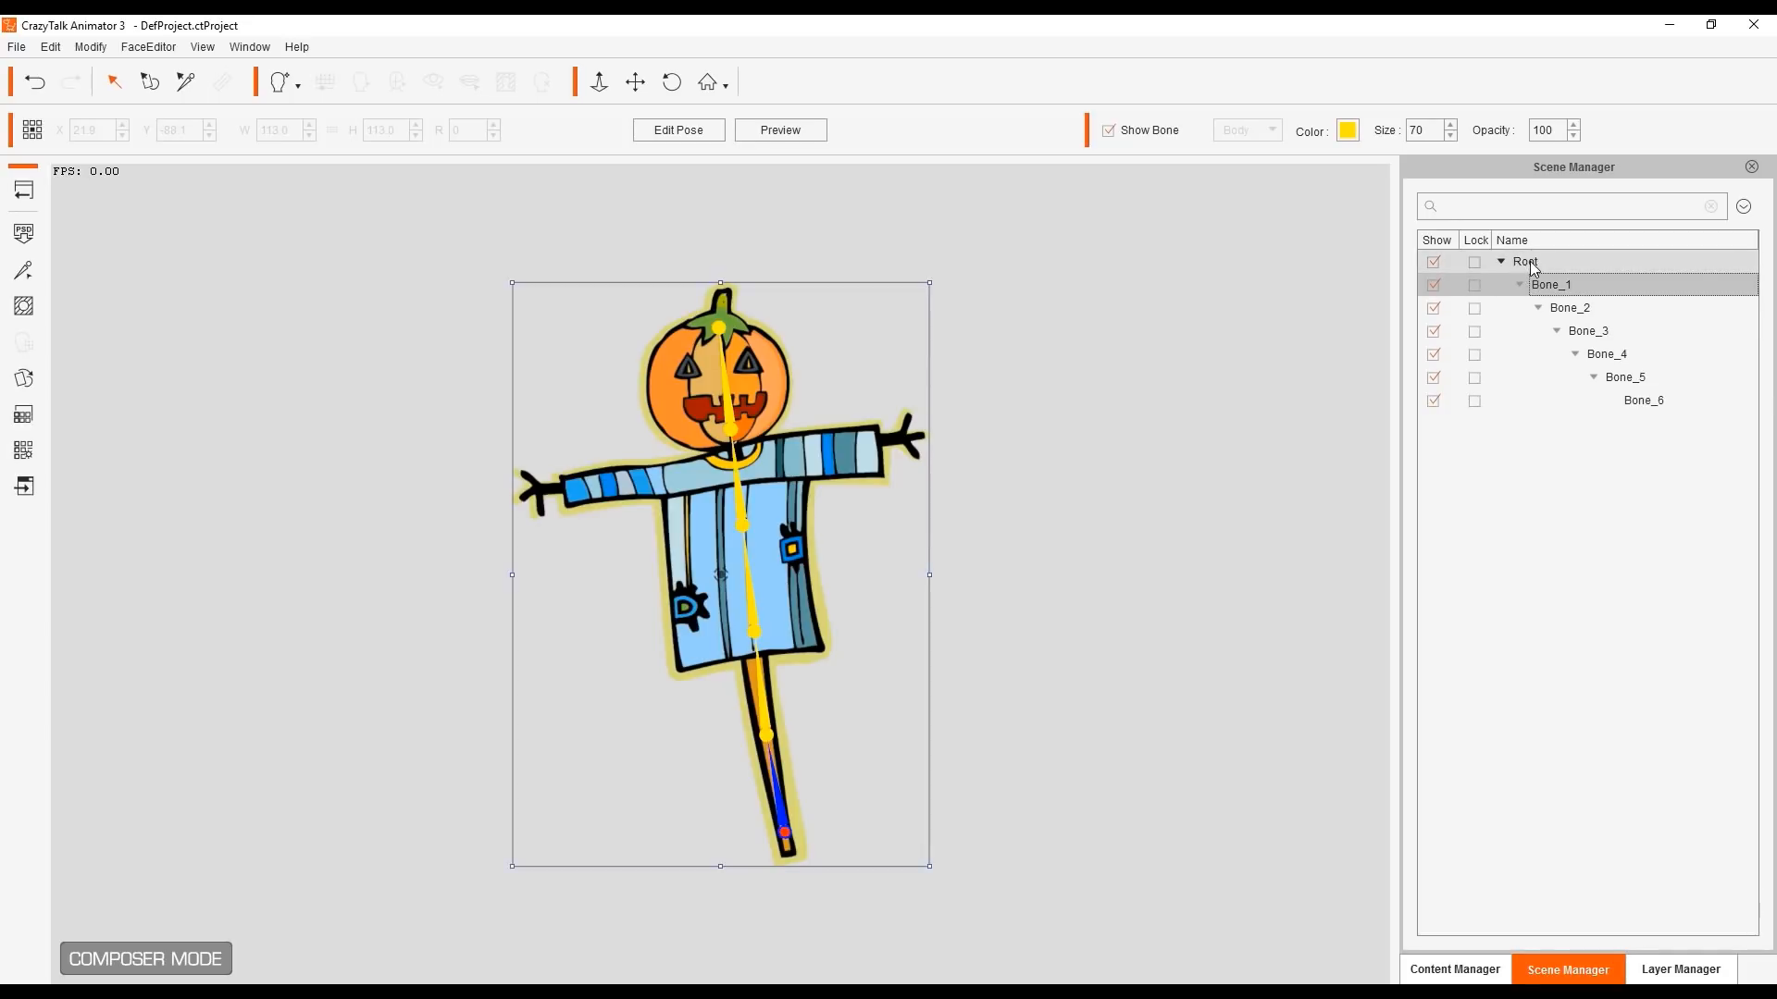
pyautogui.click(1583, 315)
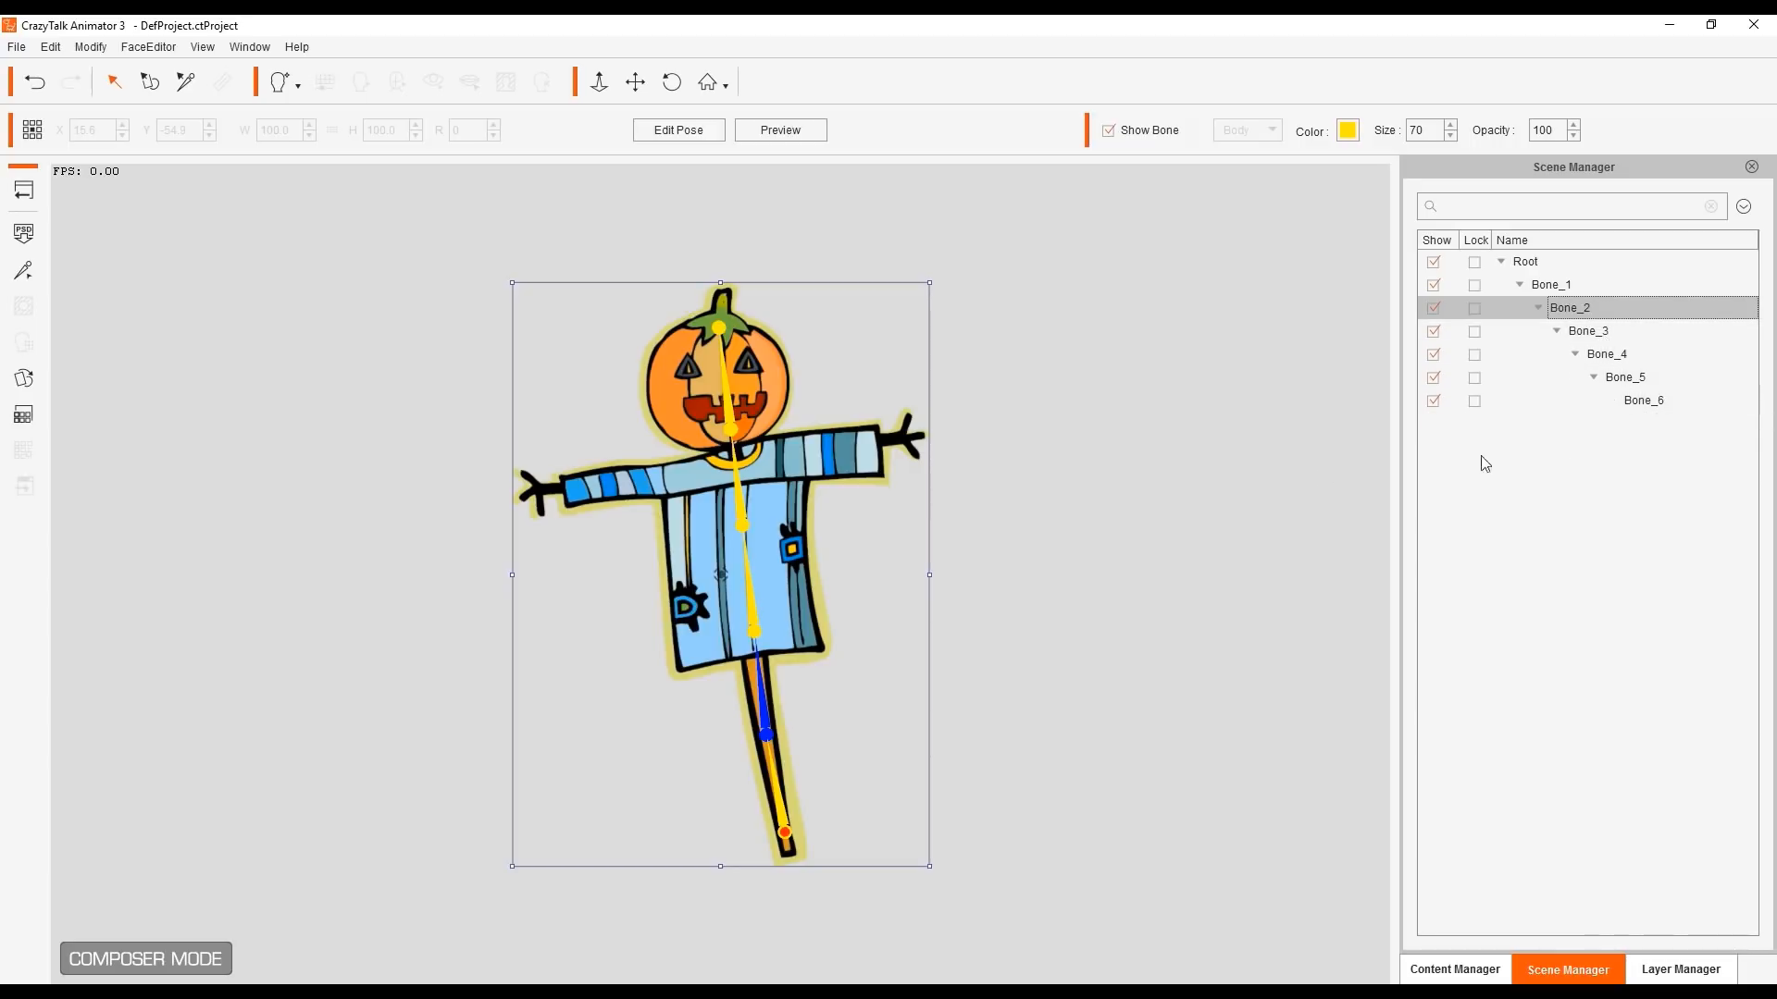
pyautogui.click(1239, 481)
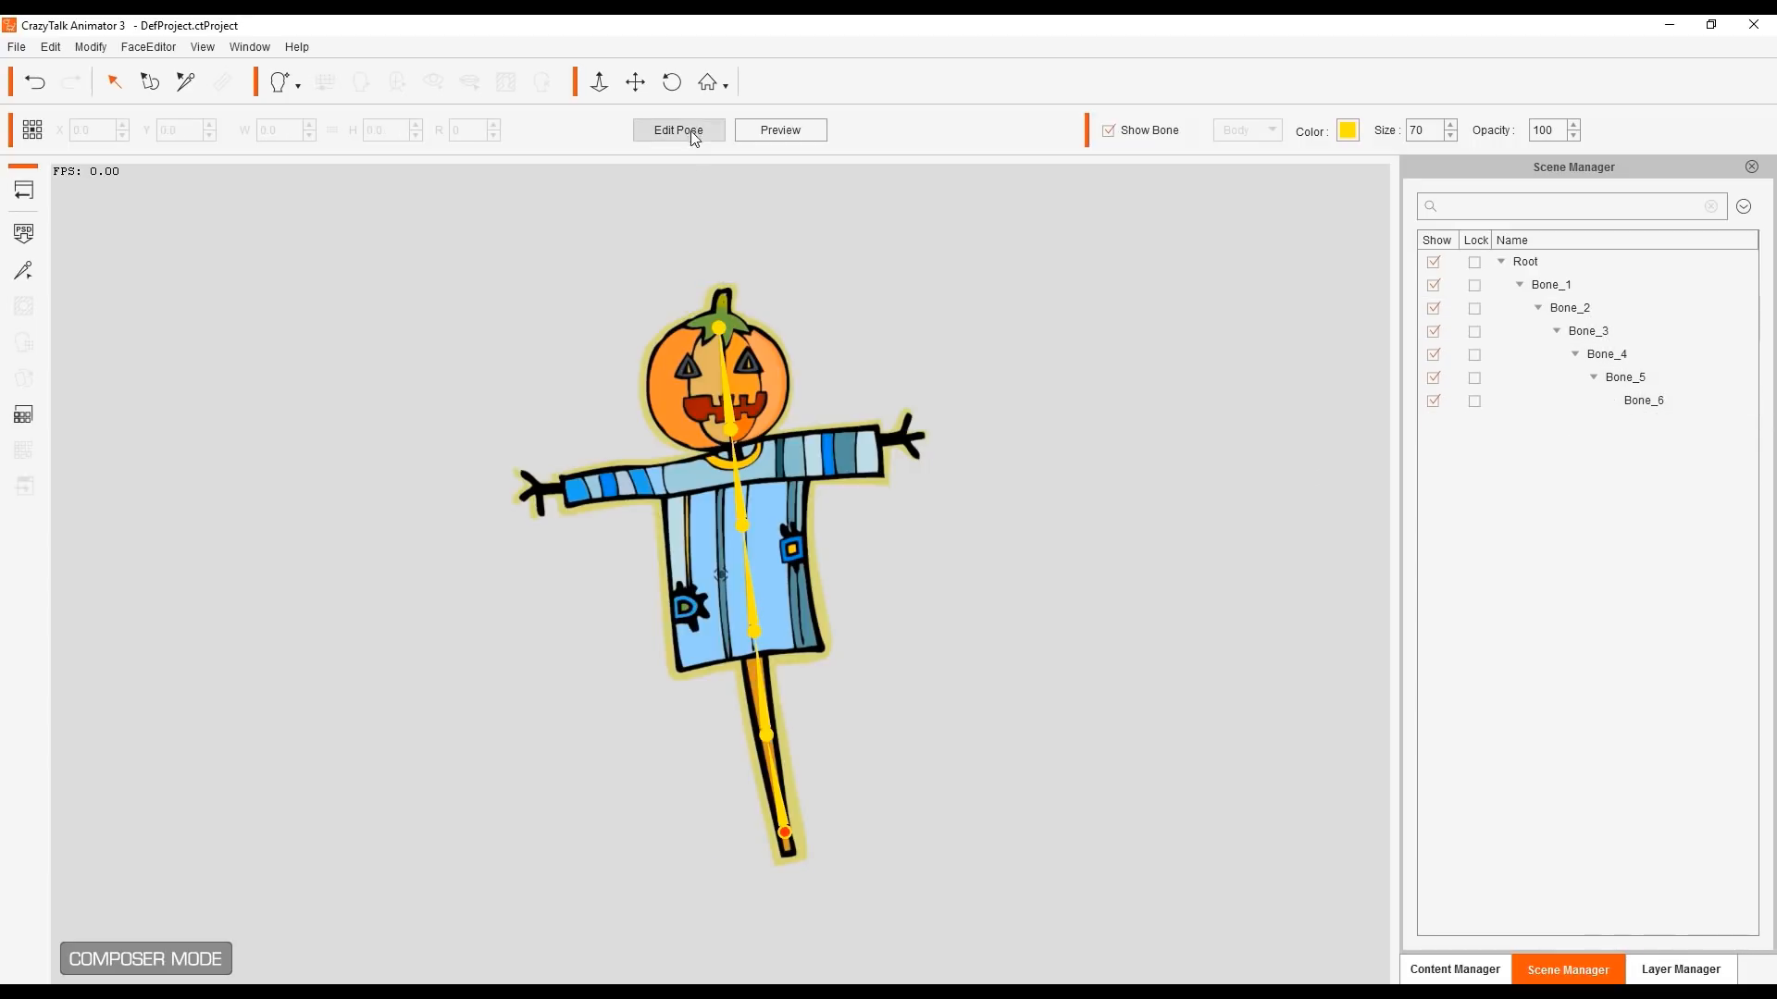
pyautogui.click(785, 128)
pyautogui.click(729, 426)
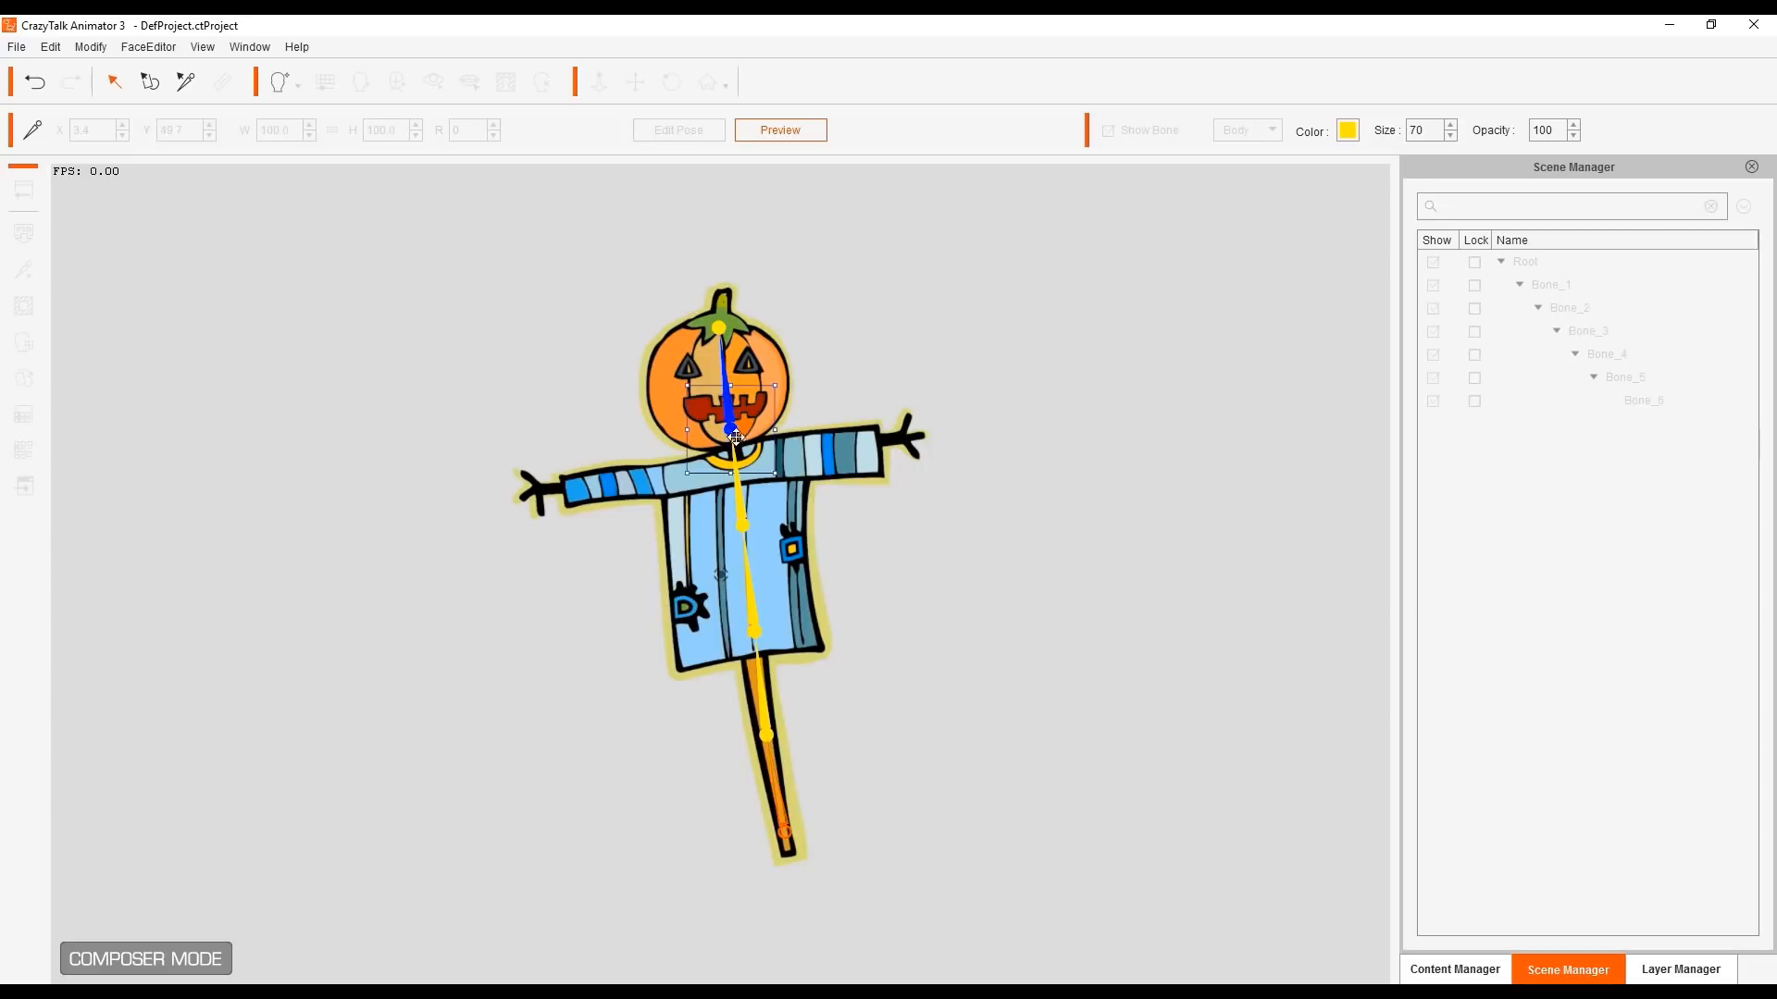
pyautogui.moveTo(731, 433); pyautogui.dragTo(895, 435)
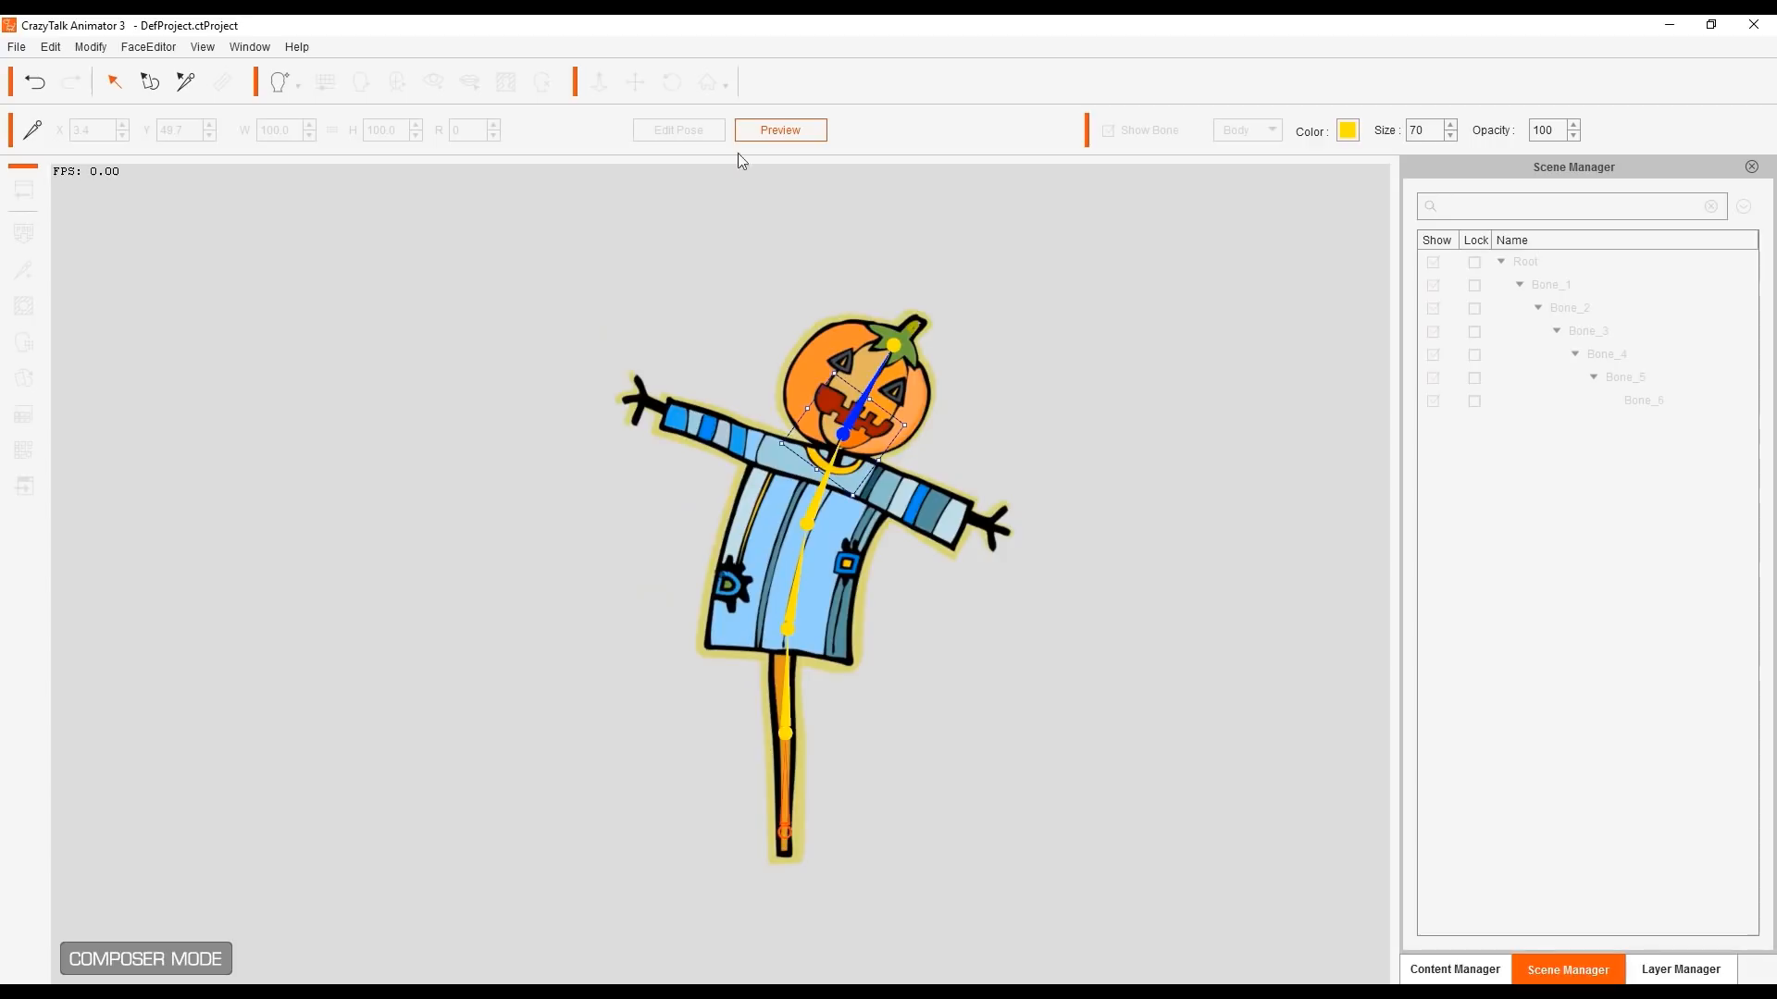
pyautogui.click(780, 131)
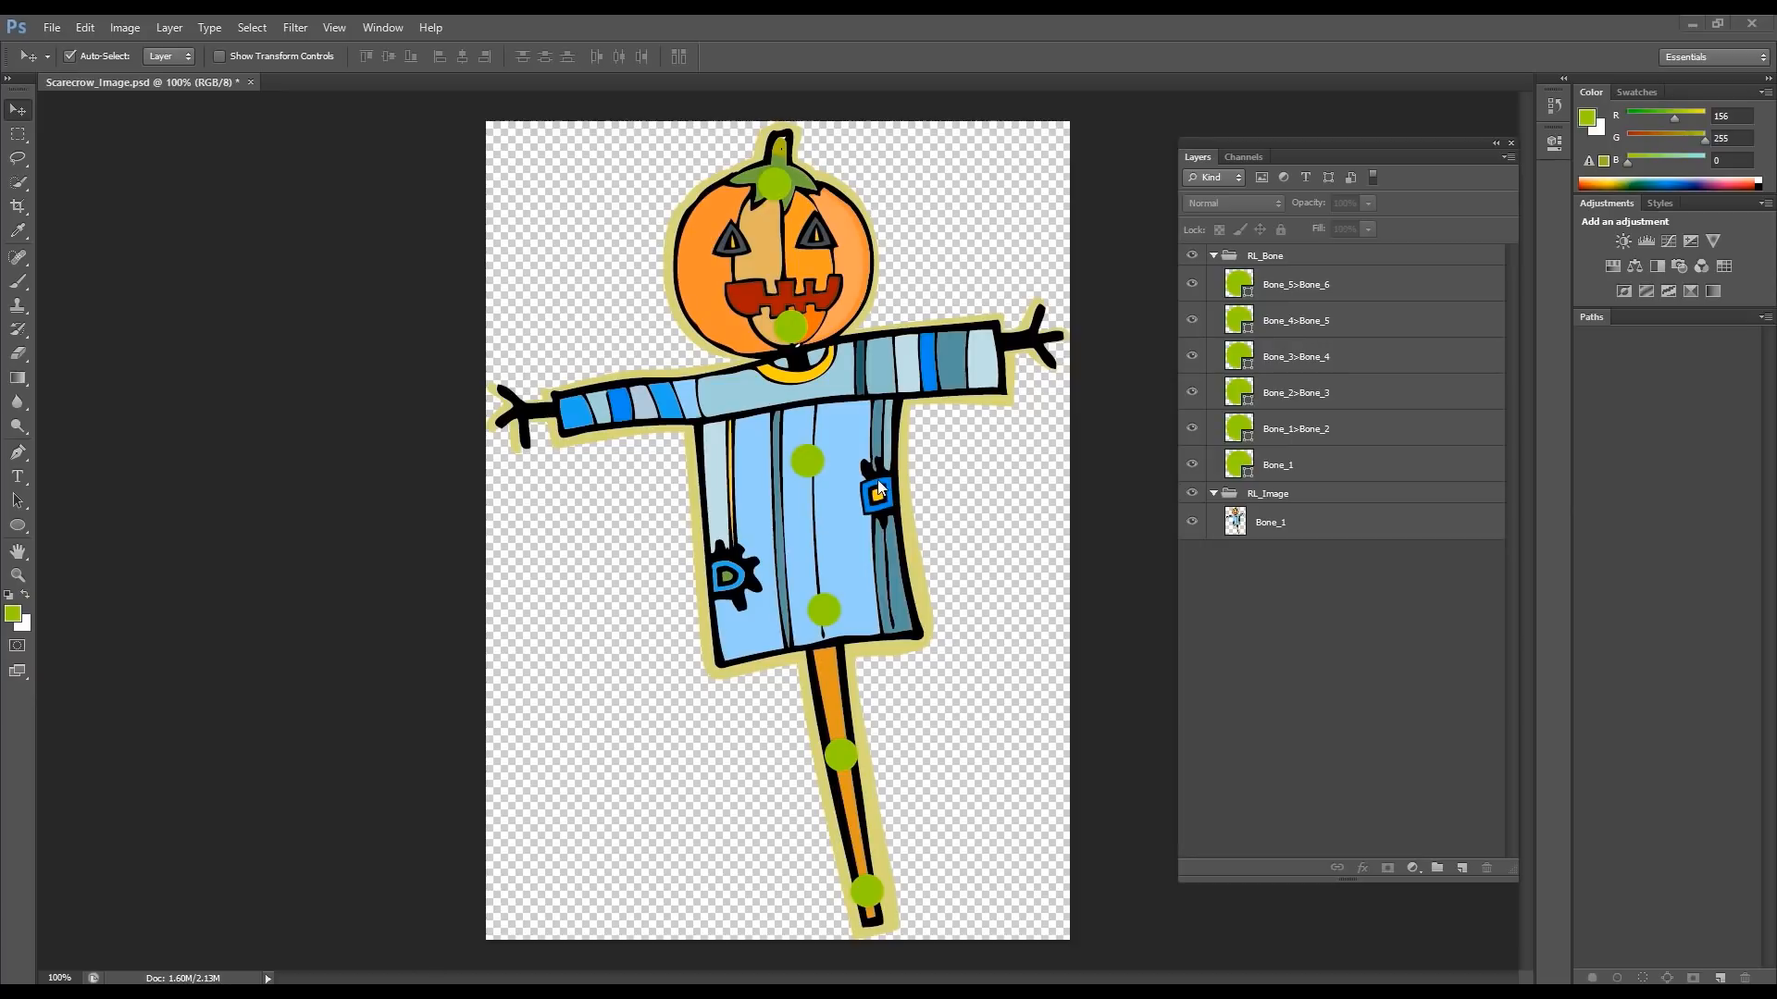
# Step: Duplicate the Bone_5>Bone_6 circle four times and place the copies along the scarecrow's raised arm, from shoulder to hand
pyautogui.click(784, 192)
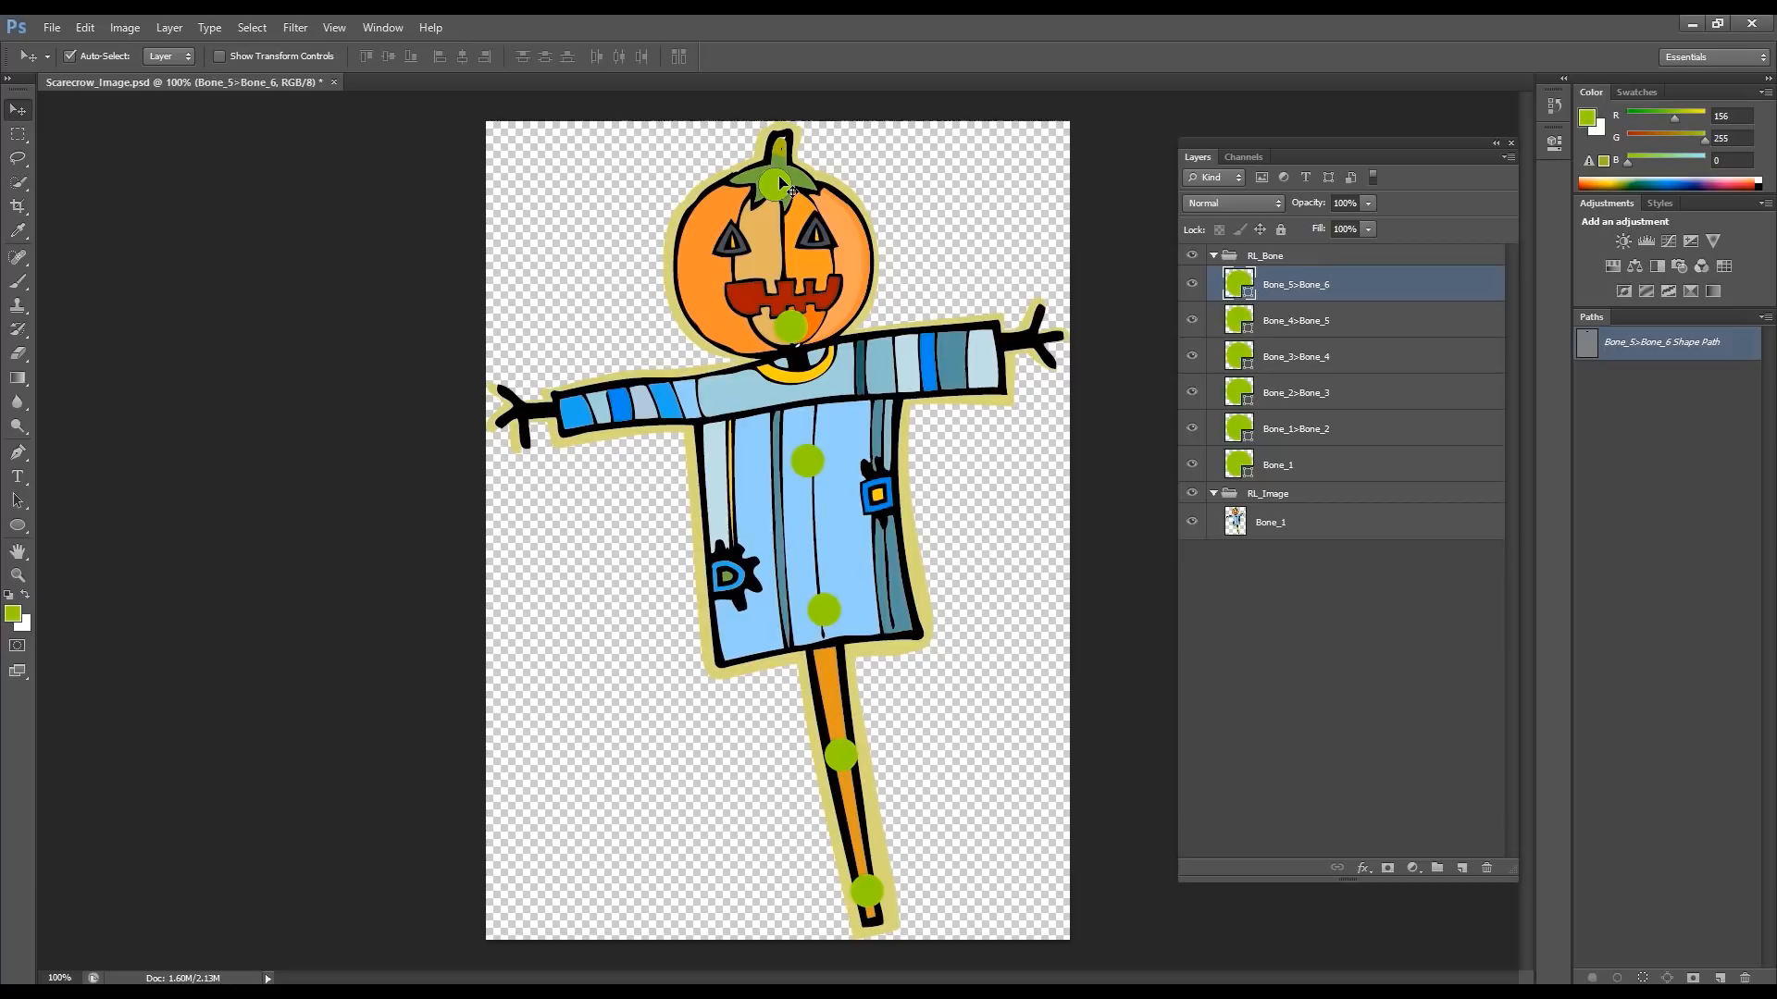
pyautogui.moveTo(784, 192); pyautogui.dragTo(946, 364)
pyautogui.moveTo(975, 352); pyautogui.dragTo(1057, 338)
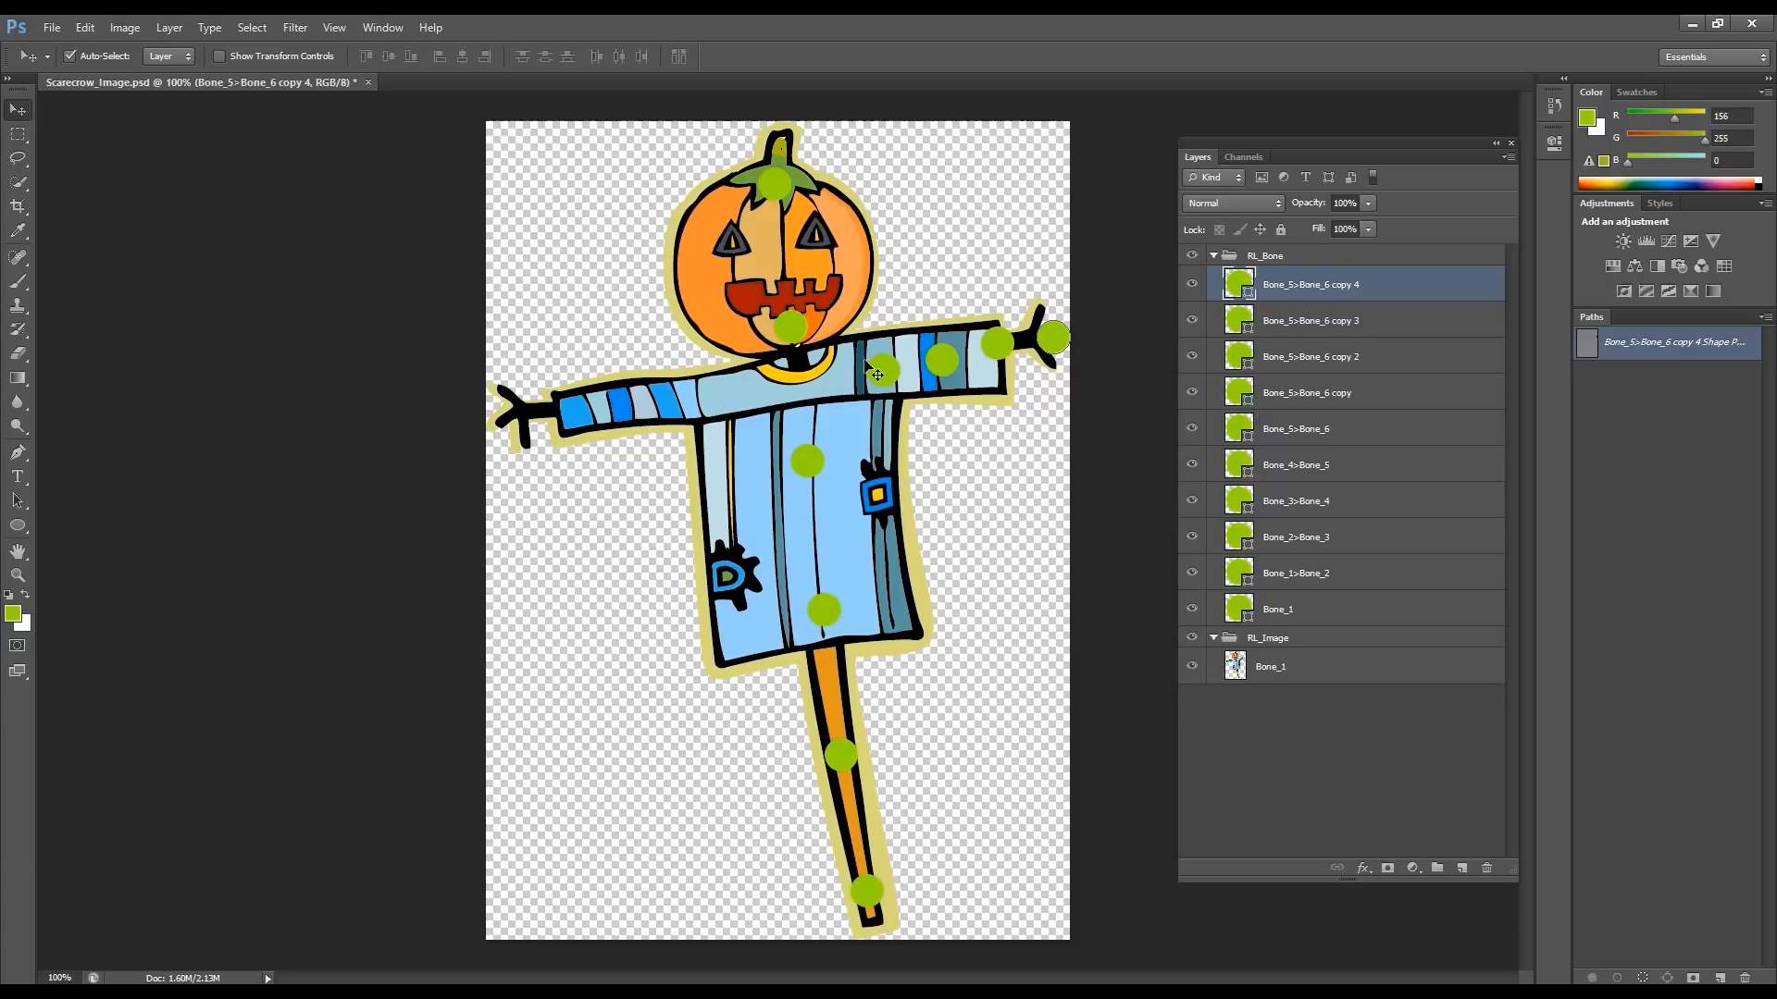
# Step: Rename the Bone_5>Bone_6 copy layer as Bone_7 and copy that name for reuse
pyautogui.click(1292, 392)
pyautogui.doubleClick(1294, 393)
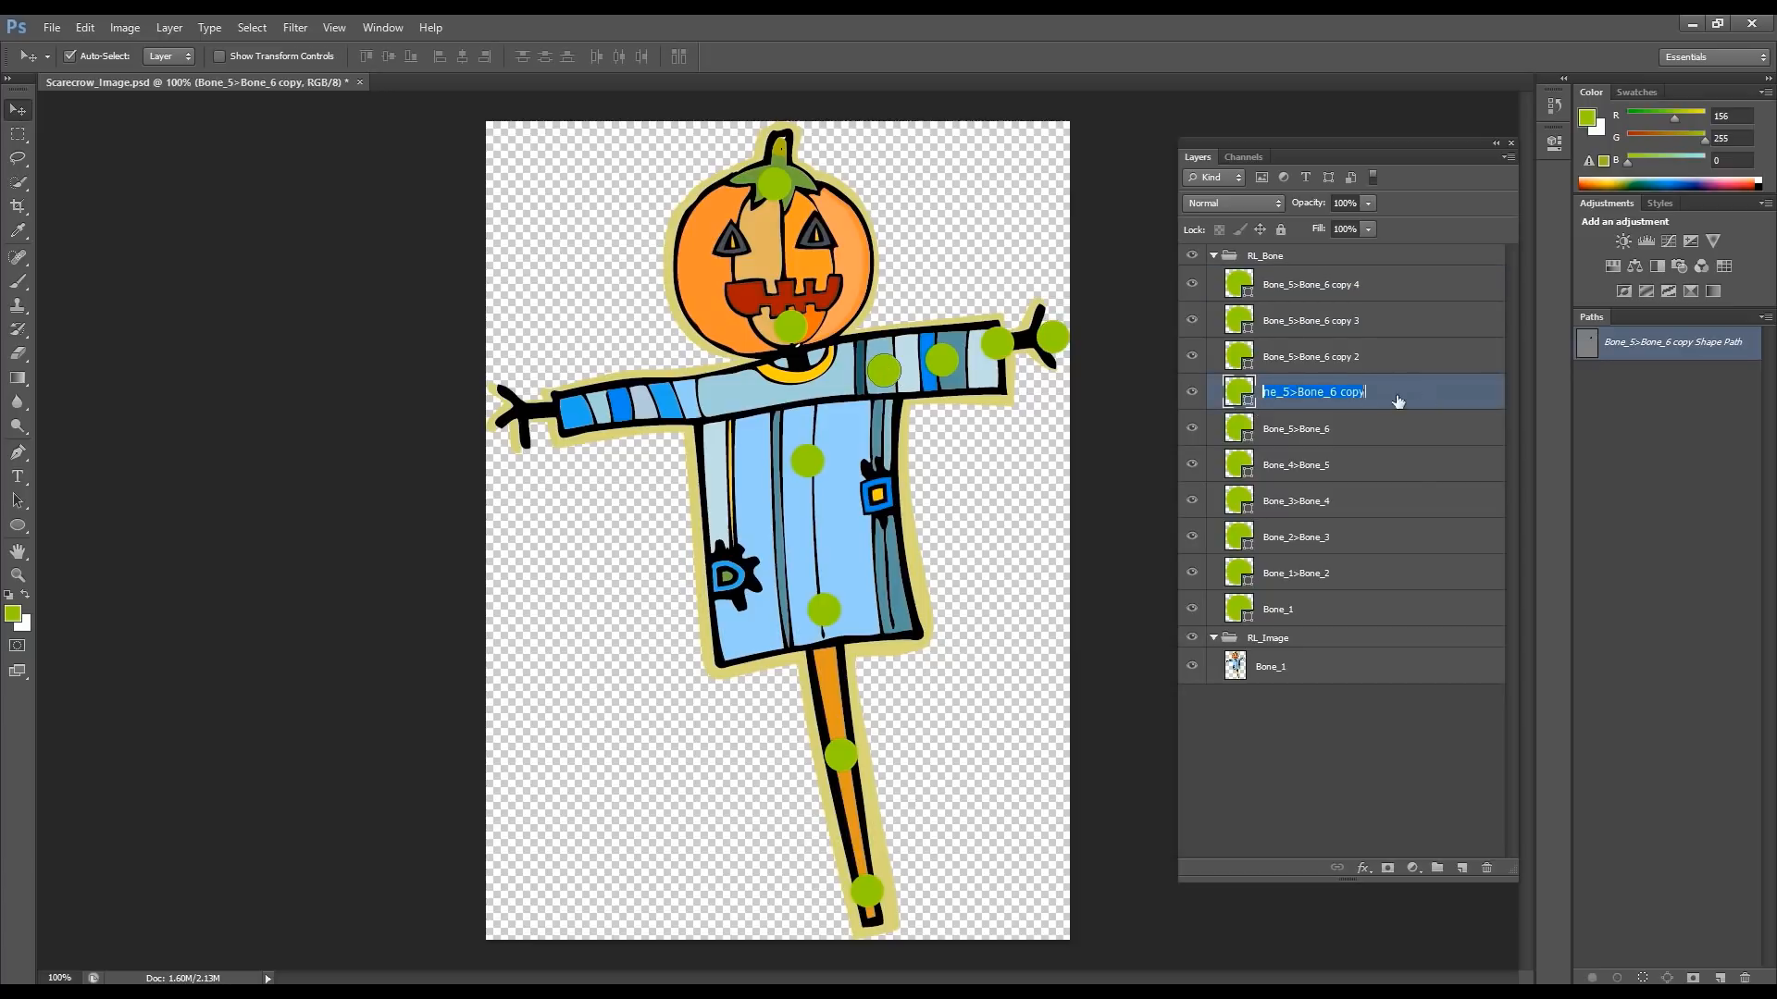
pyautogui.press('Right')
pyautogui.press('BackSpace')
pyautogui.press('BackSpace')
pyautogui.press('BackSpace')
pyautogui.press('BackSpace')
pyautogui.press('BackSpace')
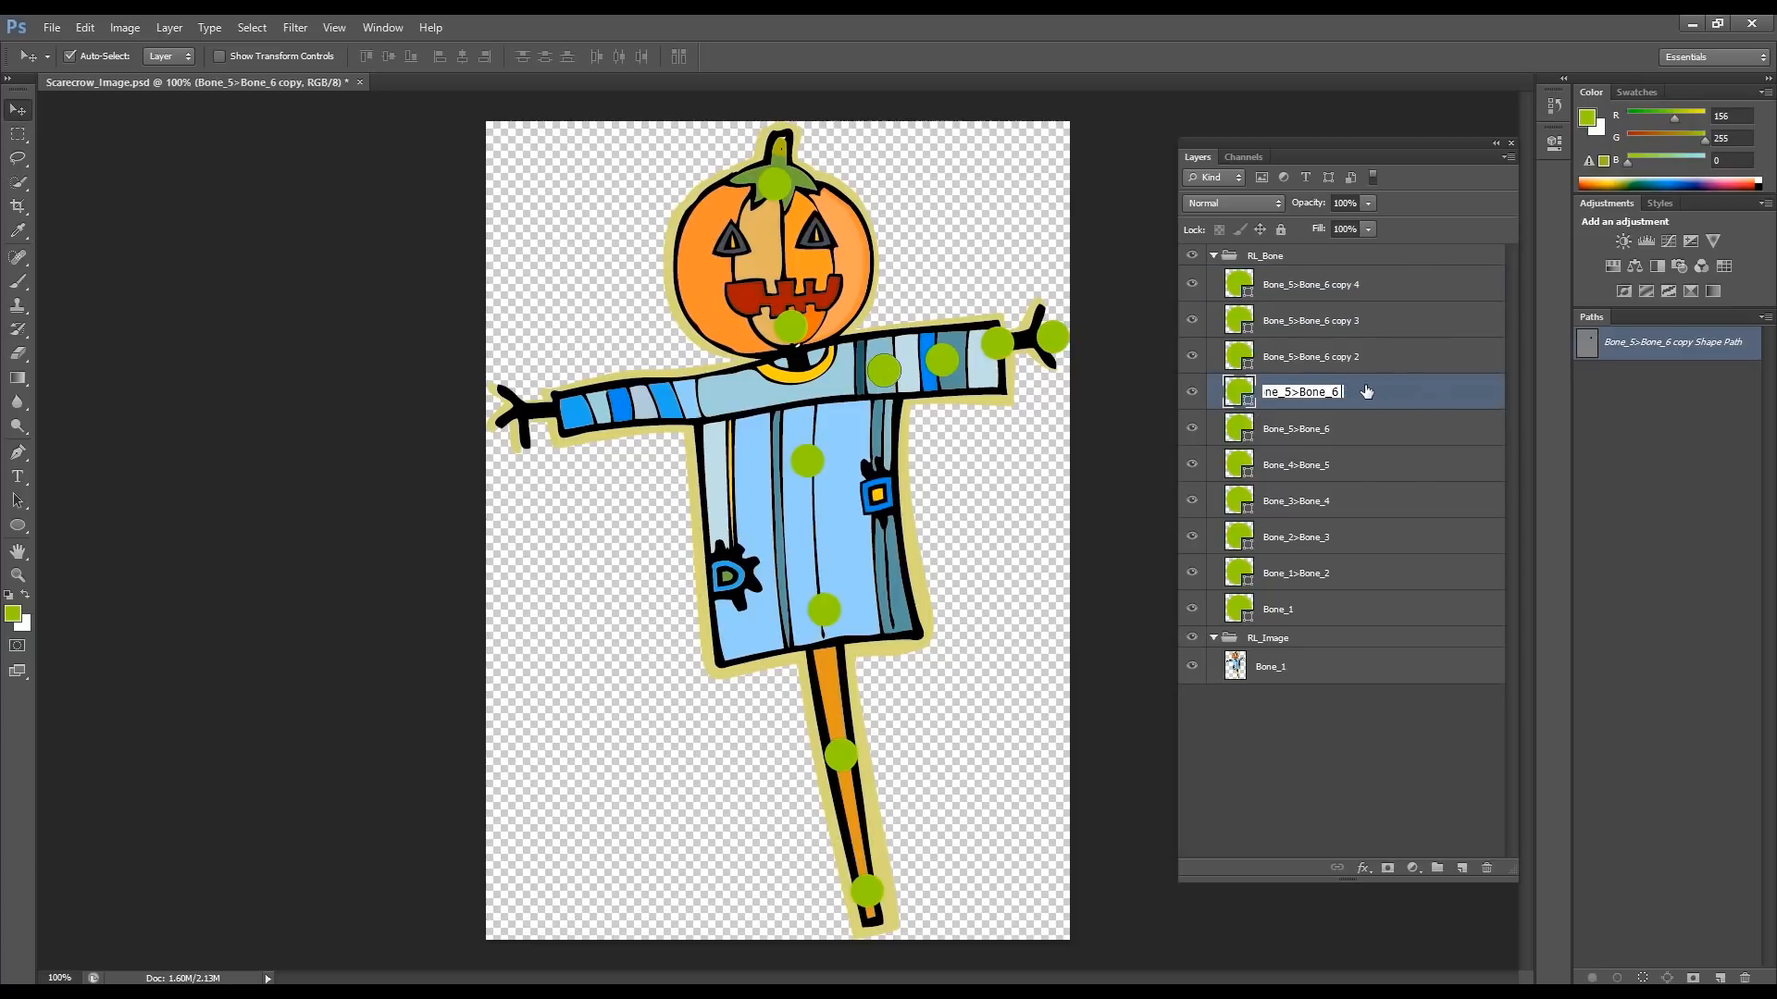
pyautogui.click(1300, 393)
pyautogui.press('BackSpace')
pyautogui.press('BackSpace')
pyautogui.press('BackSpace')
pyautogui.press('BackSpace')
pyautogui.press('BackSpace')
pyautogui.press('BackSpace')
pyautogui.press('BackSpace')
pyautogui.moveTo(1318, 395); pyautogui.dragTo(1209, 404)
pyautogui.hotkey('ctrl', 'c')
pyautogui.click(1359, 417)
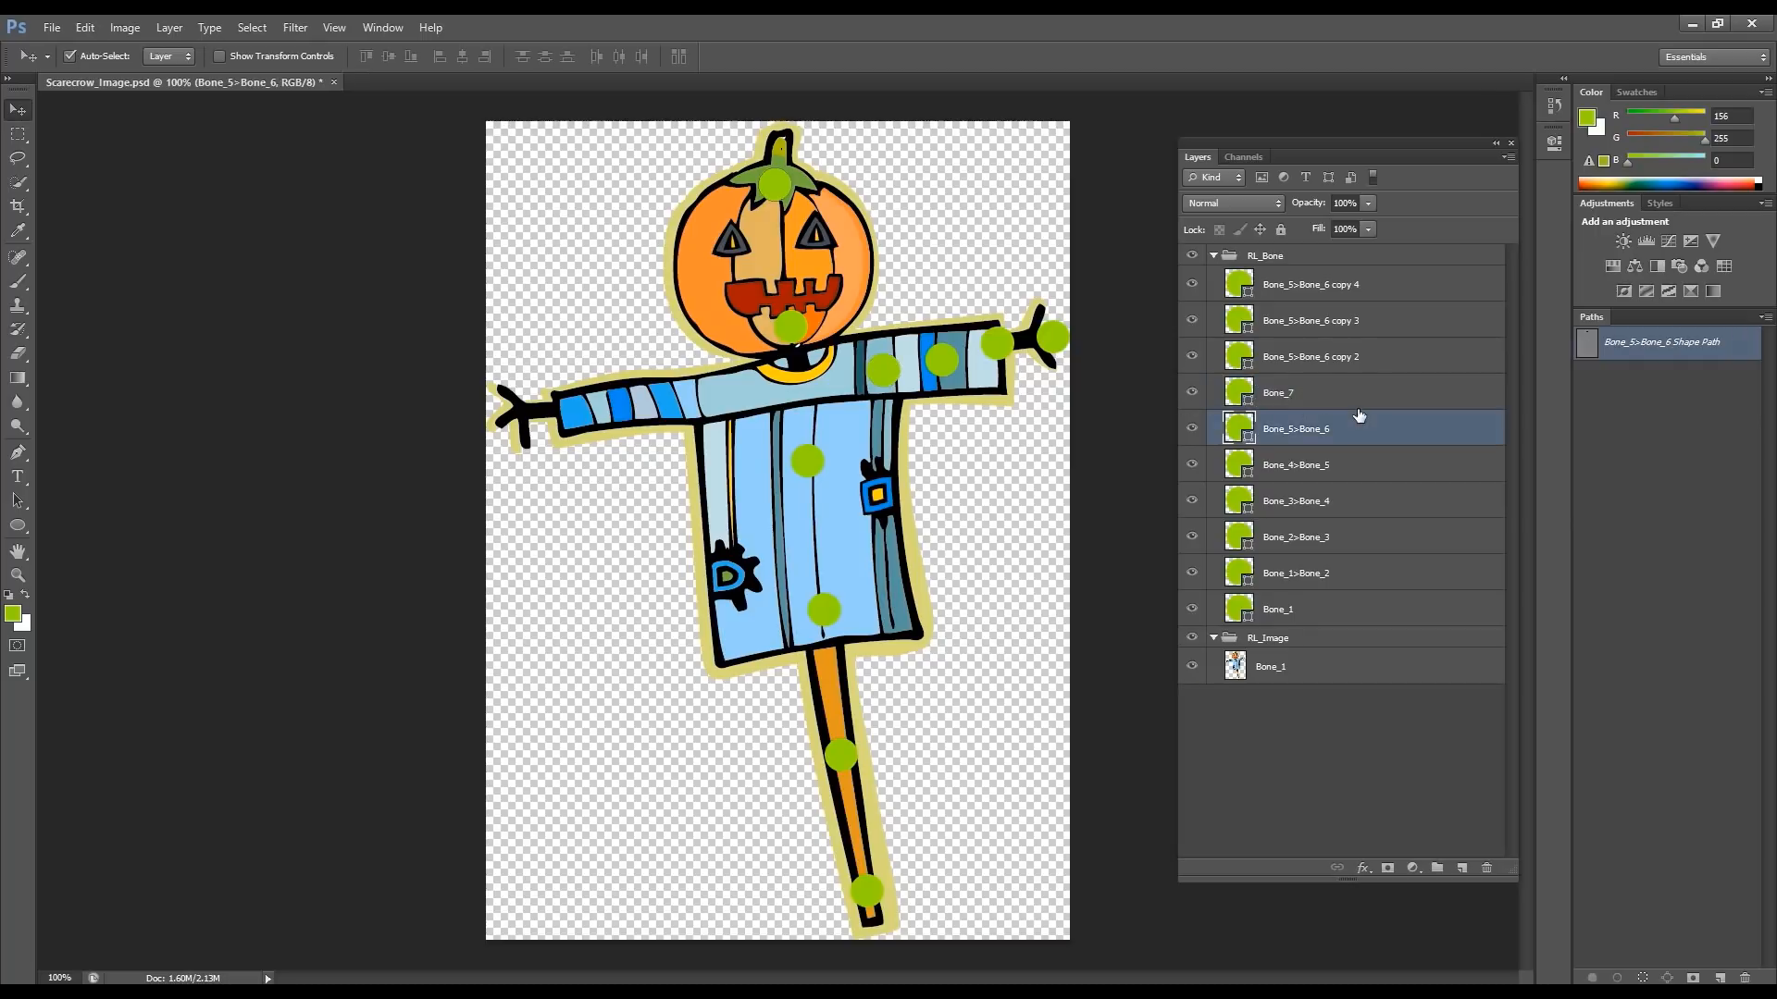
# Step: Rename the Bone_5>Bone_6 copy 2 layer as Bone_8
pyautogui.doubleClick(1320, 358)
pyautogui.hotkey('ctrl', 'v')
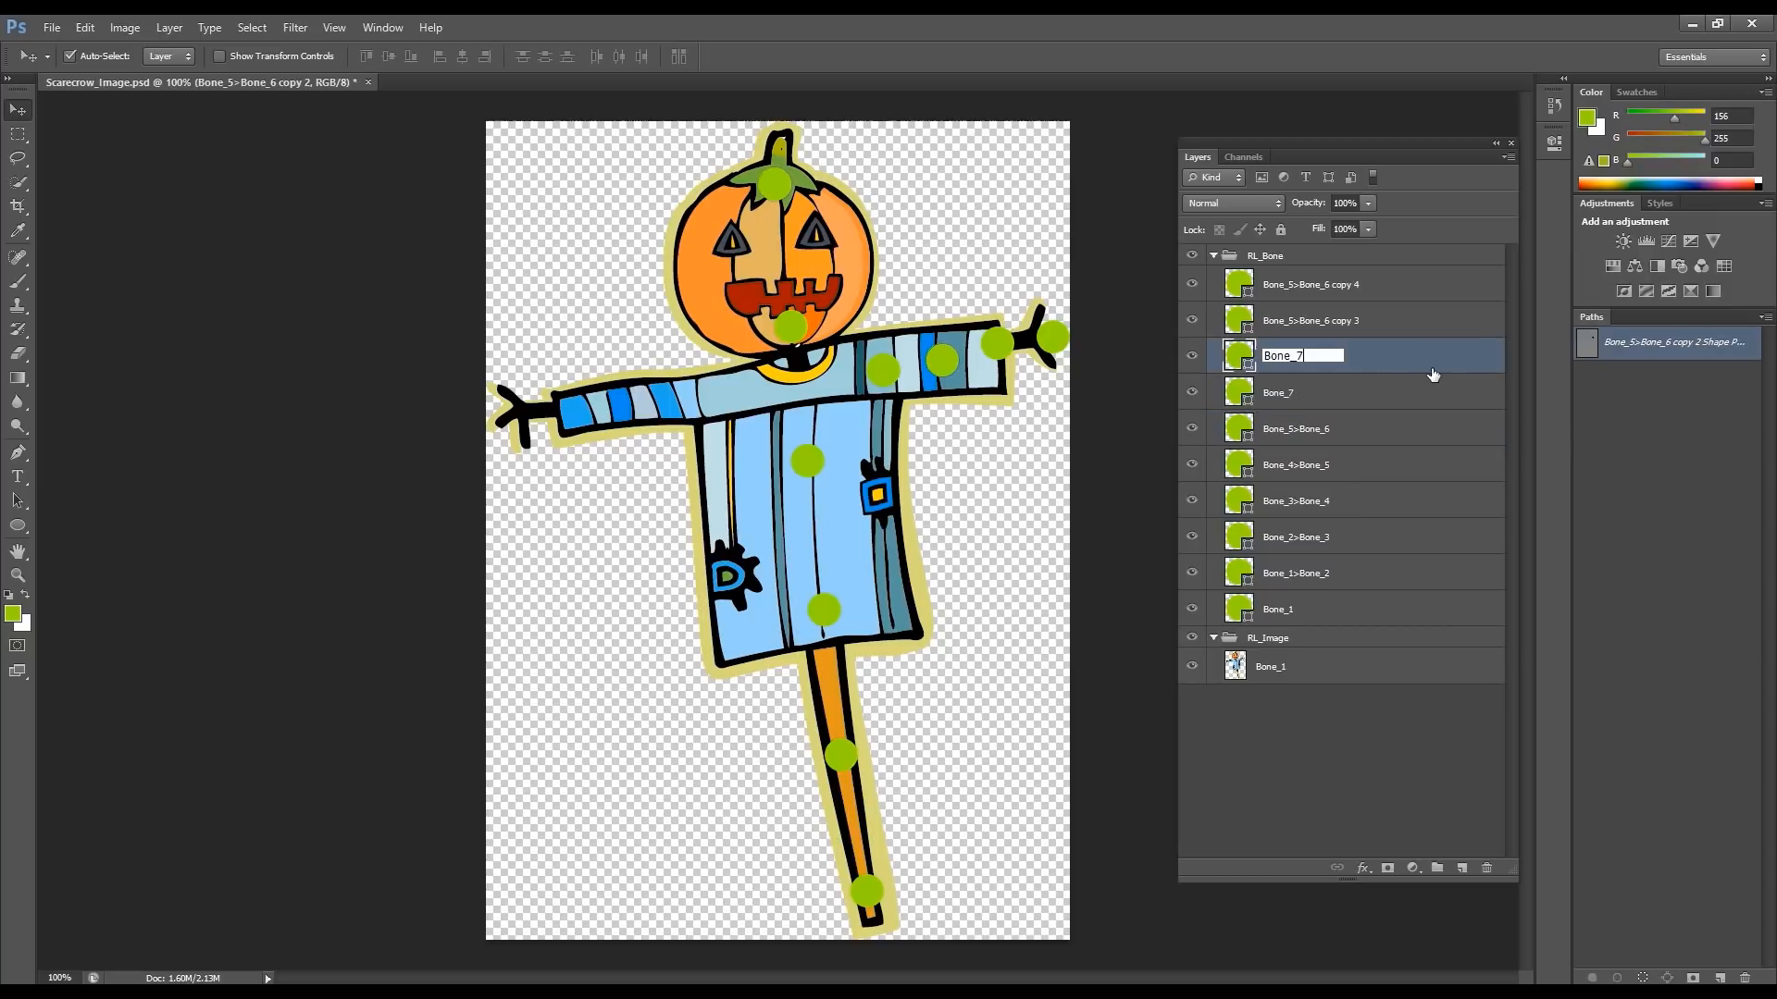
pyautogui.write('8')
pyautogui.press('Return')
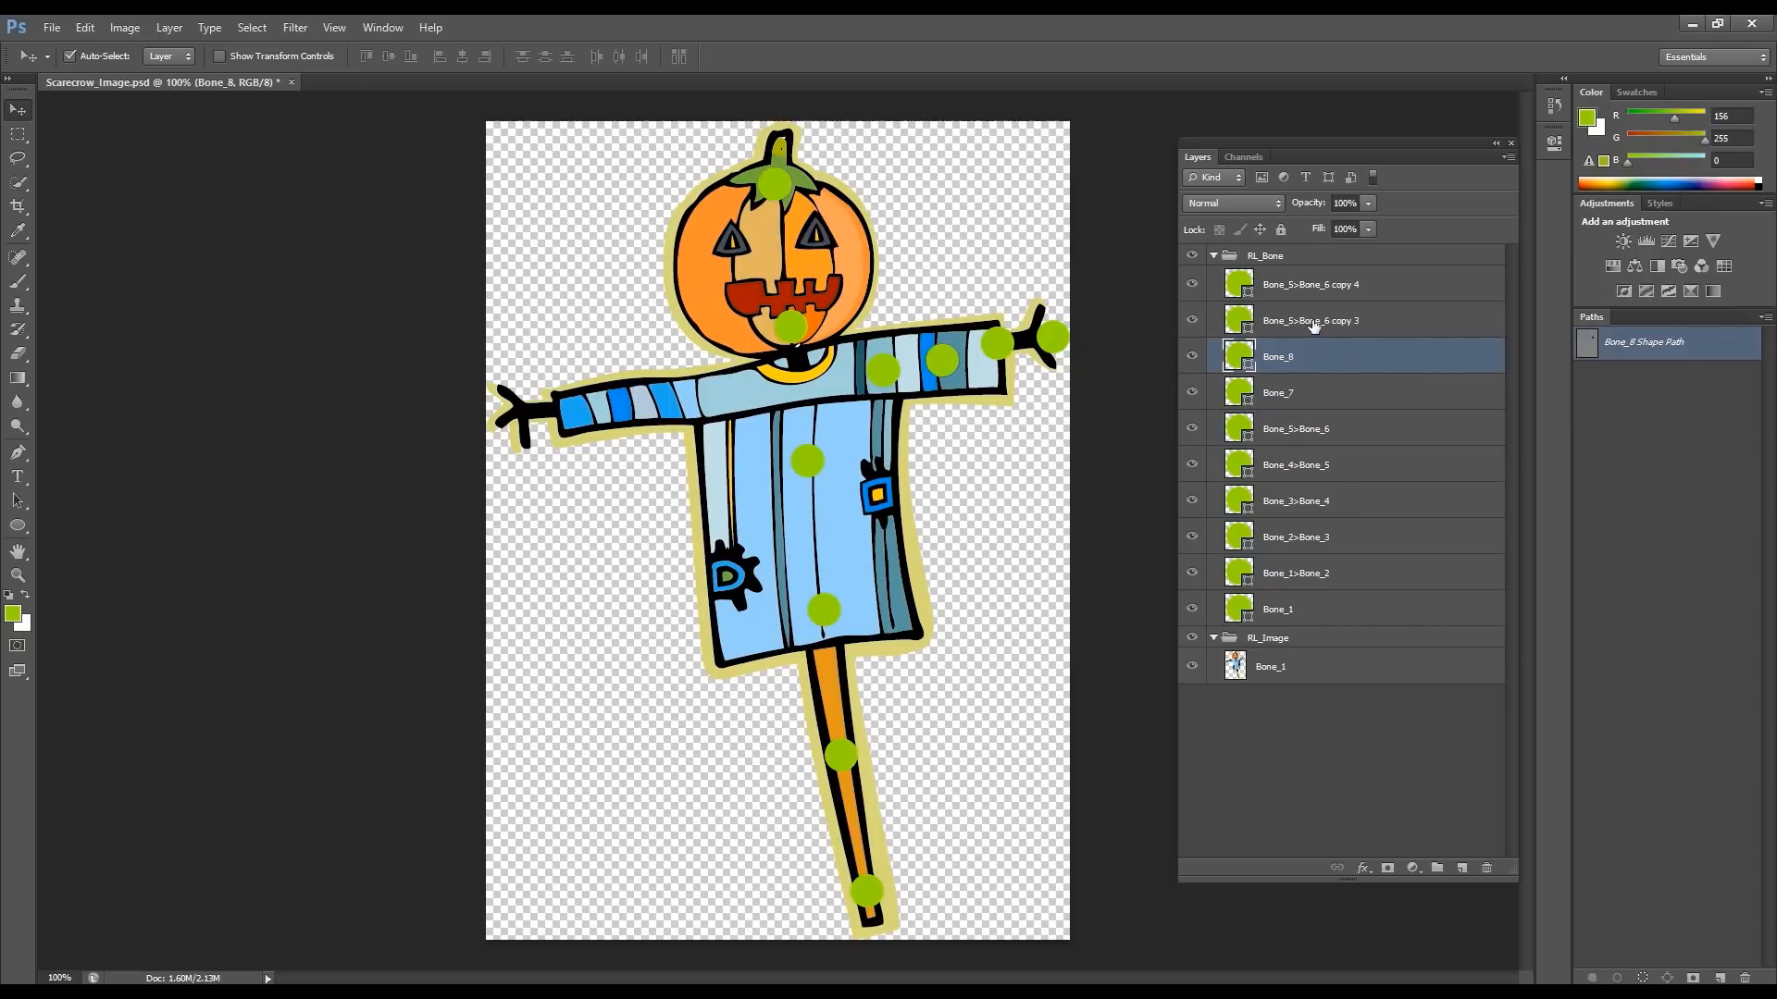
# Step: Rename the Bone_5>Bone_6 copy 3 layer as Bone_9 and the copy 4 layer as Bone_10
pyautogui.doubleClick(1313, 321)
pyautogui.hotkey('ctrl', 'v')
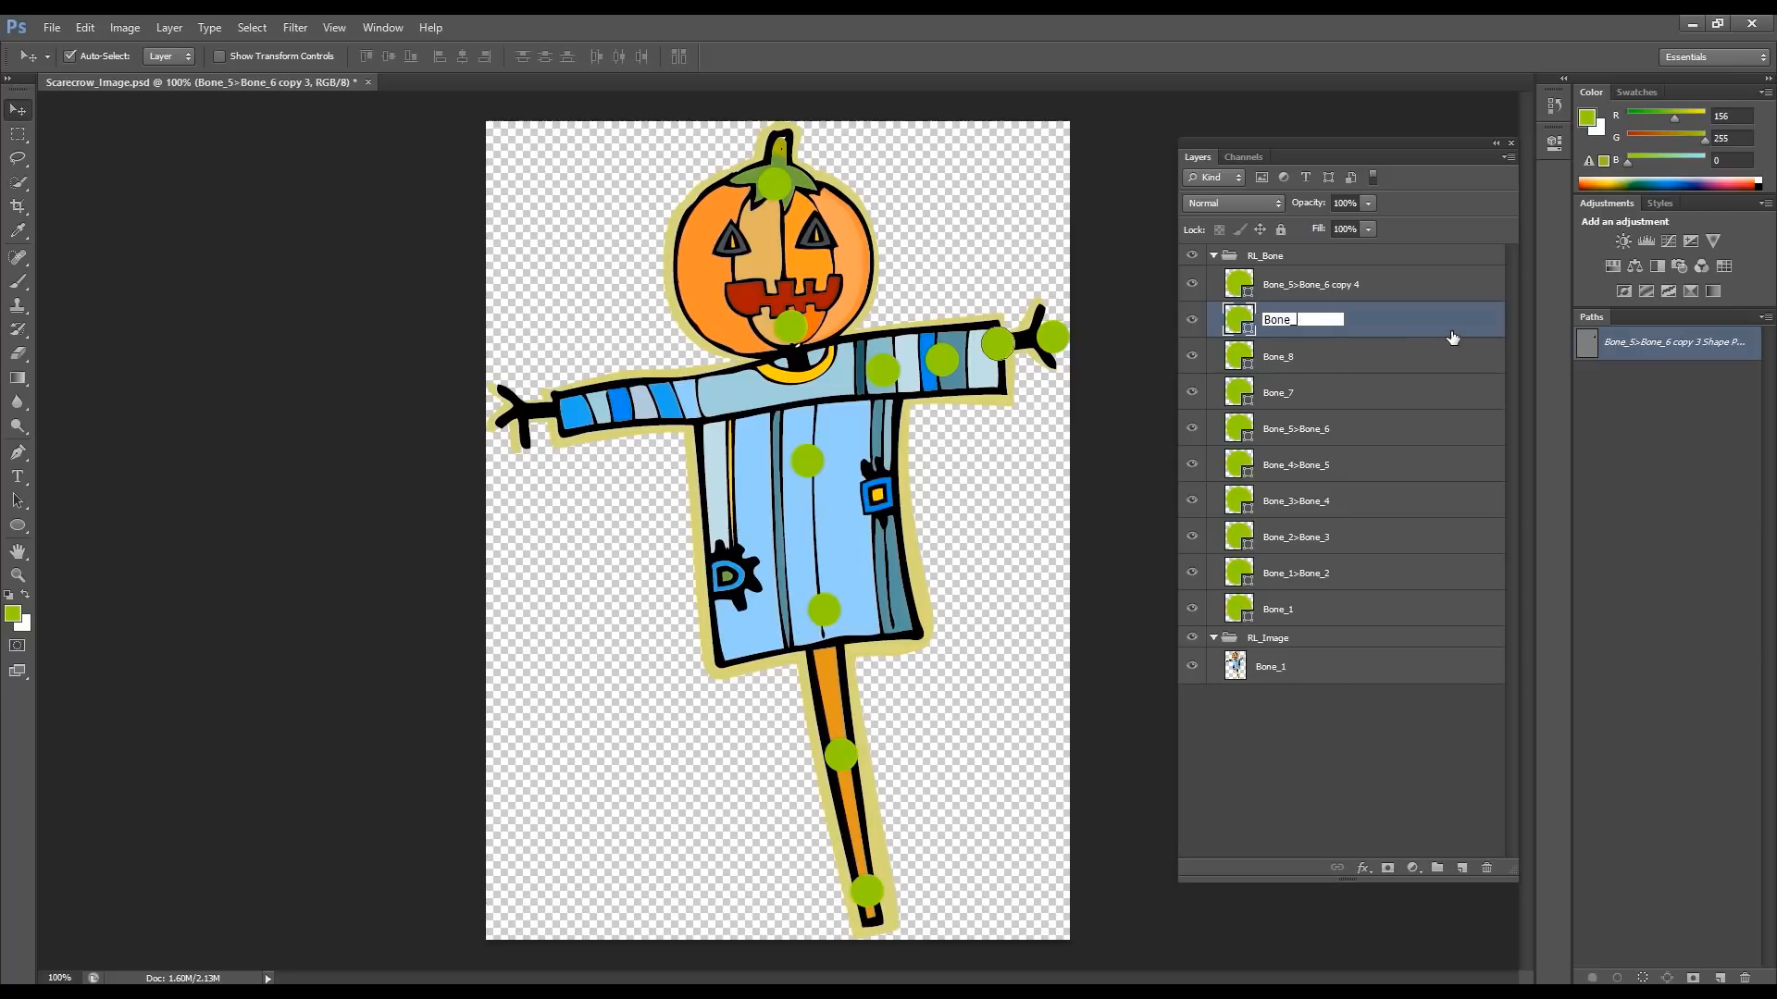
pyautogui.press('Return')
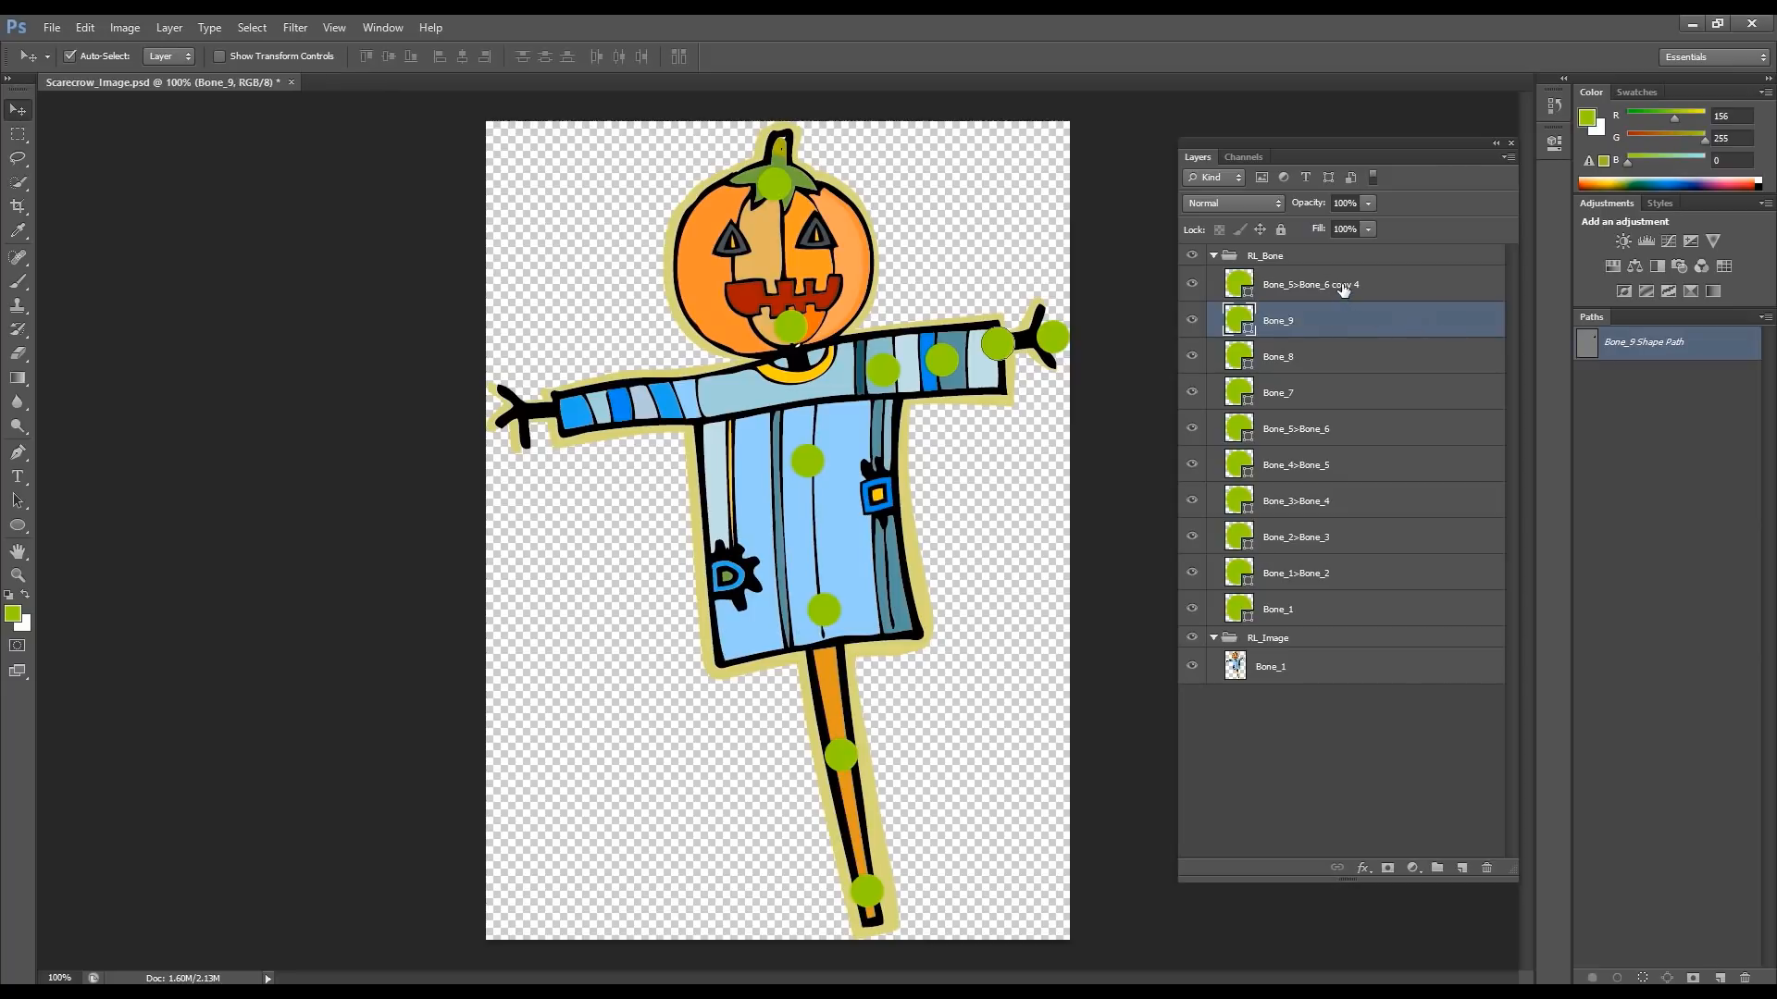
pyautogui.doubleClick(1342, 290)
pyautogui.hotkey('ctrl', 'v')
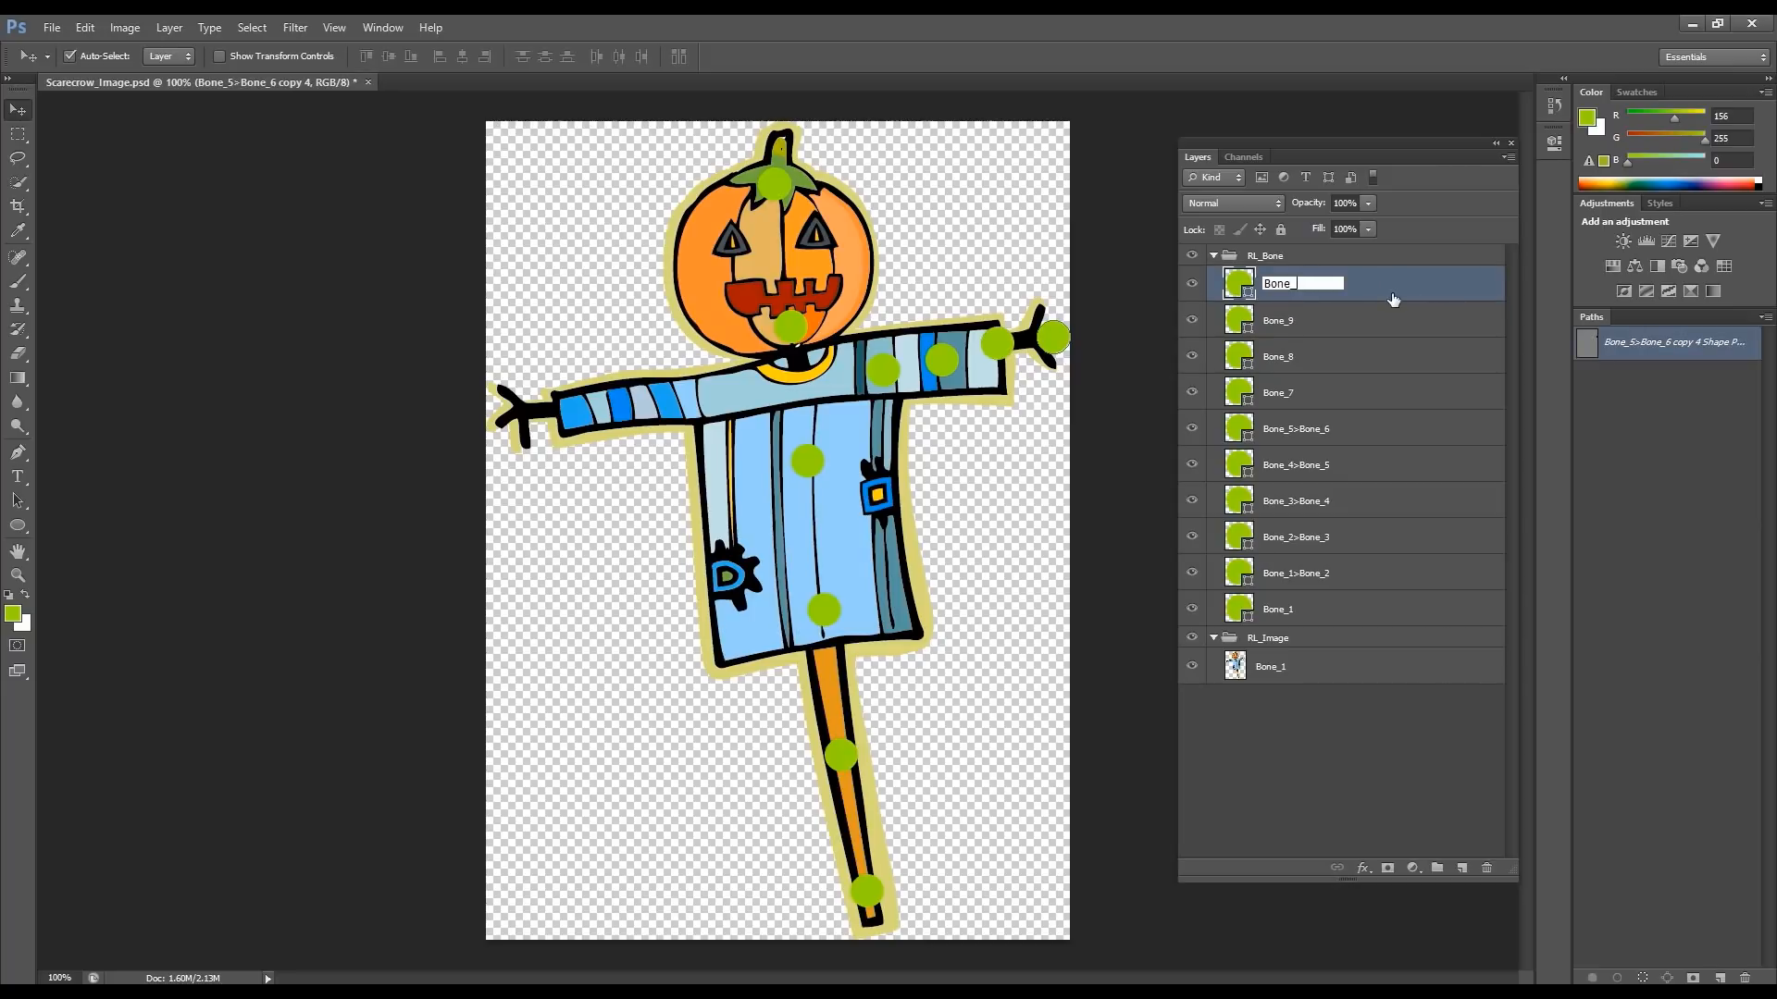
pyautogui.press('Return')
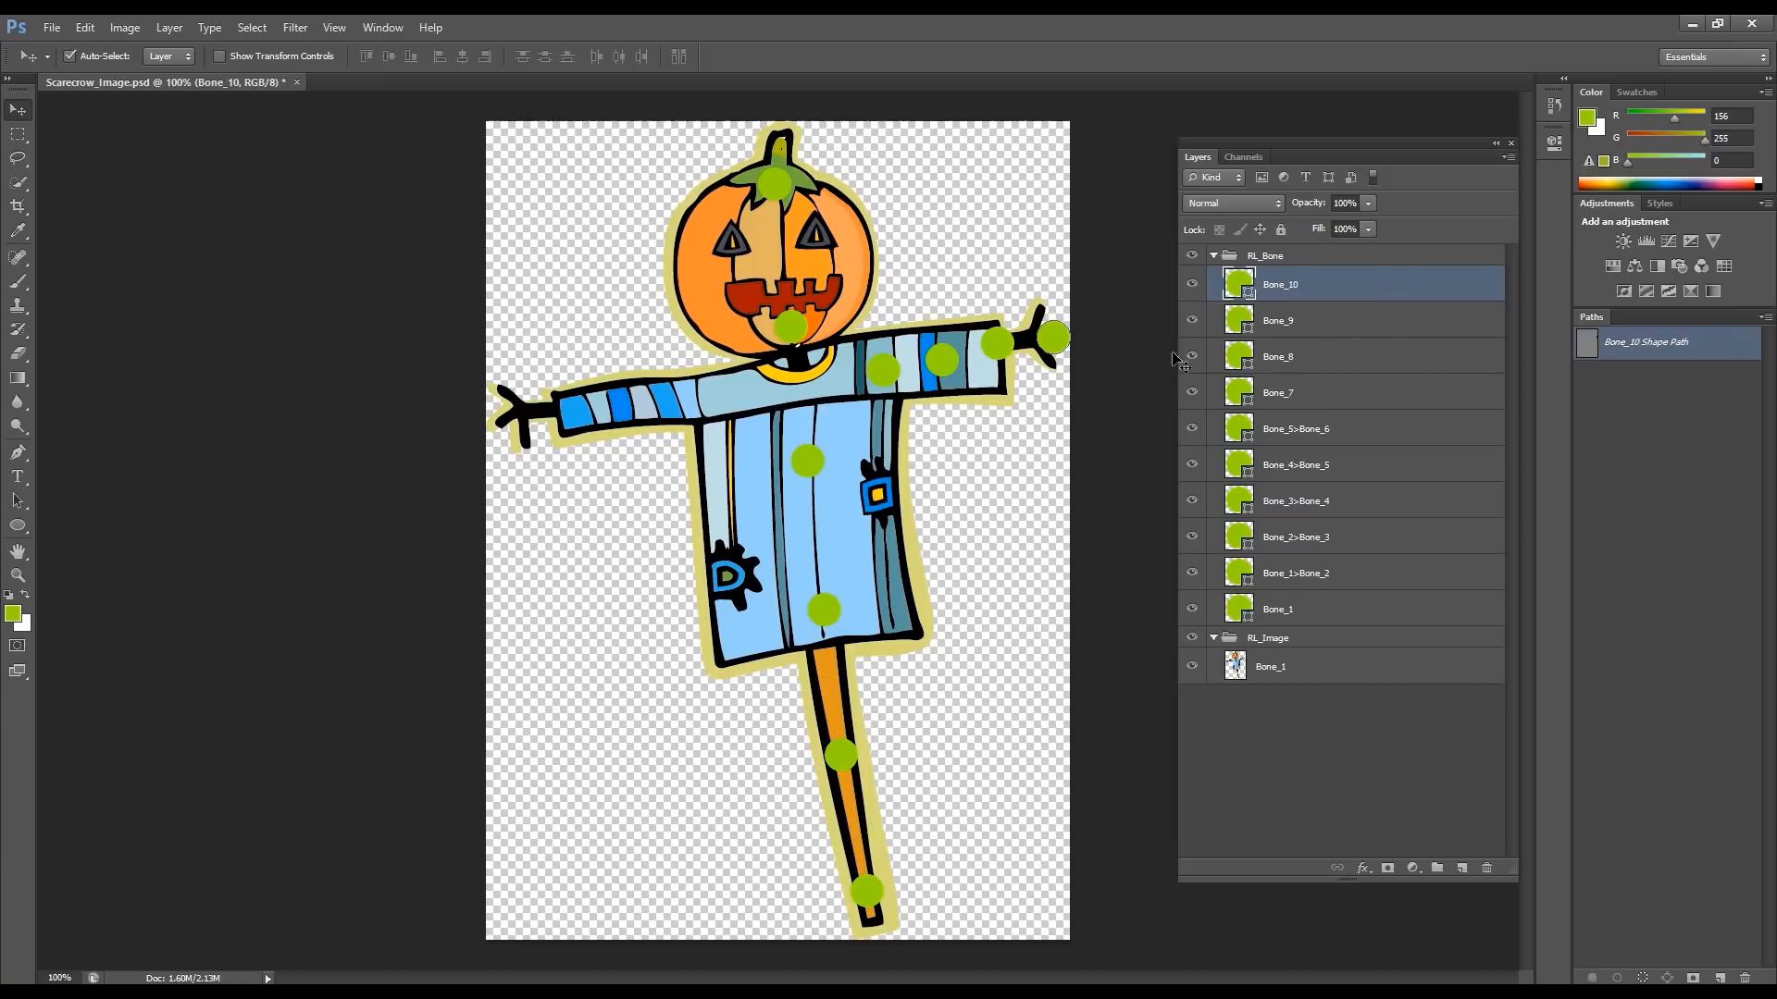
# Step: Identify the chest and shoulder bone circles and parent Bone_7 to Bone_4 by renaming its layer as Bone_4>Bone_7
pyautogui.click(810, 460)
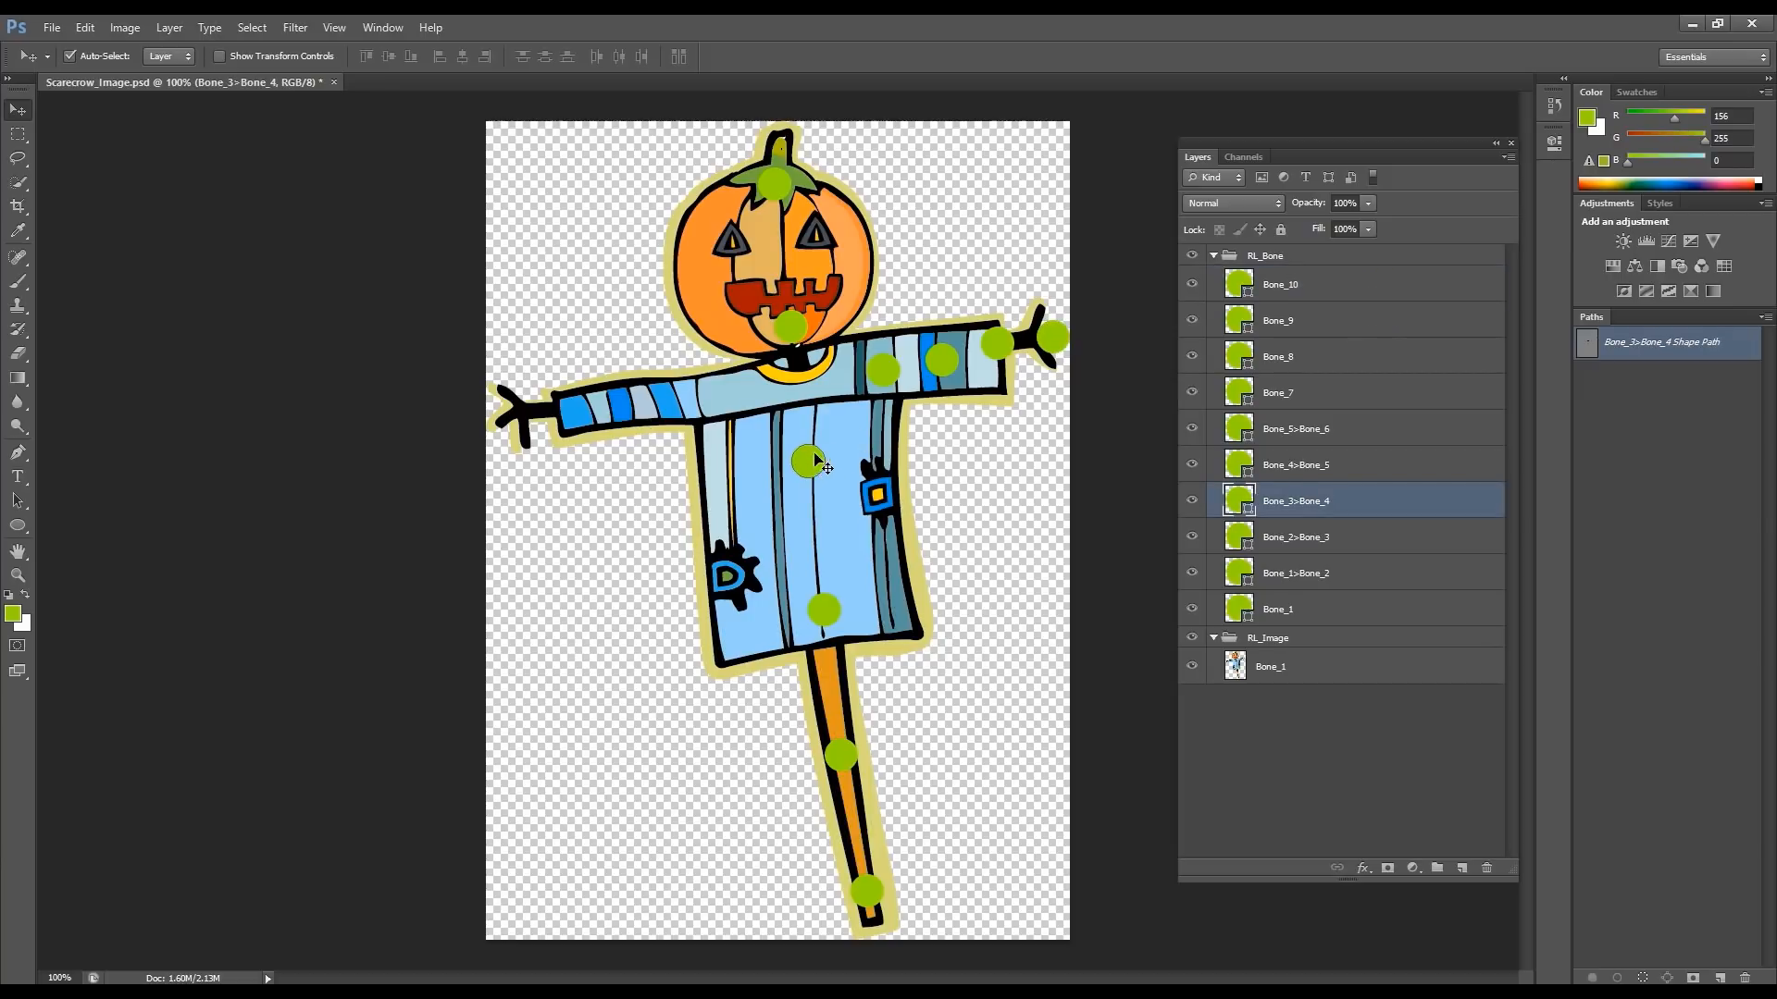
pyautogui.click(890, 370)
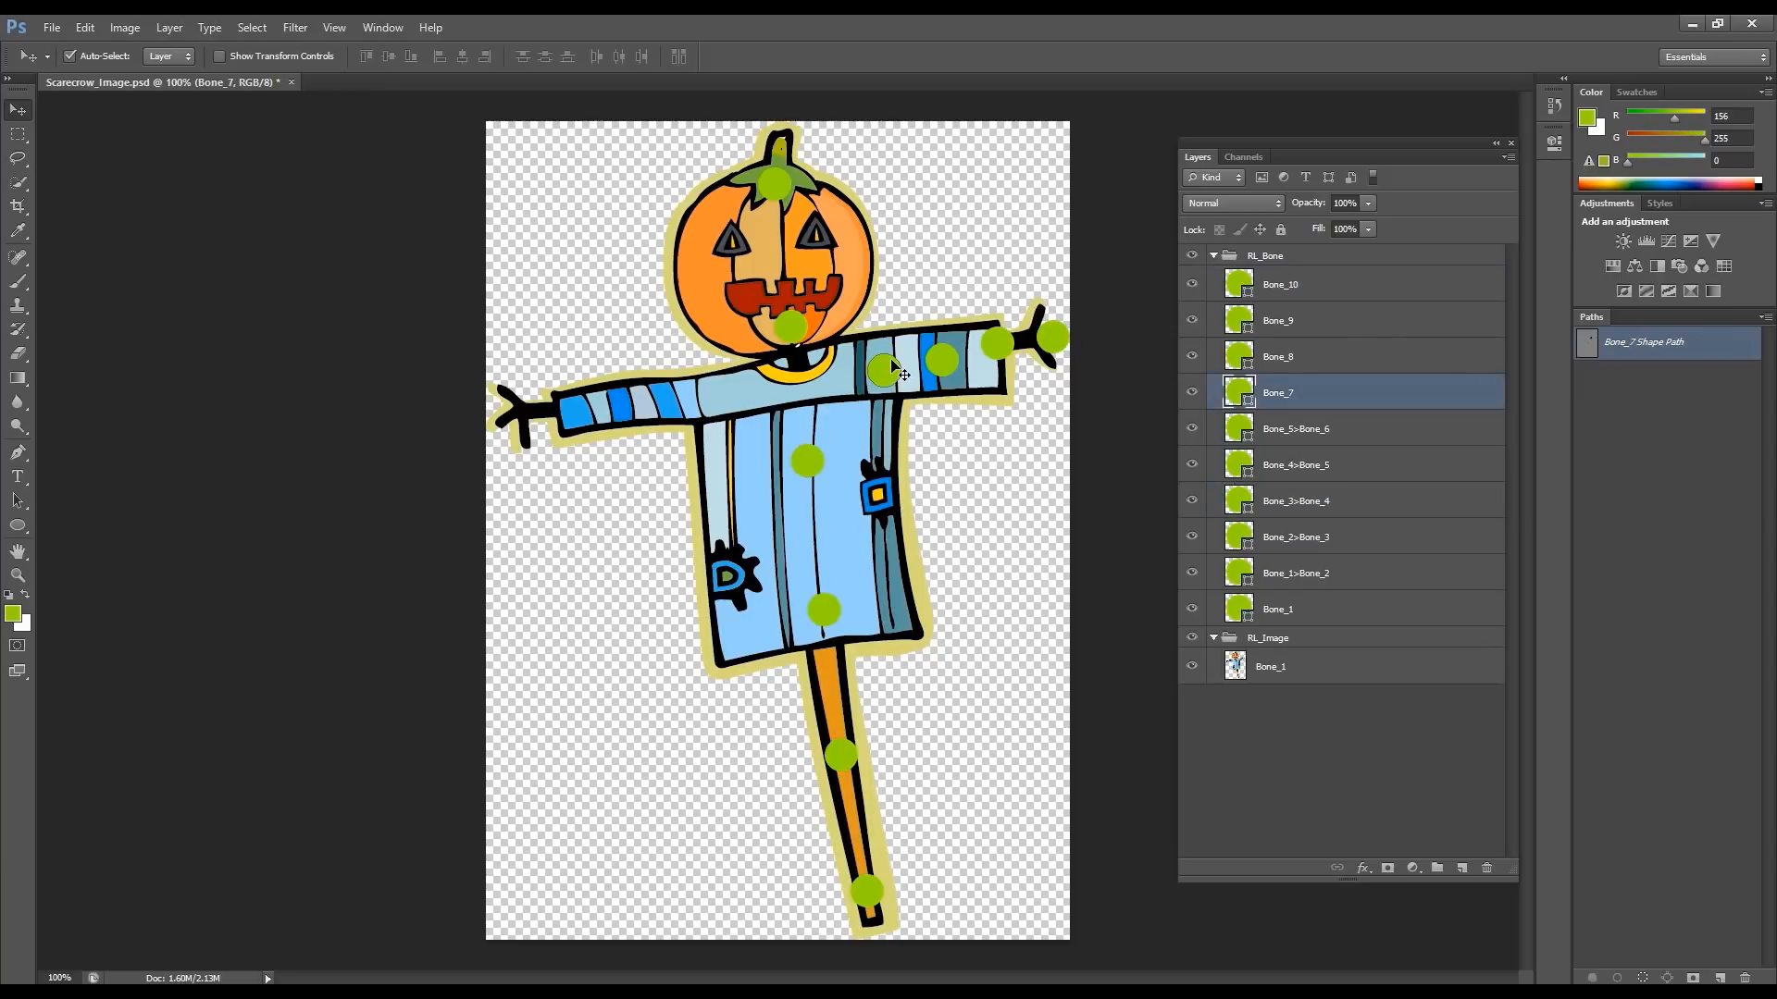
pyautogui.click(819, 449)
pyautogui.doubleClick(1273, 393)
pyautogui.write('Bone_7')
pyautogui.press('BackSpace')
pyautogui.write('4>Bone_')
pyautogui.press('Return')
# Step: Parent Bone_8 to Bone_7 by renaming its layer as Bone_7>Bone_8
pyautogui.doubleClick(1281, 360)
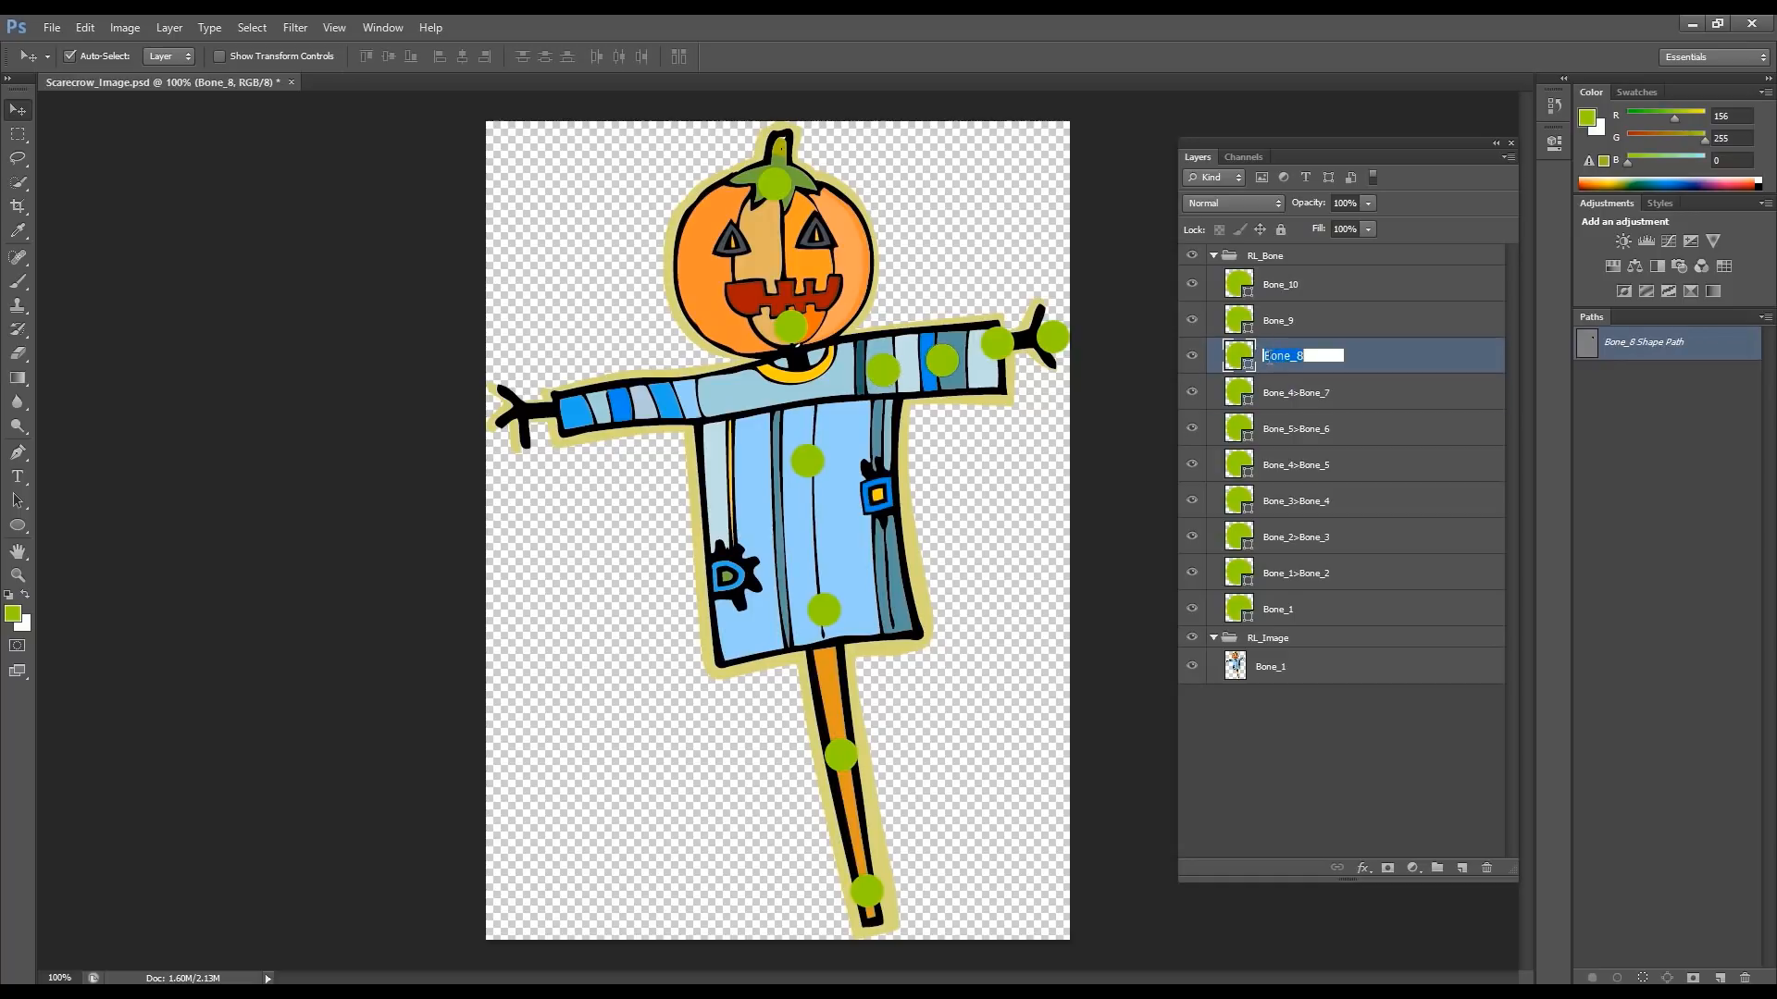
pyautogui.click(1265, 355)
pyautogui.write('Bone_7>')
pyautogui.press('Return')
# Step: Rename the Bone_9 layer as Bone_8>Bone_9 to attach it to Bone_8
pyautogui.doubleClick(1282, 321)
pyautogui.click(1265, 319)
pyautogui.write('Bone_7')
pyautogui.press('BackSpace')
pyautogui.write('8')
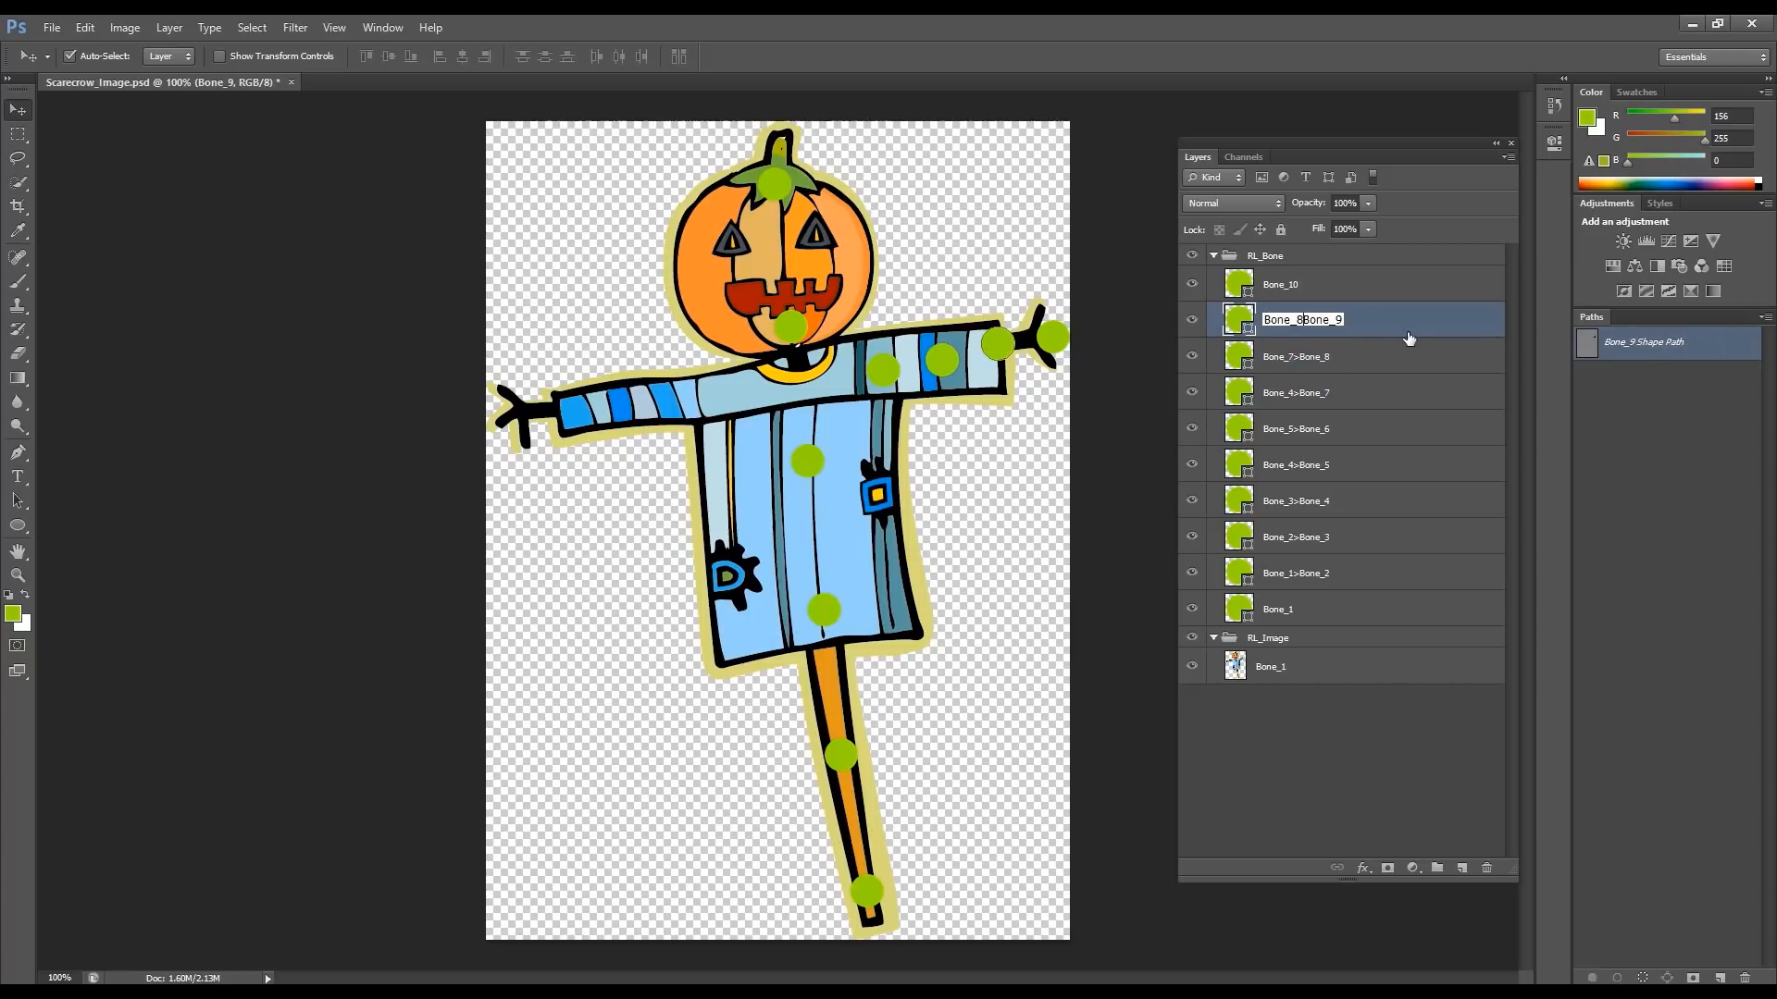
pyautogui.write('>')
pyautogui.press('Return')
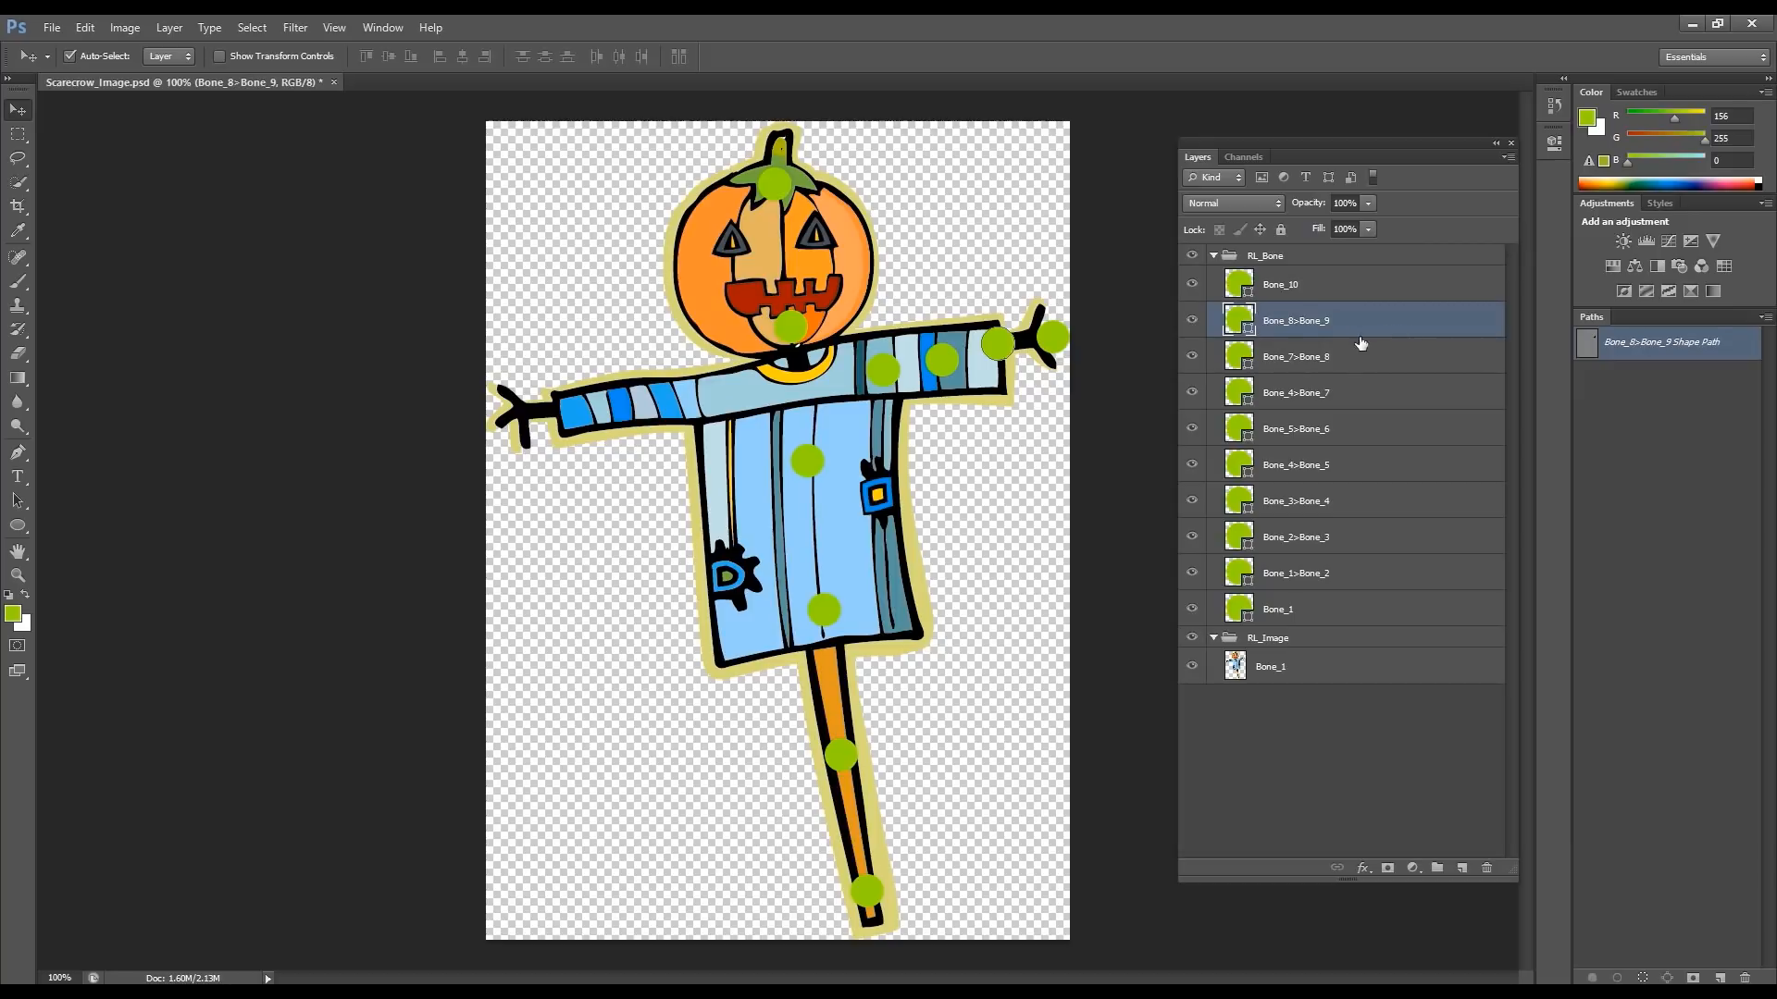
# Step: Rename the Bone_10 layer as Bone_9>Bone_10 to finish the arm bone chain
pyautogui.doubleClick(1278, 286)
pyautogui.click(1265, 283)
pyautogui.write('Bone_7')
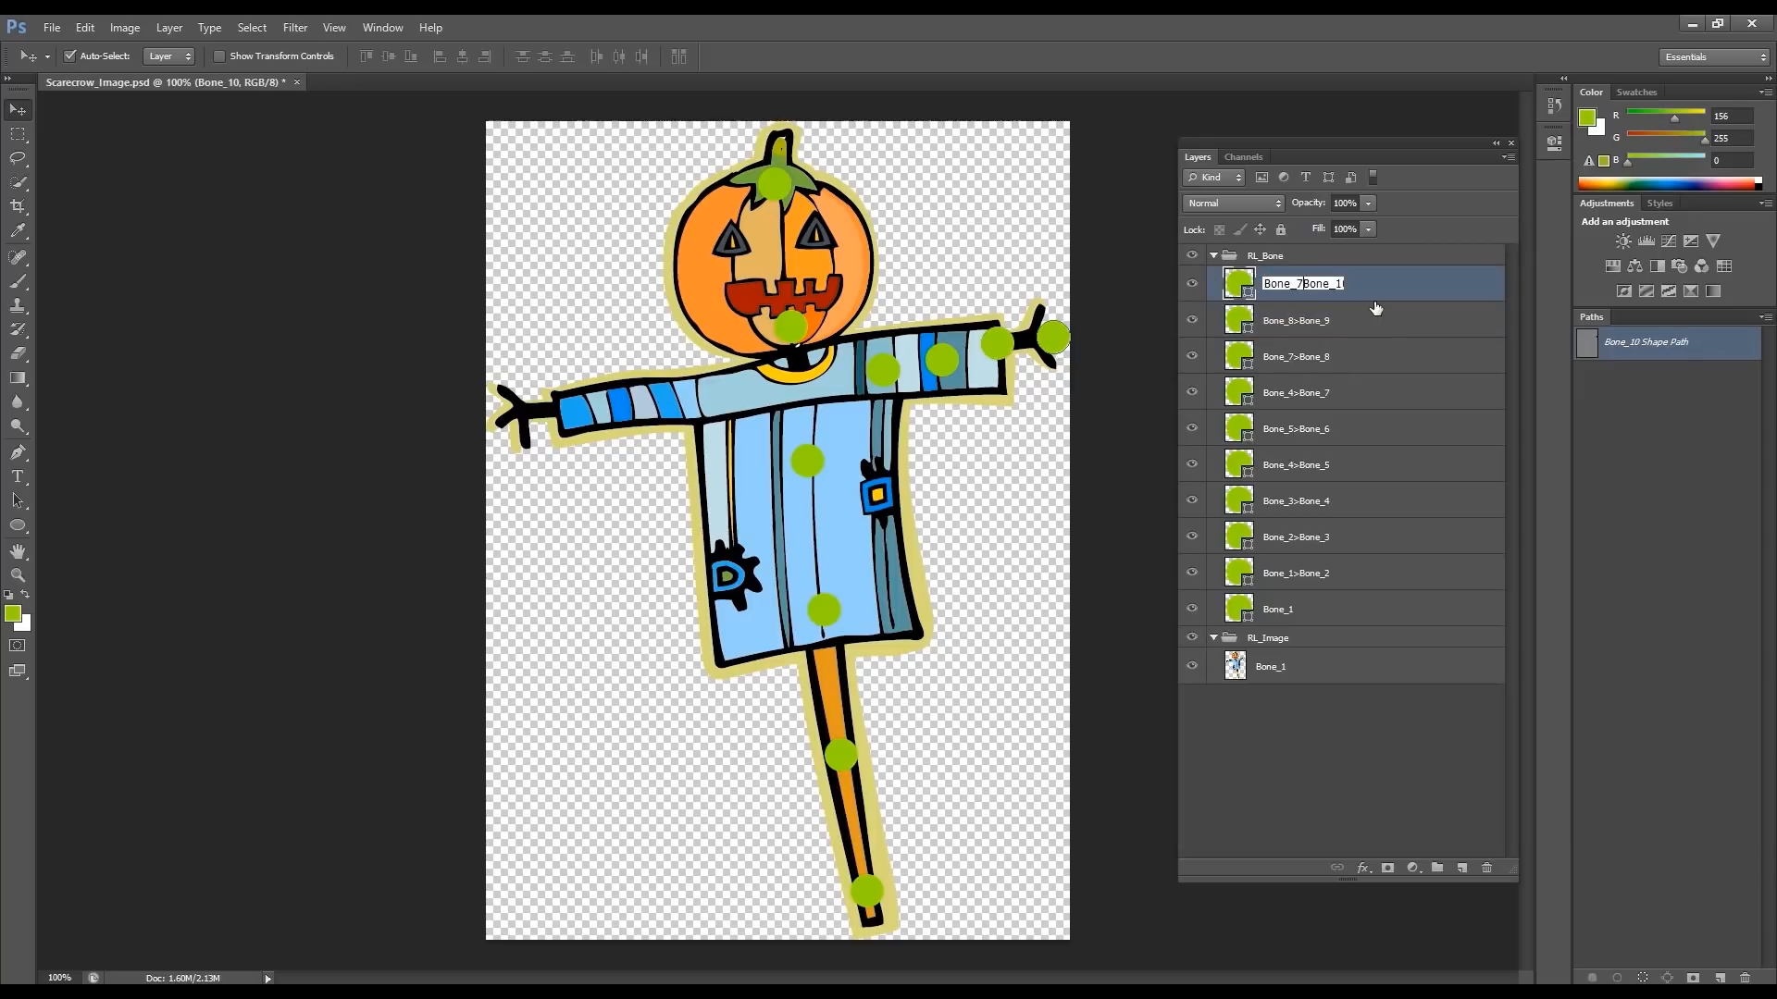
pyautogui.press('BackSpace')
pyautogui.write('9>')
pyautogui.press('Return')
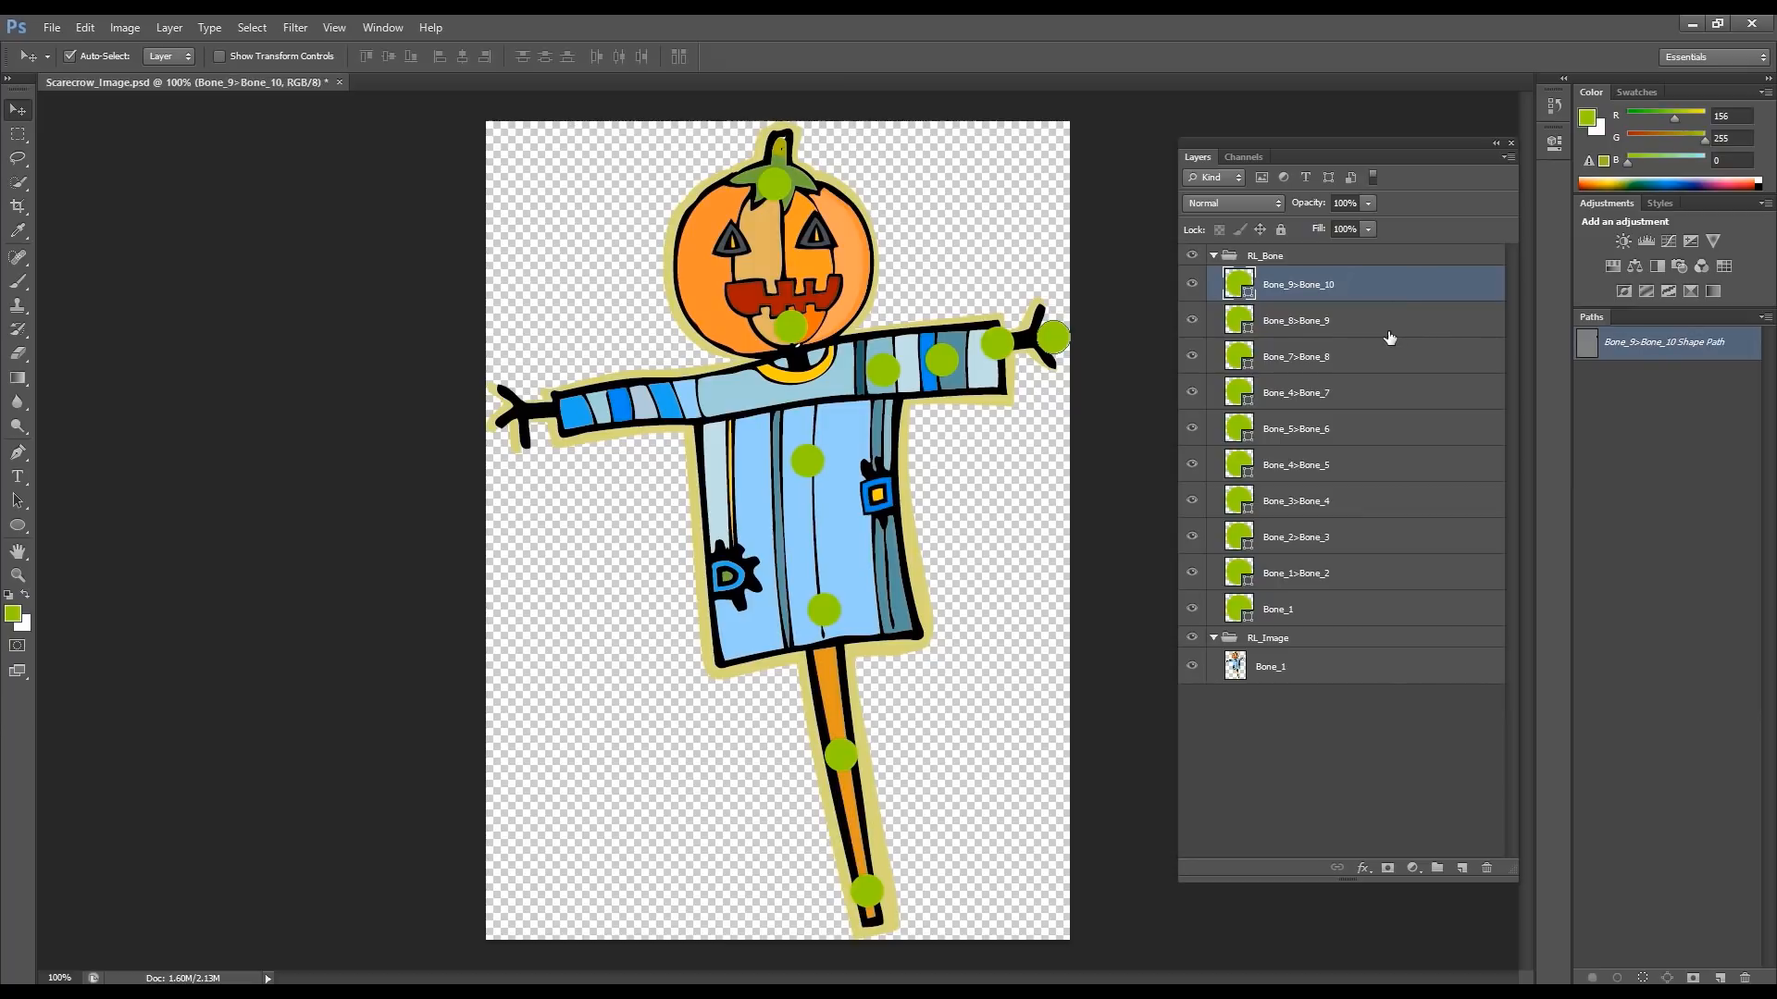
# Step: Save the document and reload Scarecrow_Image.psd in CrazyTalk Animator 3 with the Full Actor option
pyautogui.click(52, 28)
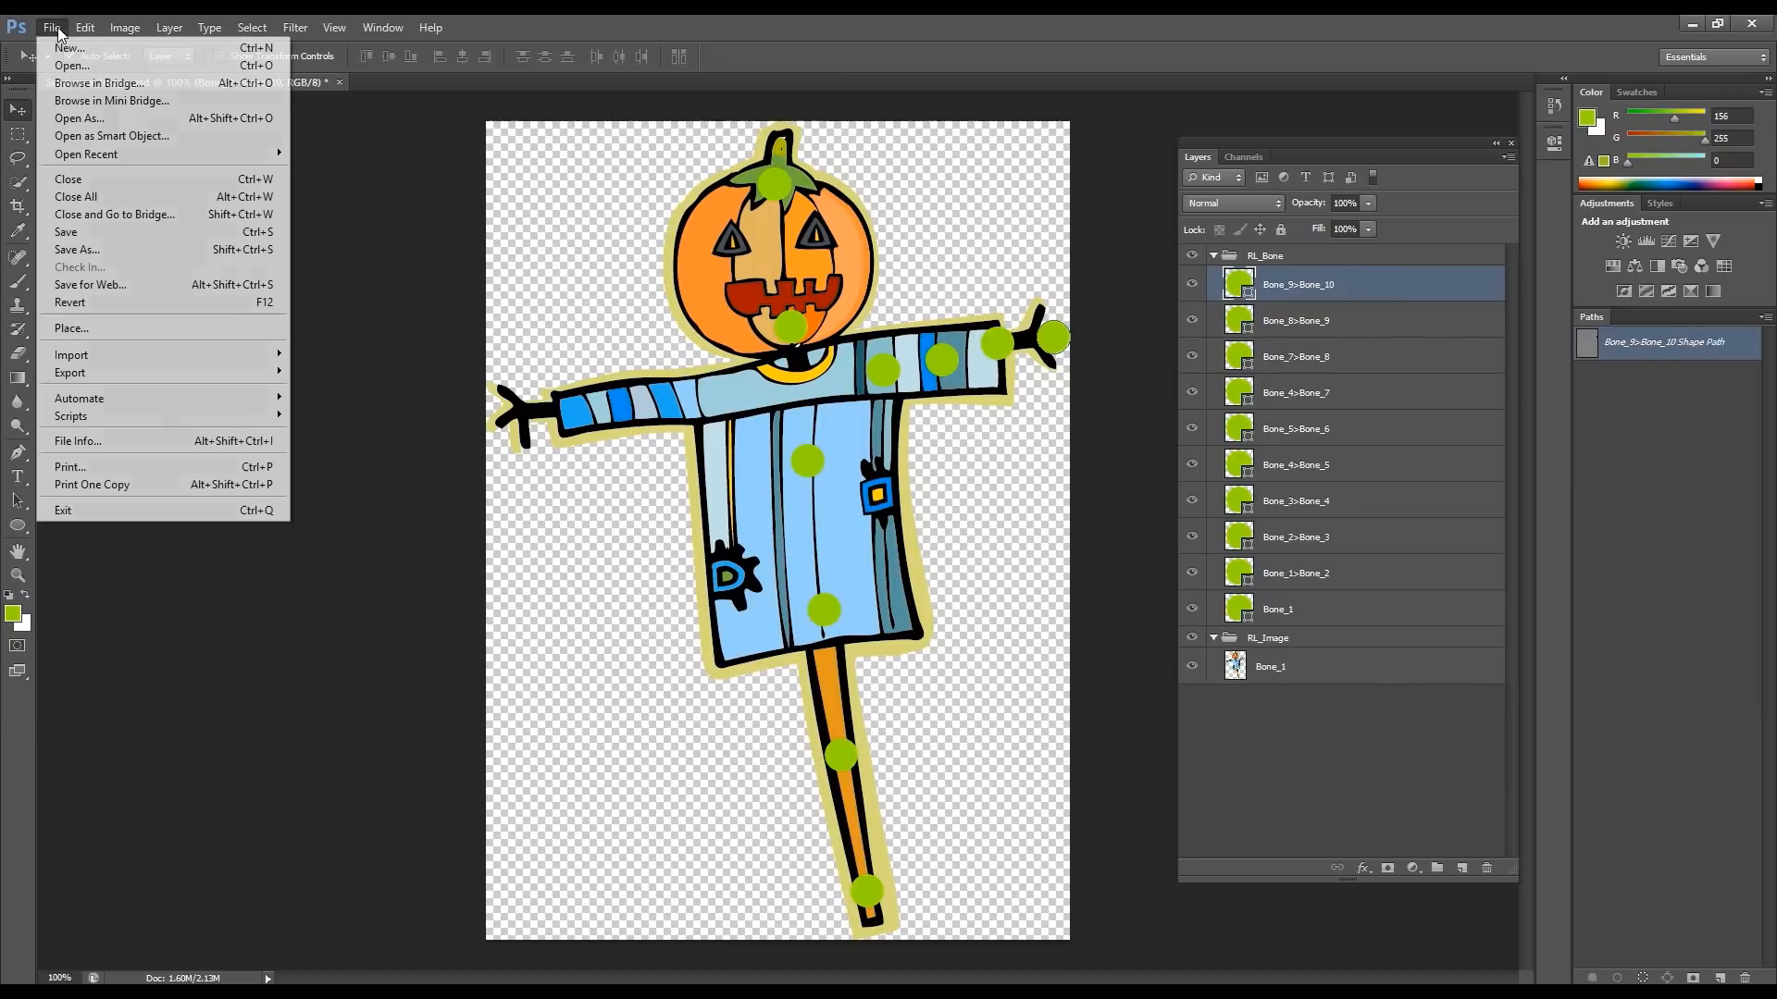
pyautogui.click(93, 231)
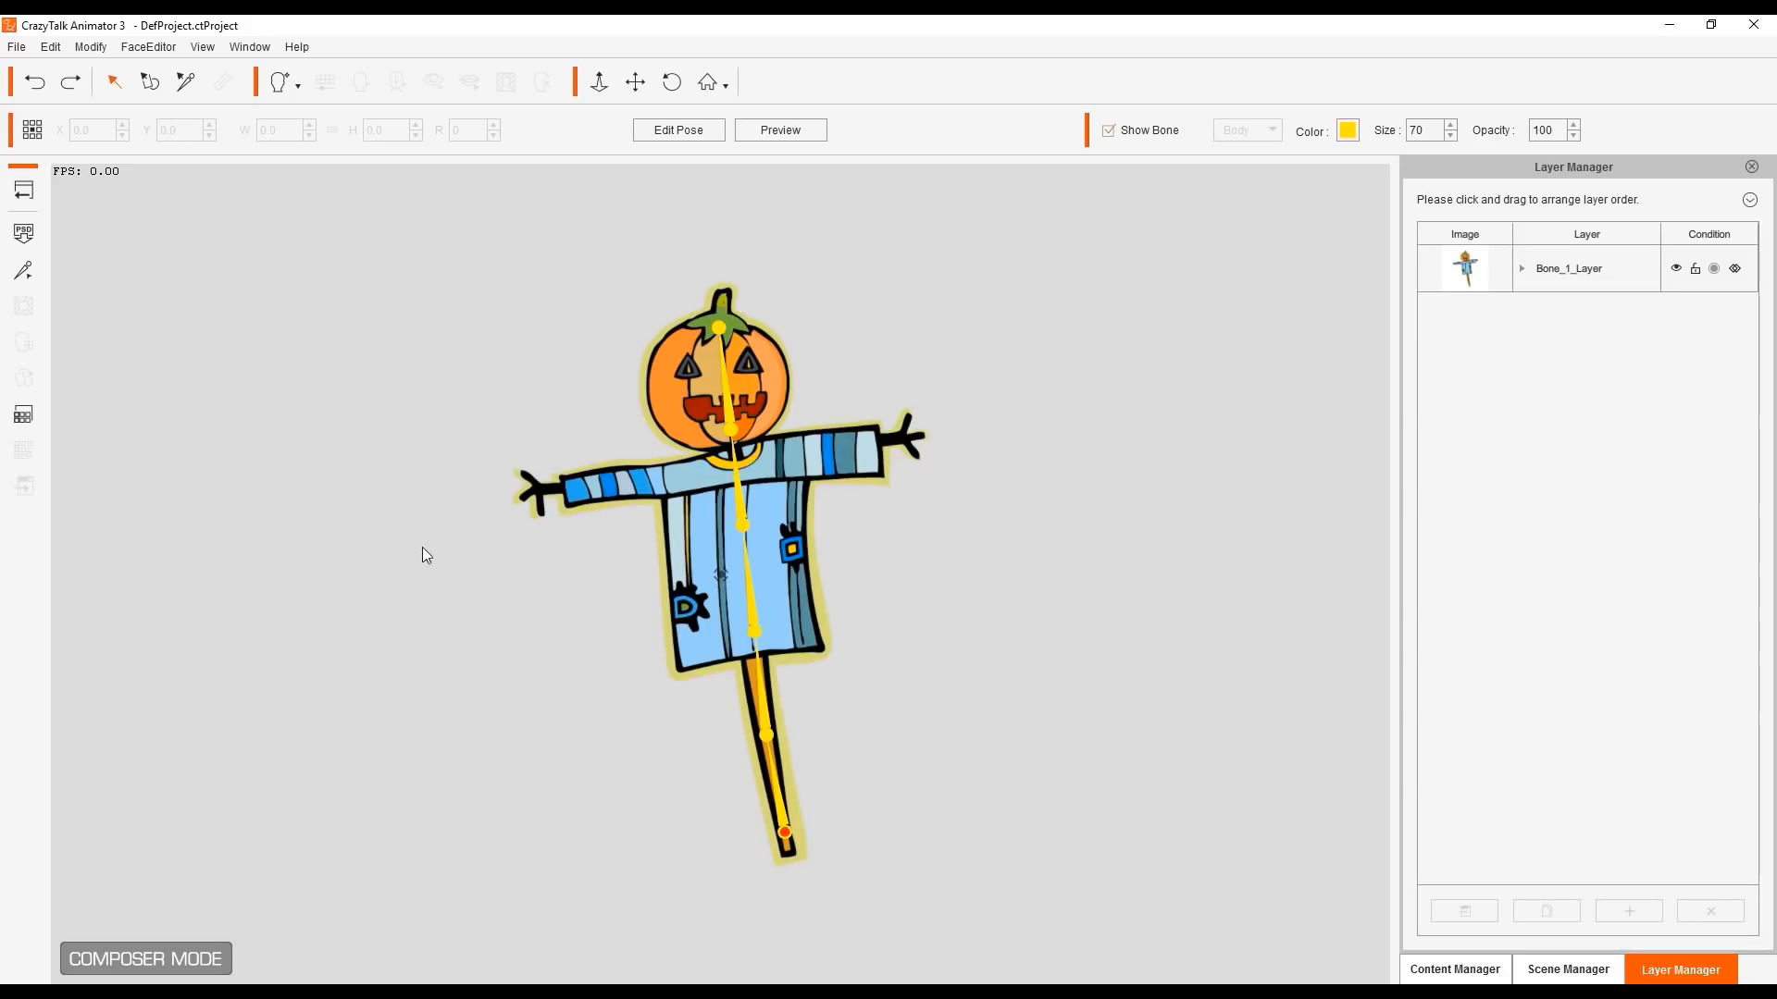
pyautogui.click(25, 233)
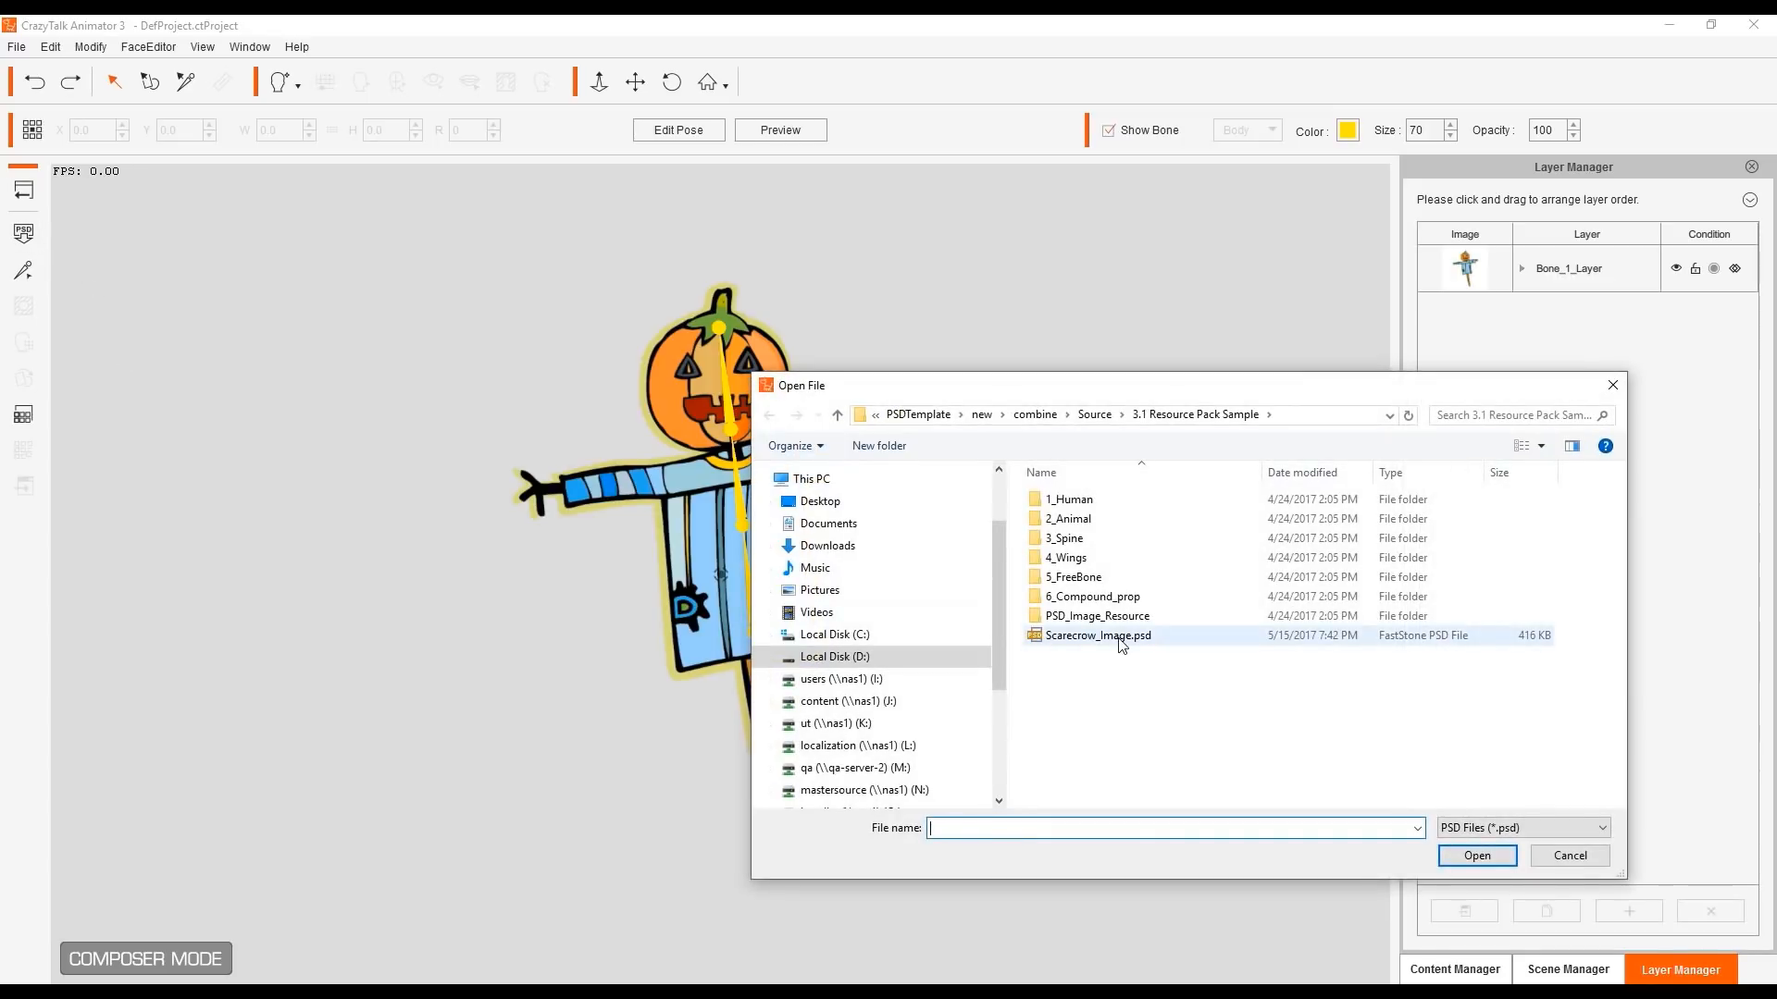
pyautogui.doubleClick(1117, 636)
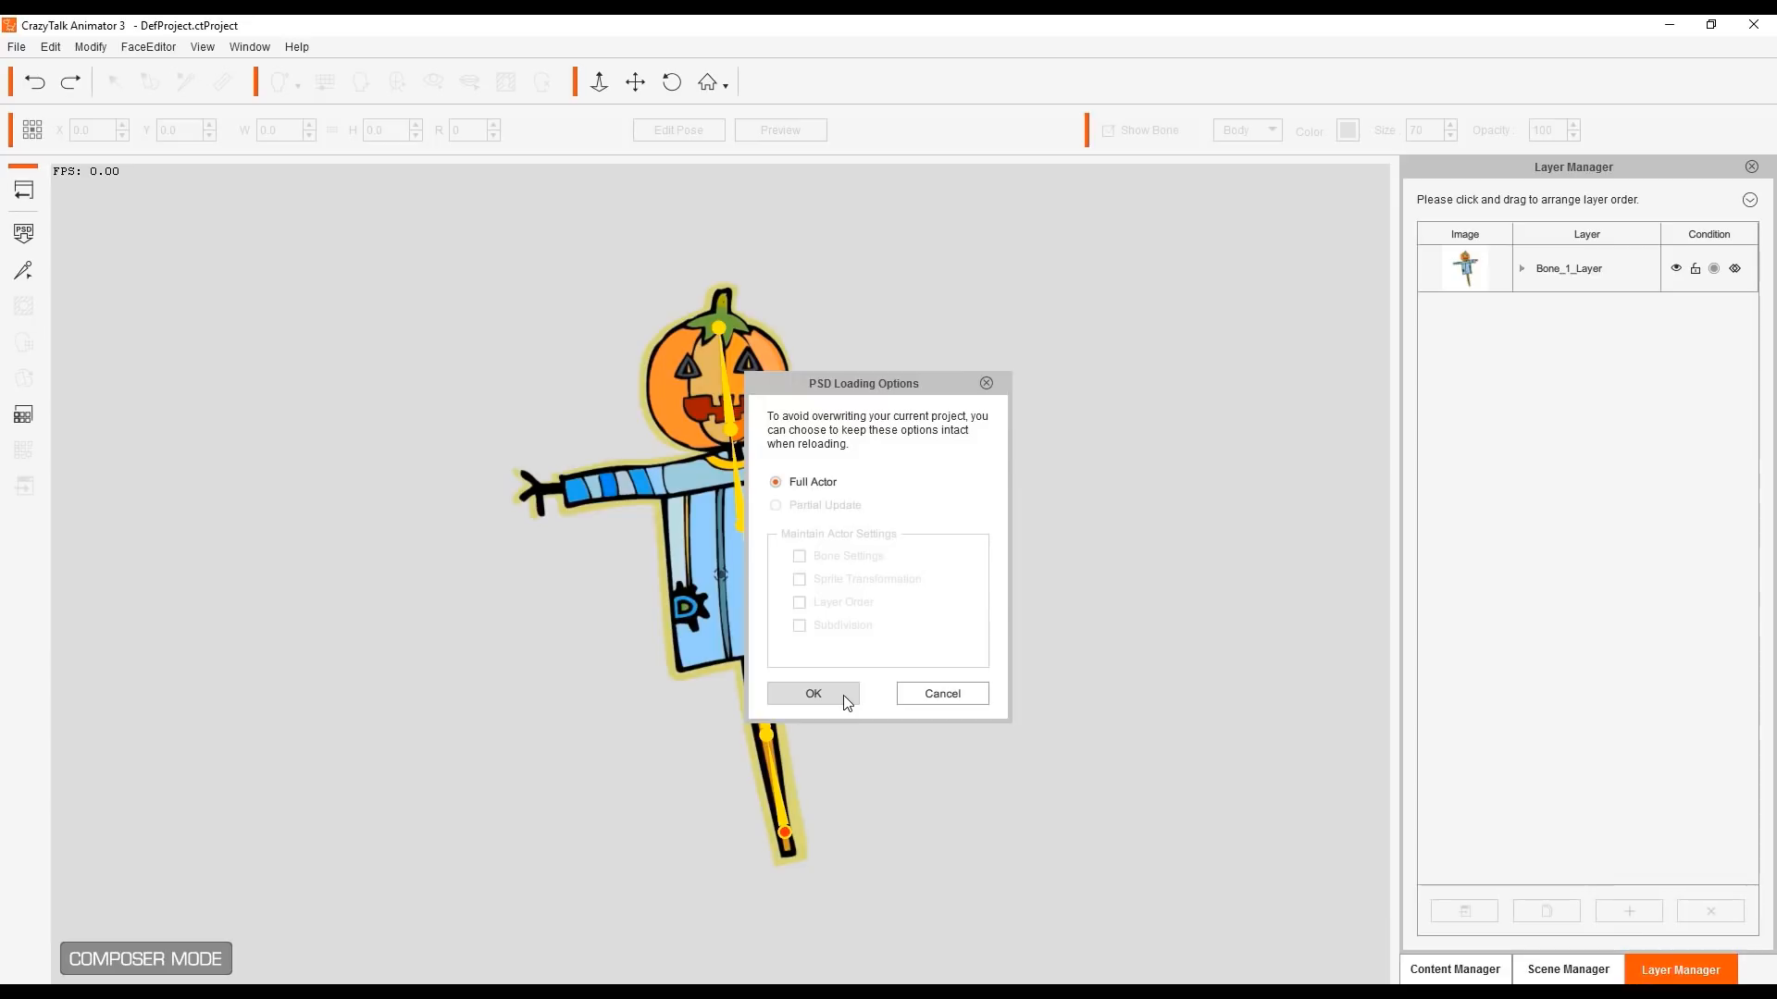
pyautogui.click(842, 696)
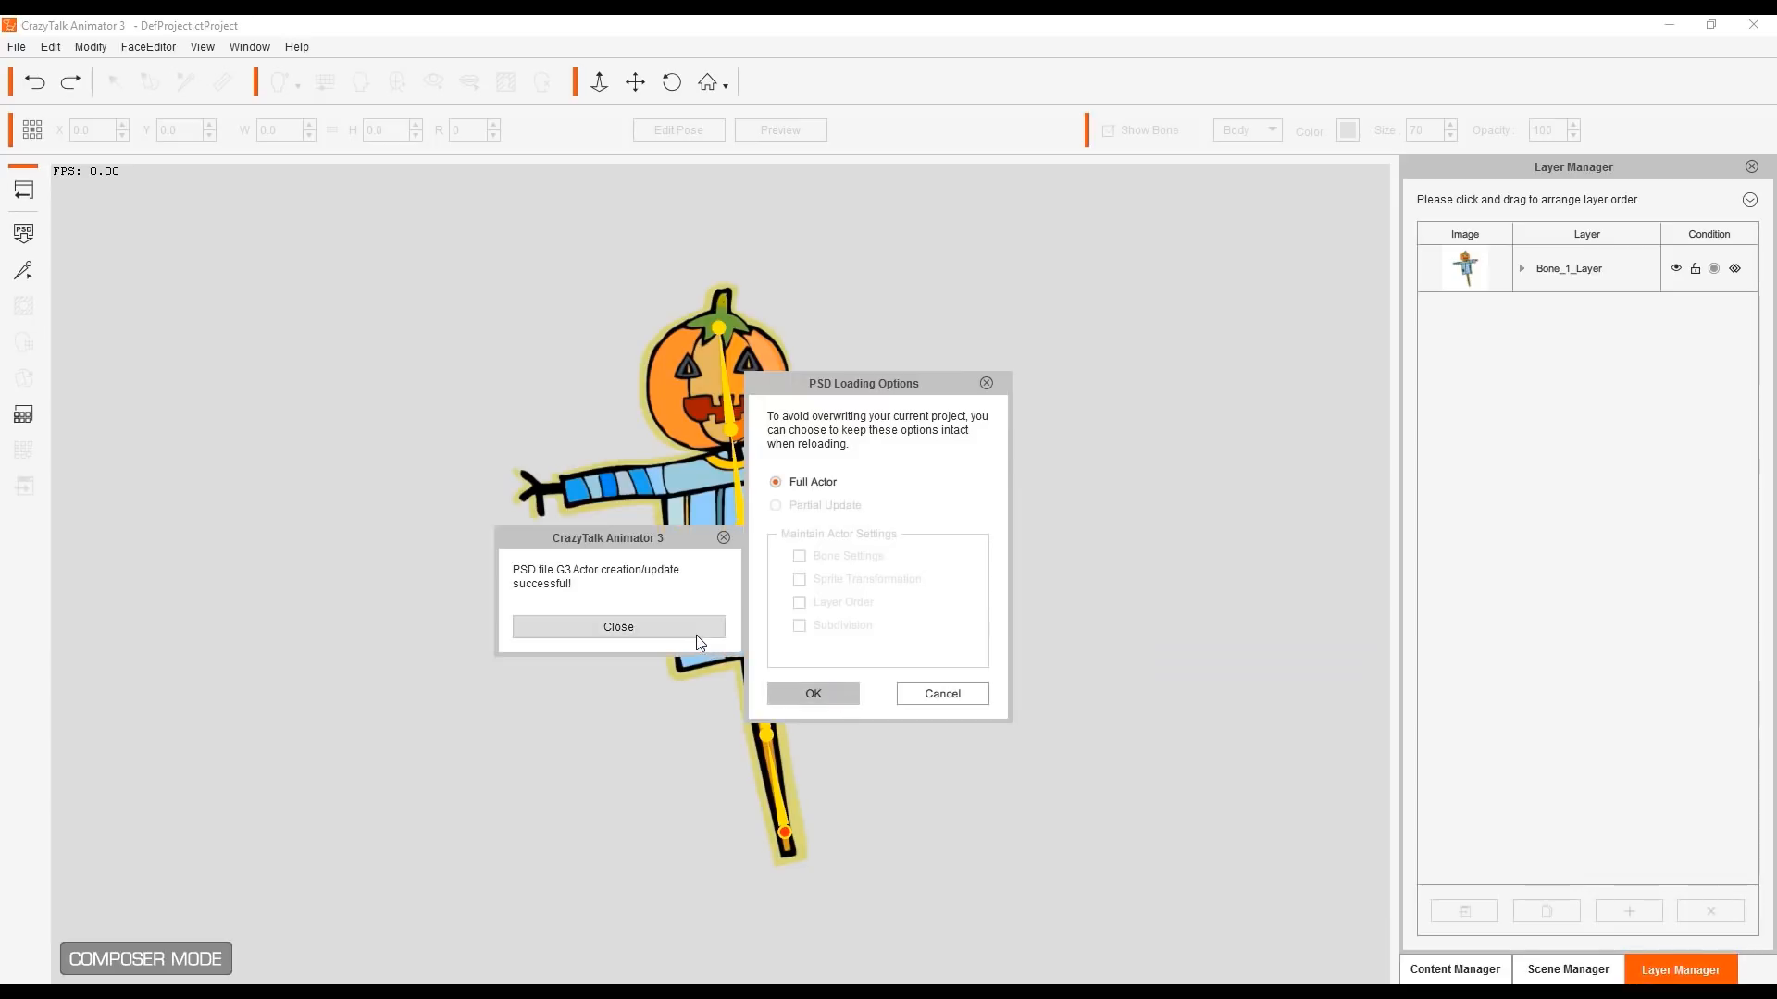
pyautogui.click(700, 638)
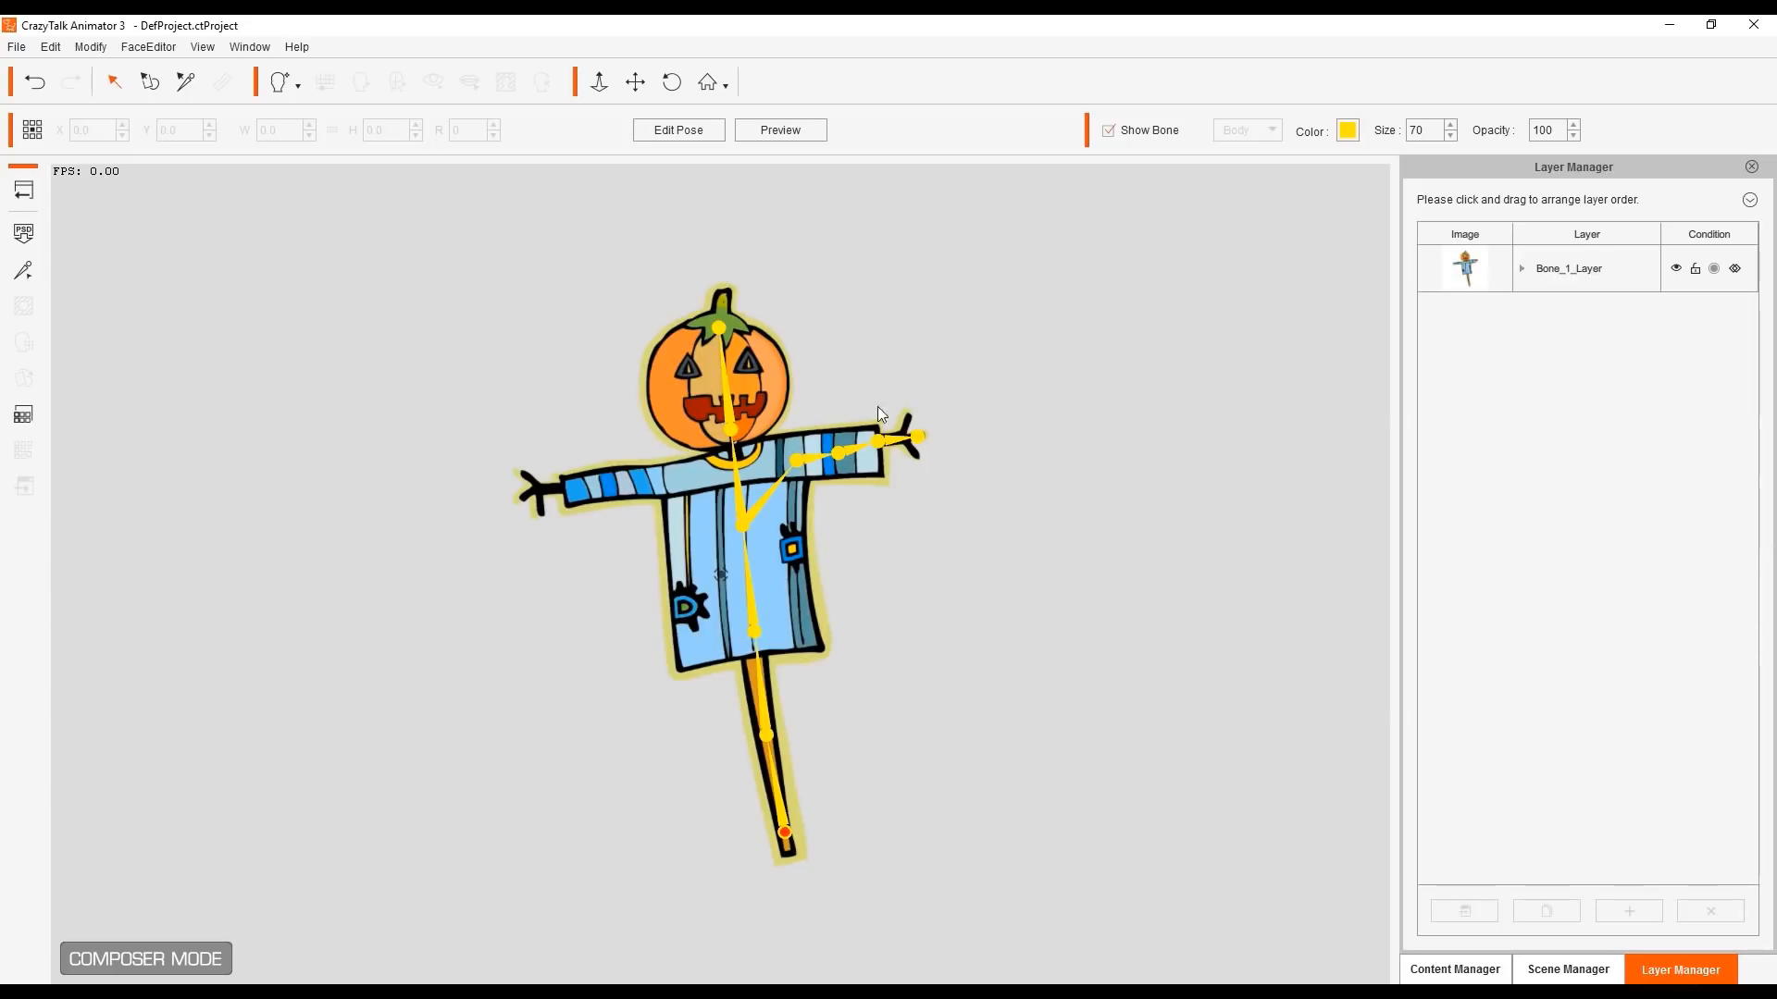
# Step: Test the new arm bones in Preview by moving the bone near the scarecrow's wrist
pyautogui.click(780, 129)
pyautogui.moveTo(886, 442); pyautogui.dragTo(865, 408)
pyautogui.click(780, 130)
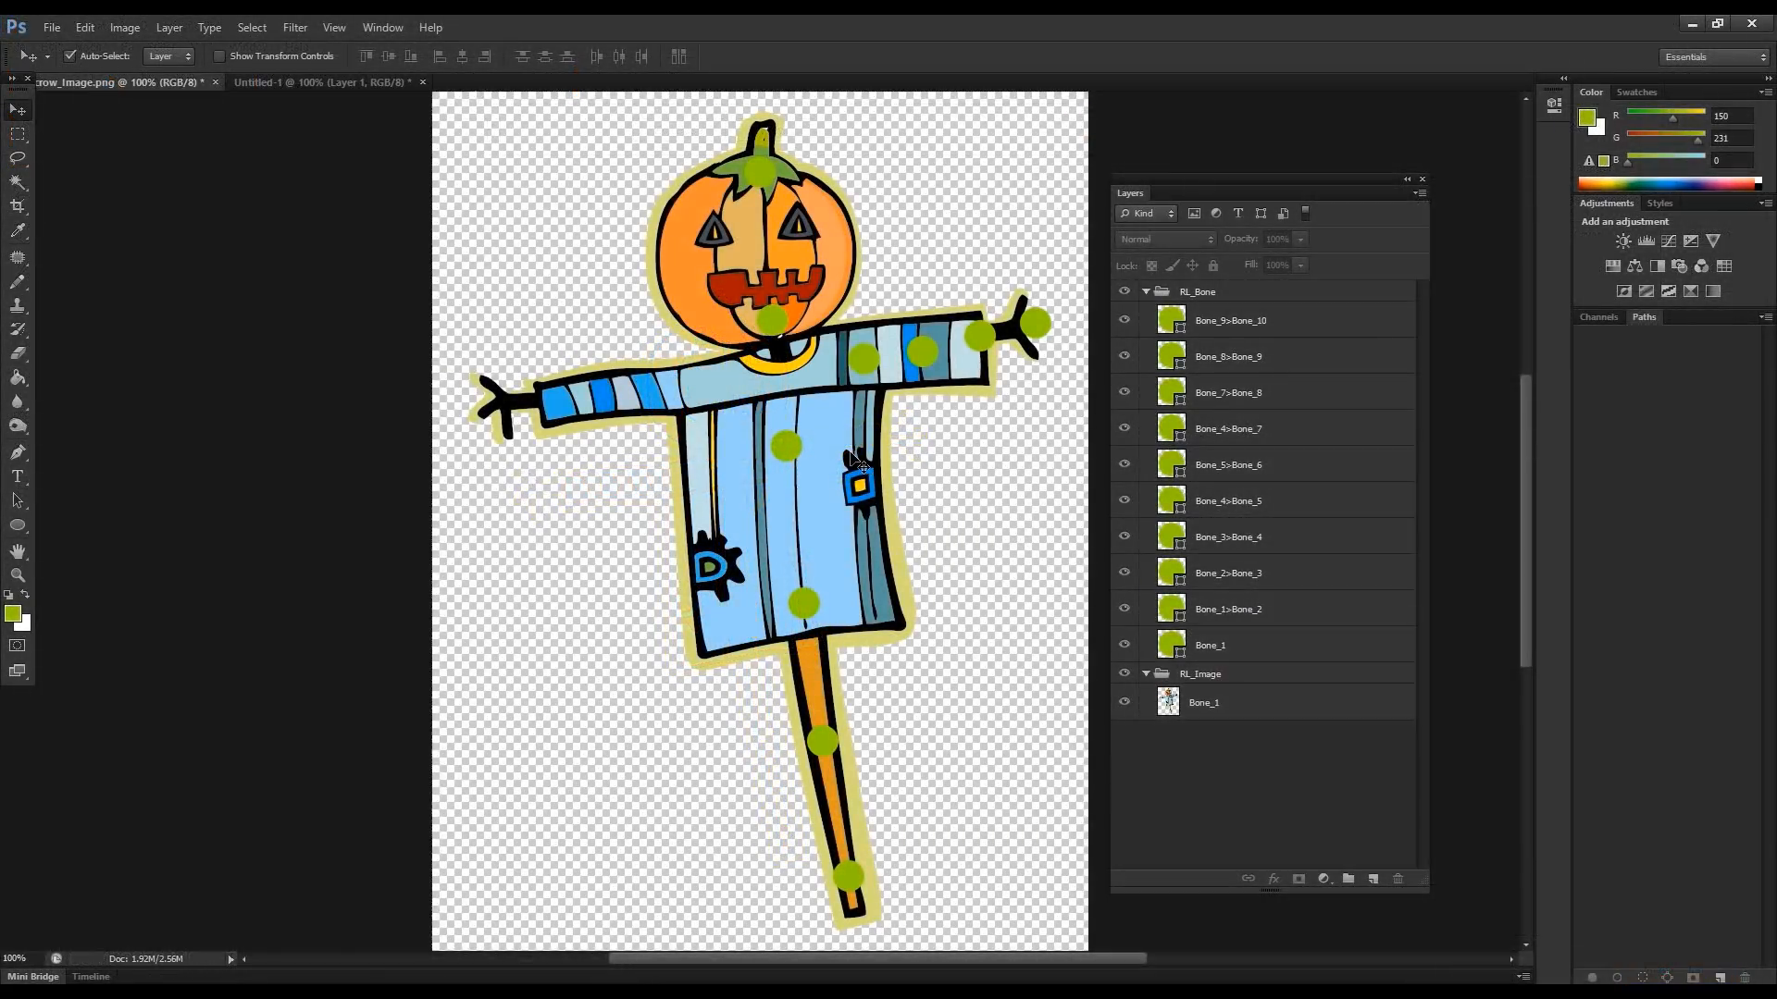
# Step: Switch to Photoshop and try a thicker black outside Stroke layer style on the Bone_1 image layer
pyautogui.click(1230, 702)
pyautogui.click(1273, 879)
pyautogui.click(1329, 700)
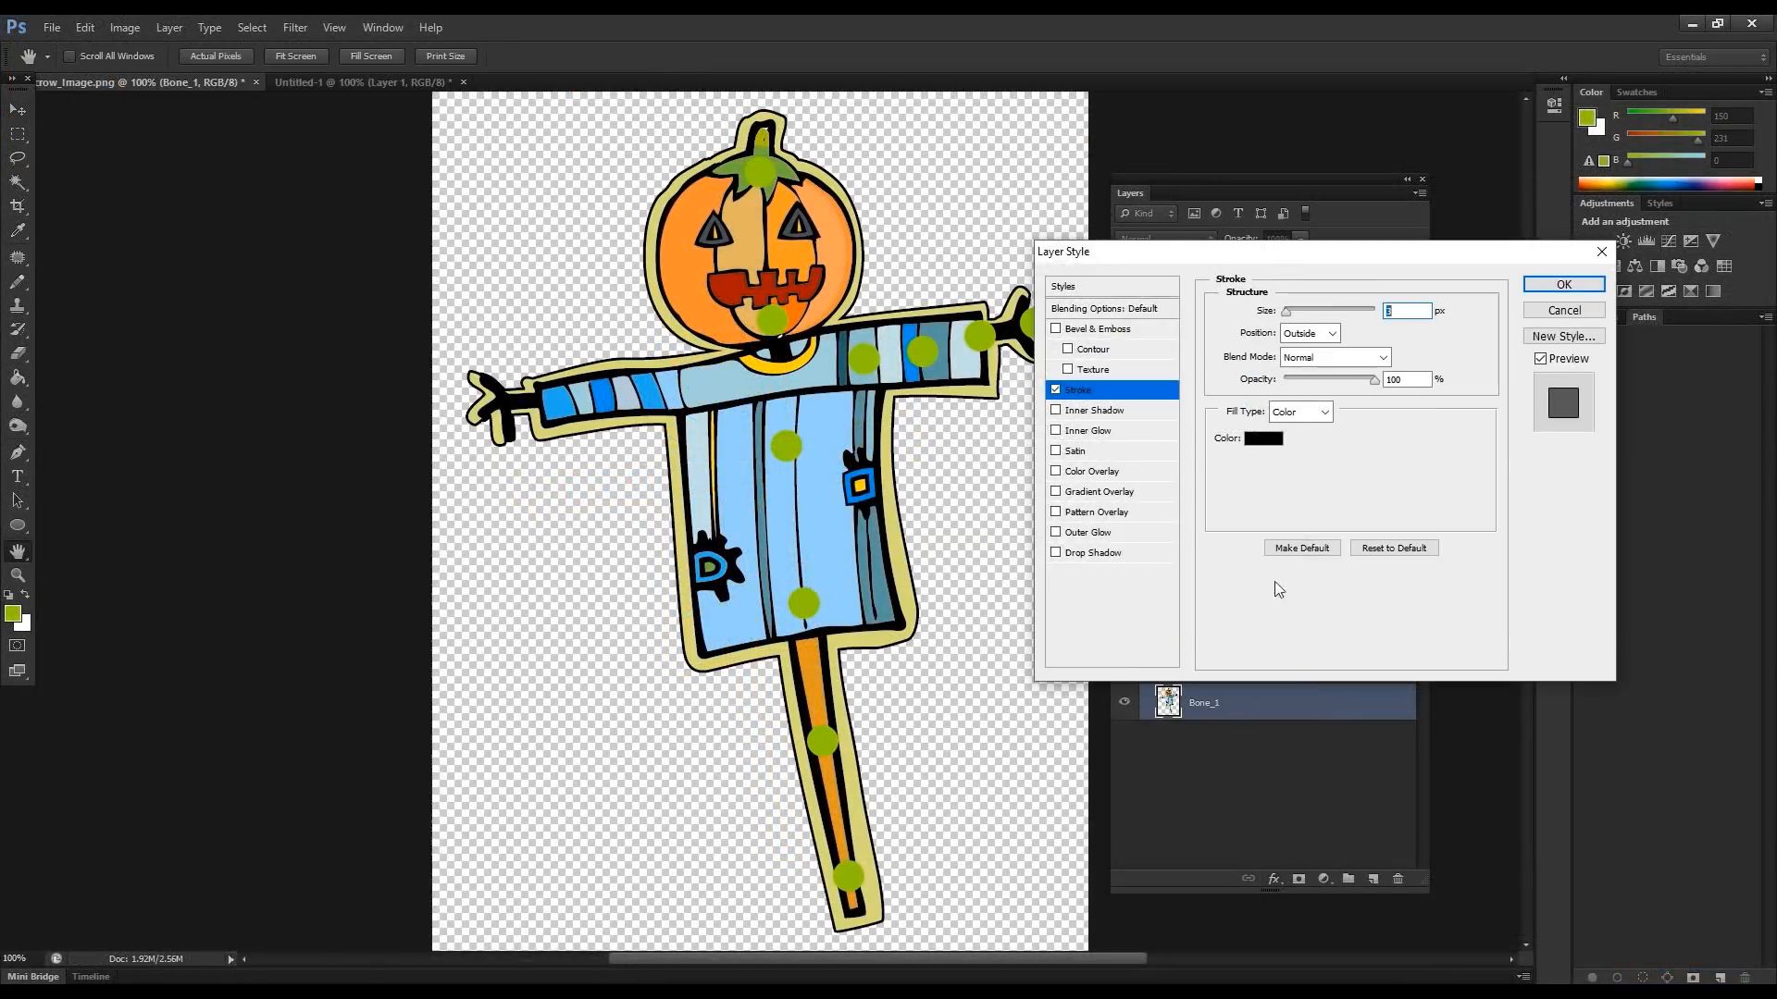
pyautogui.moveTo(1286, 312); pyautogui.dragTo(1292, 311)
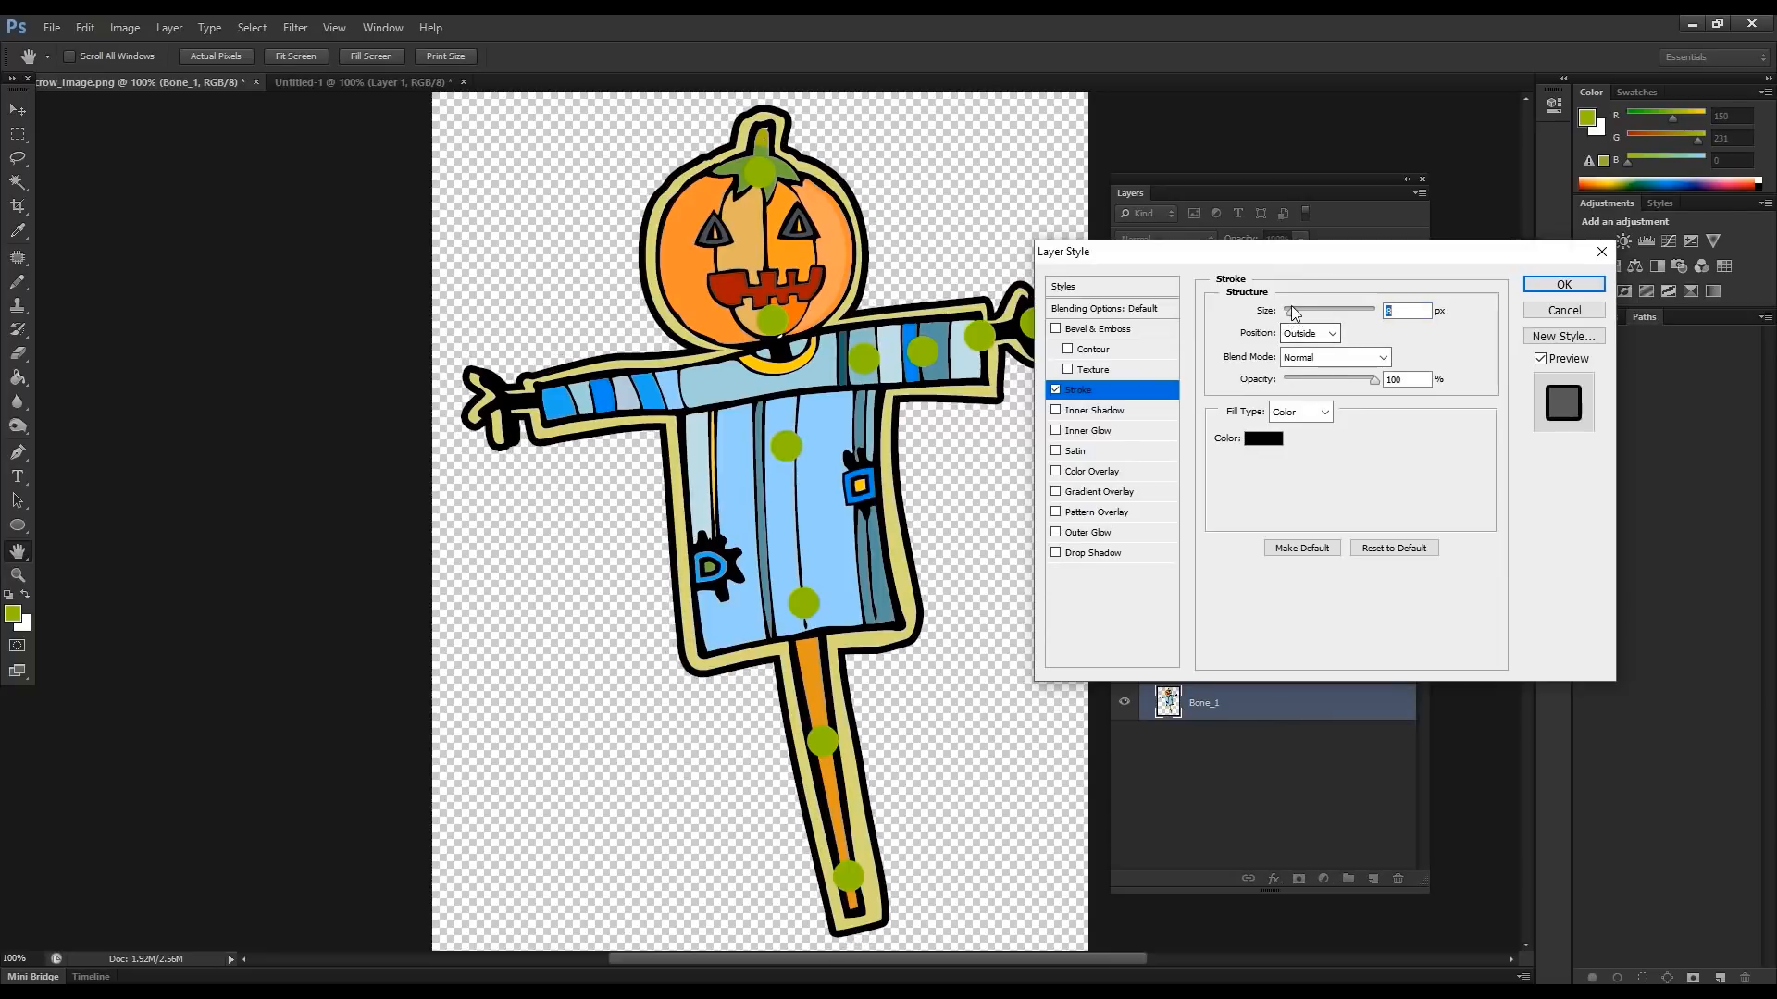
pyautogui.click(1563, 285)
pyautogui.press('v')
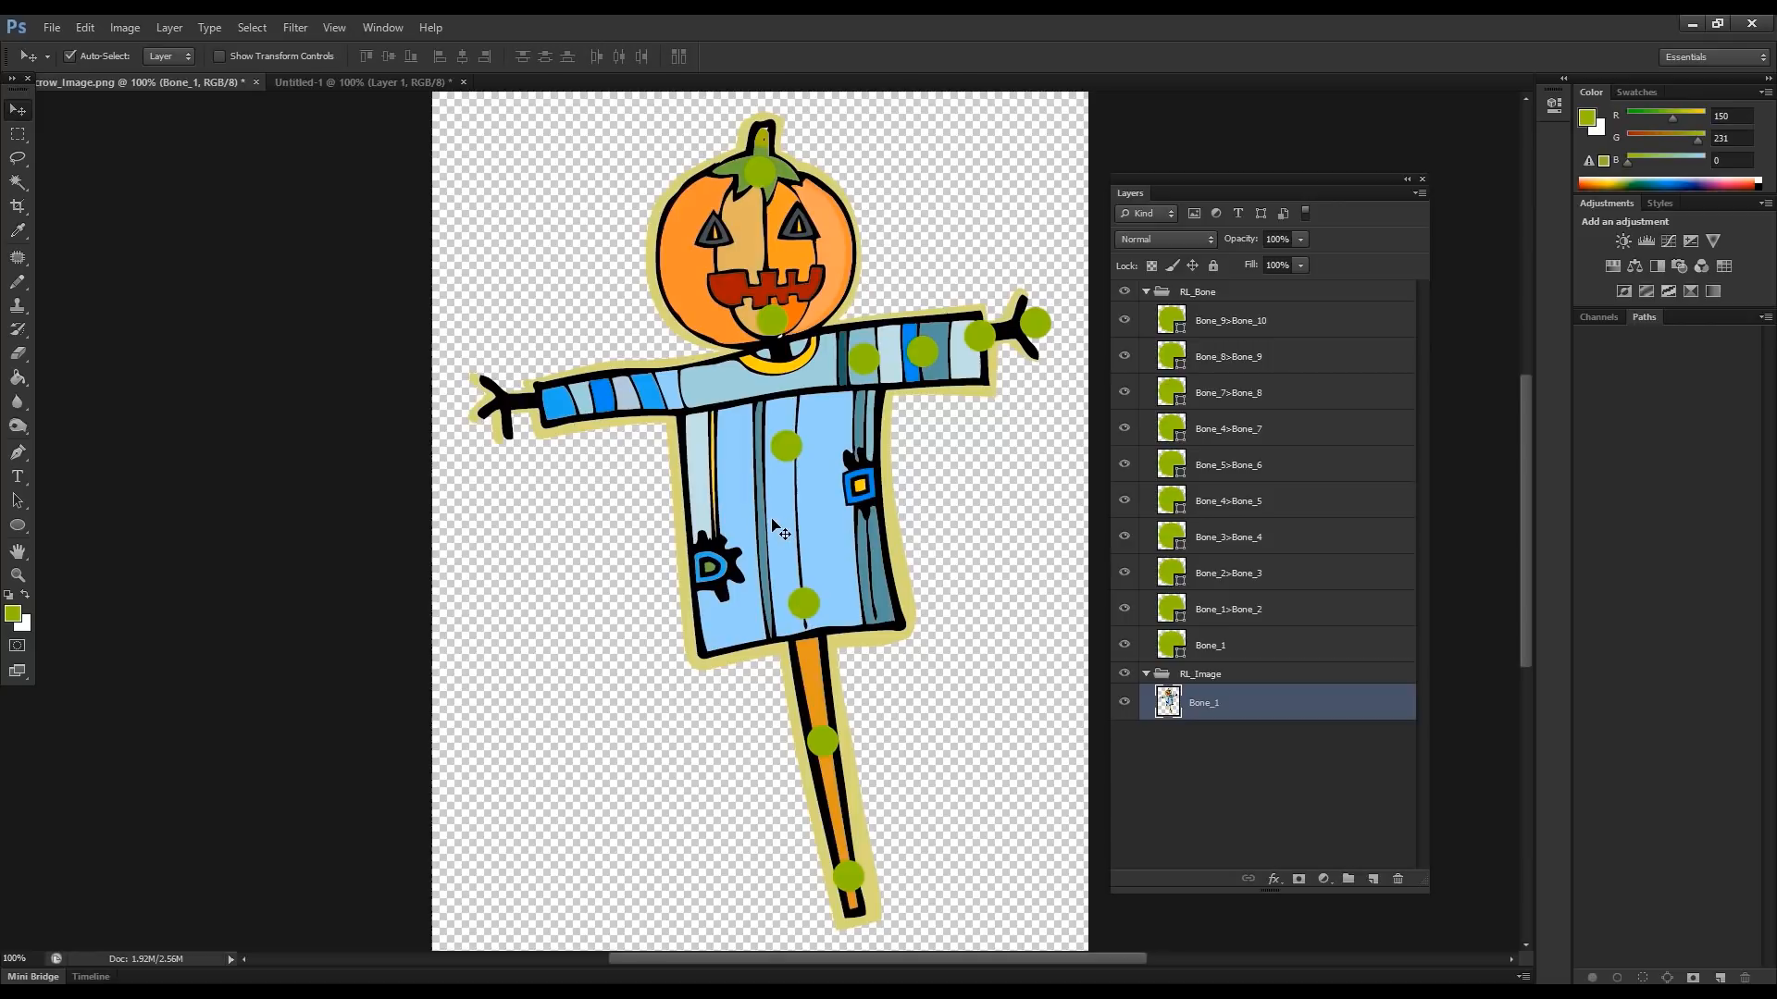
# Step: Try recolouring the Bone_1 scarecrow image with Hue/Saturation at a hue of +163
pyautogui.hotkey('ctrl', 'u')
pyautogui.moveTo(284, 666); pyautogui.dragTo(376, 667)
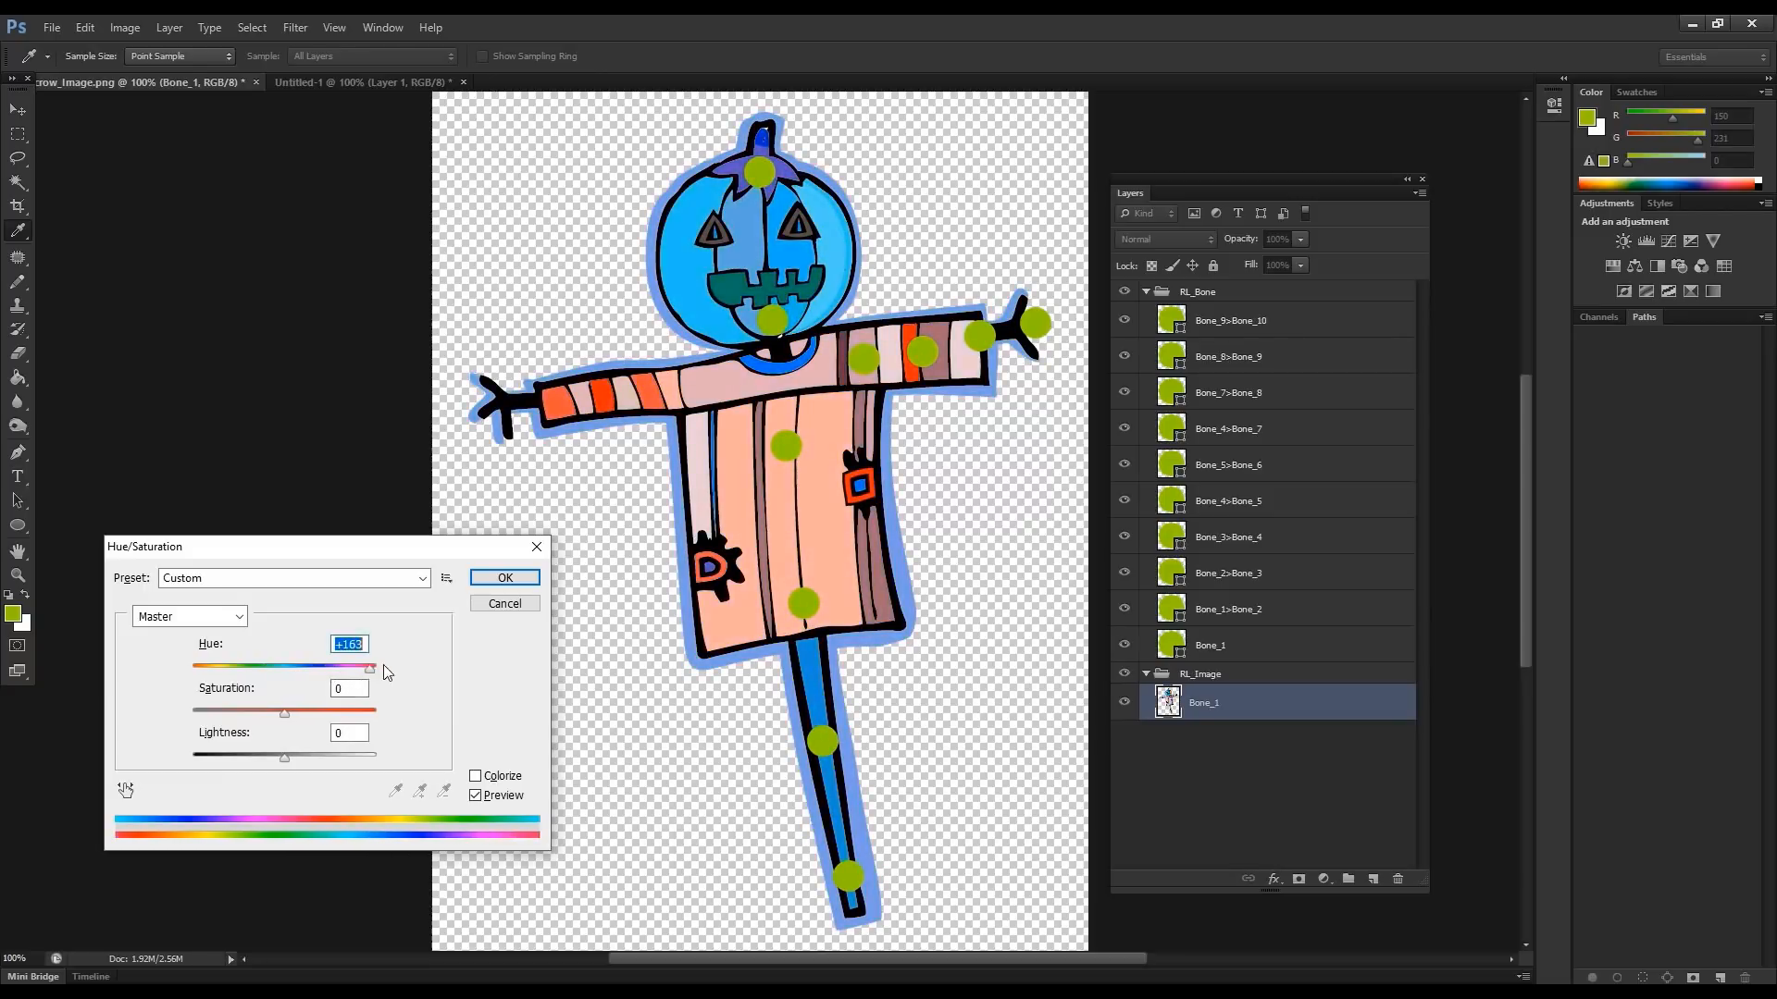
pyautogui.click(481, 600)
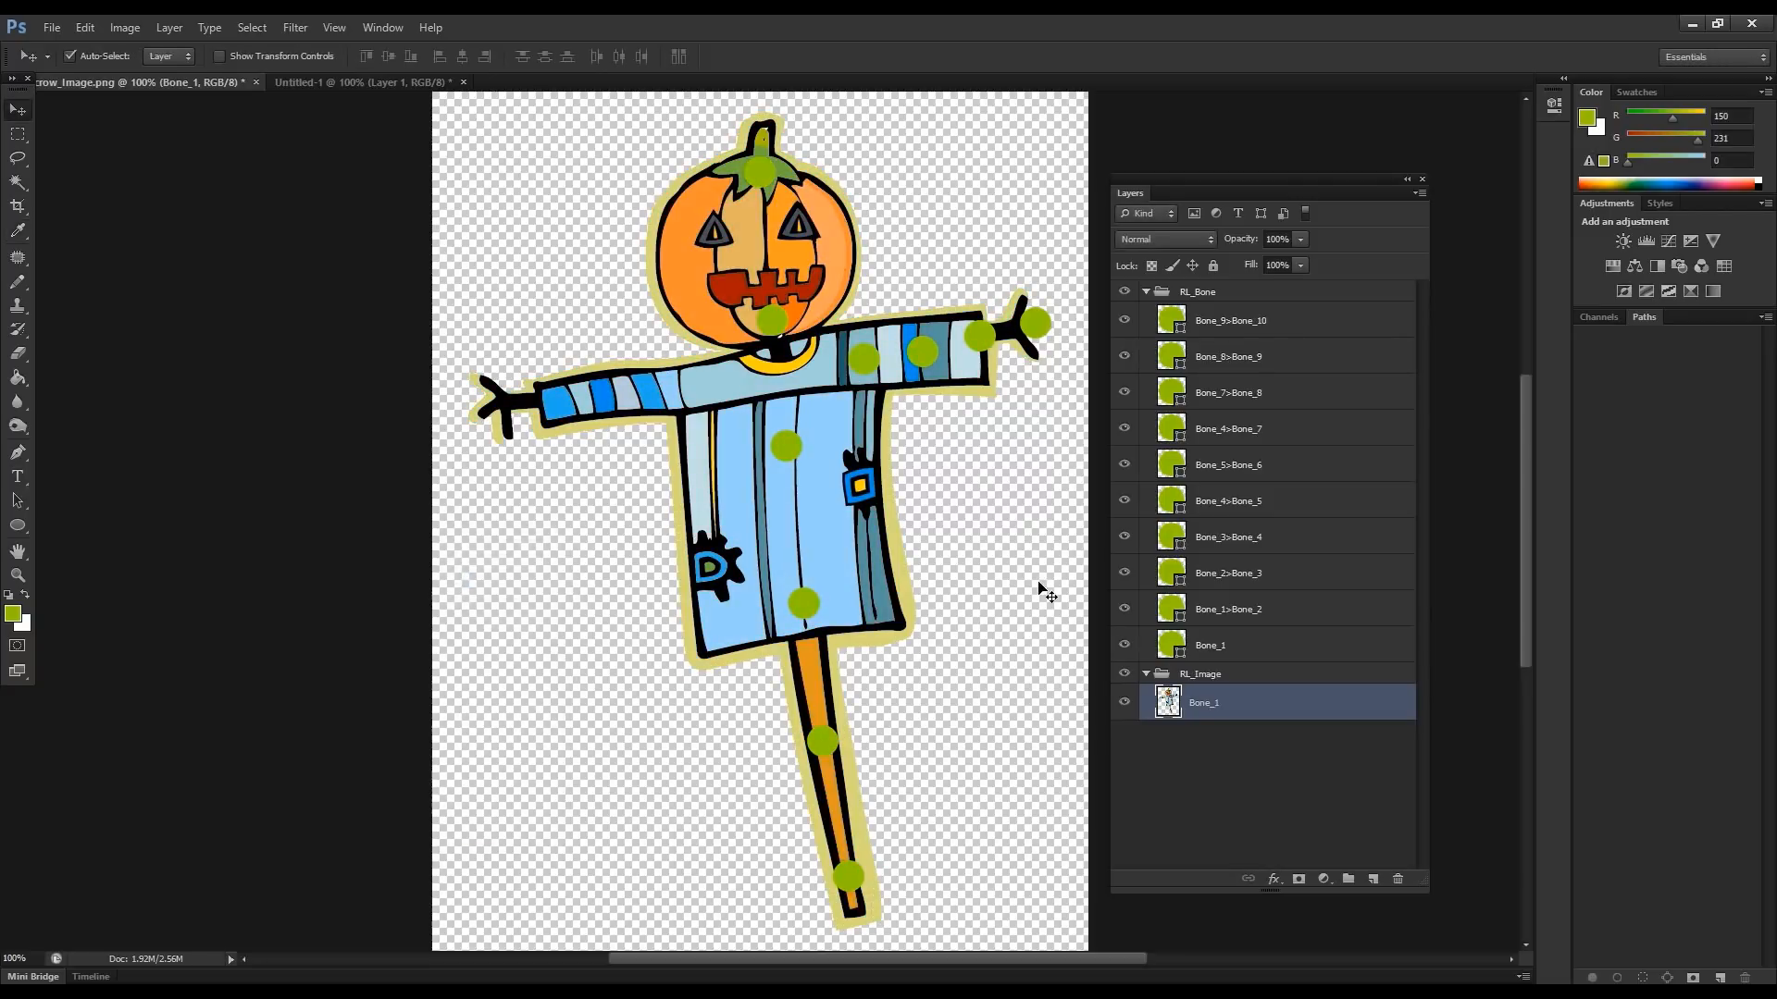
# Step: Add two crows from the Untitled-1 document to the scarecrow, one on the head and one flipped horizontally on the raised arm
pyautogui.click(389, 83)
pyautogui.moveTo(770, 516); pyautogui.dragTo(944, 293)
pyautogui.hotkey('ctrl', 't')
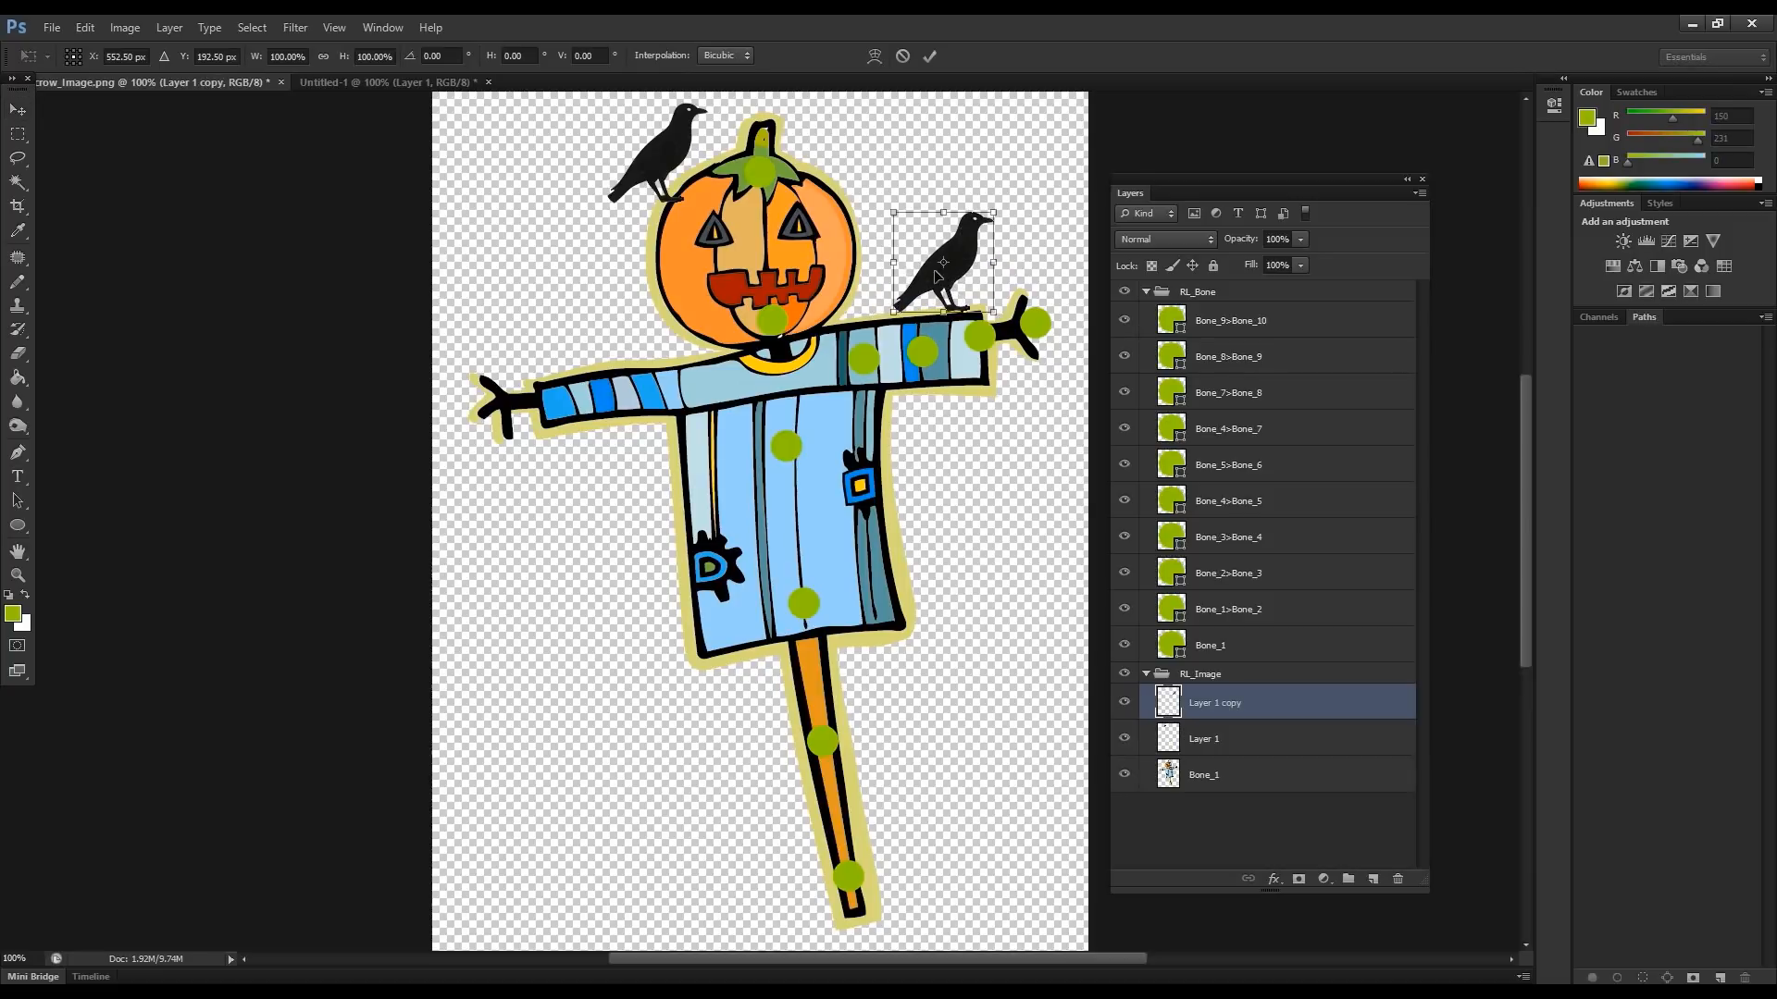
pyautogui.rightClick(938, 275)
pyautogui.click(994, 548)
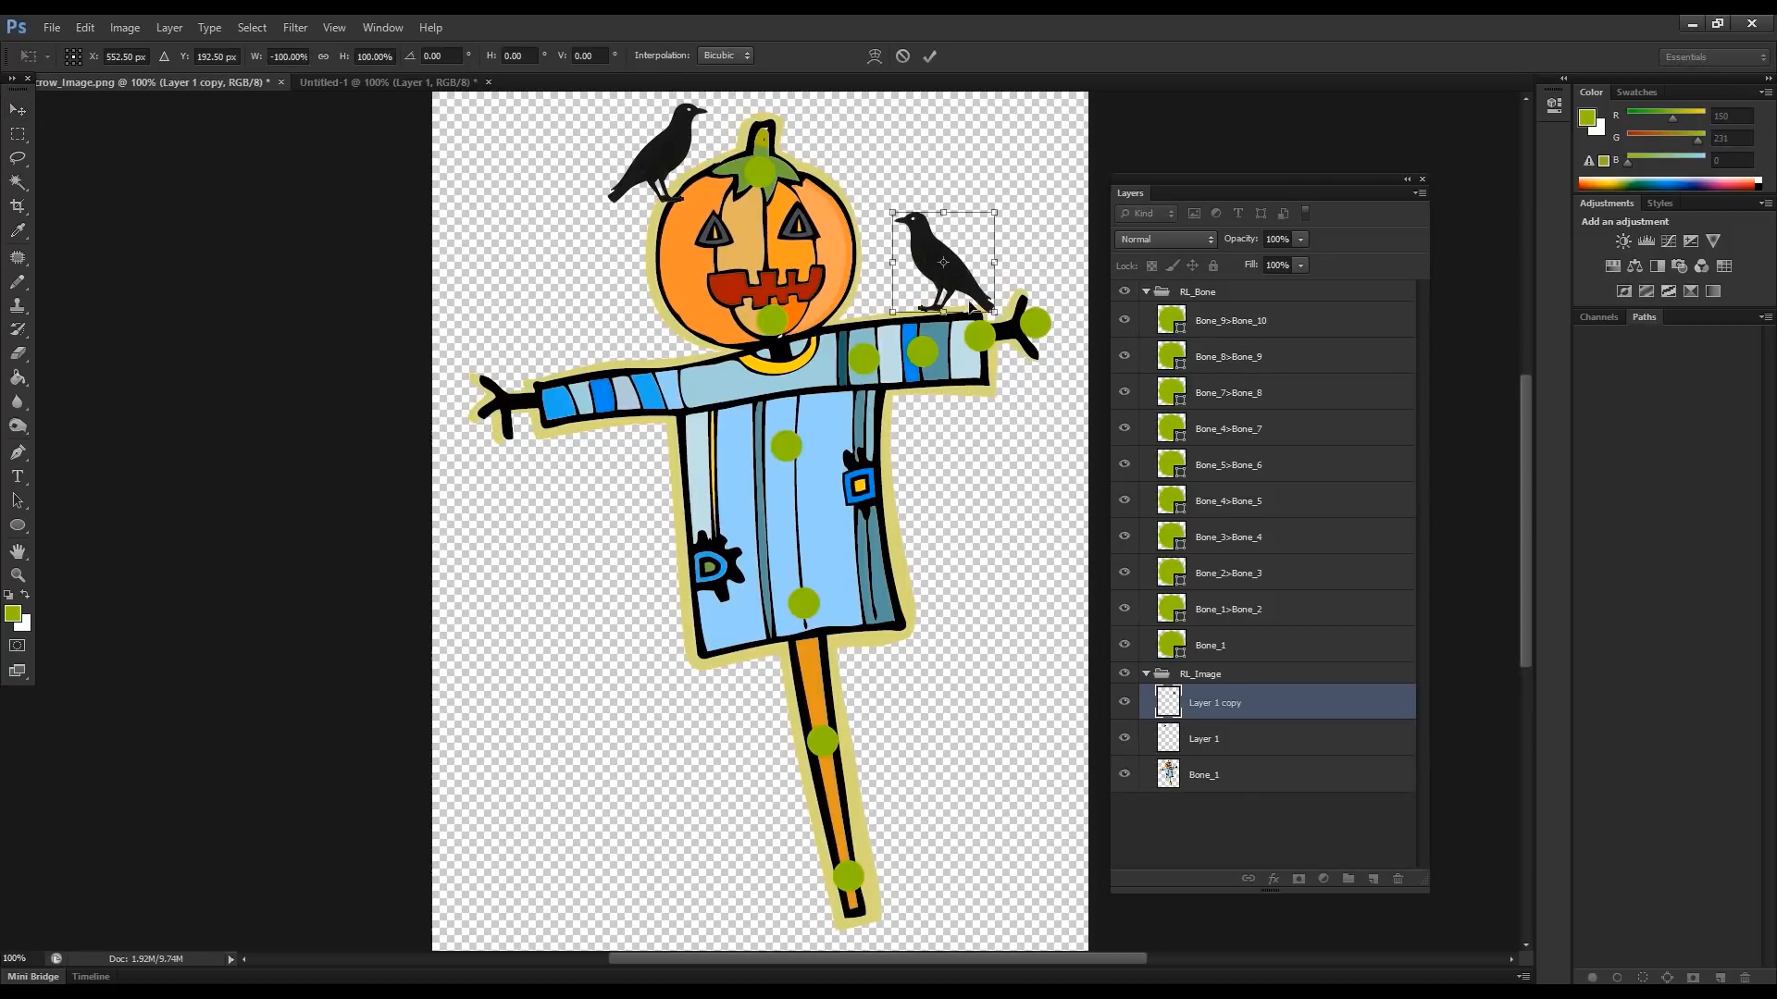
pyautogui.press('Return')
pyautogui.moveTo(971, 292); pyautogui.dragTo(982, 298)
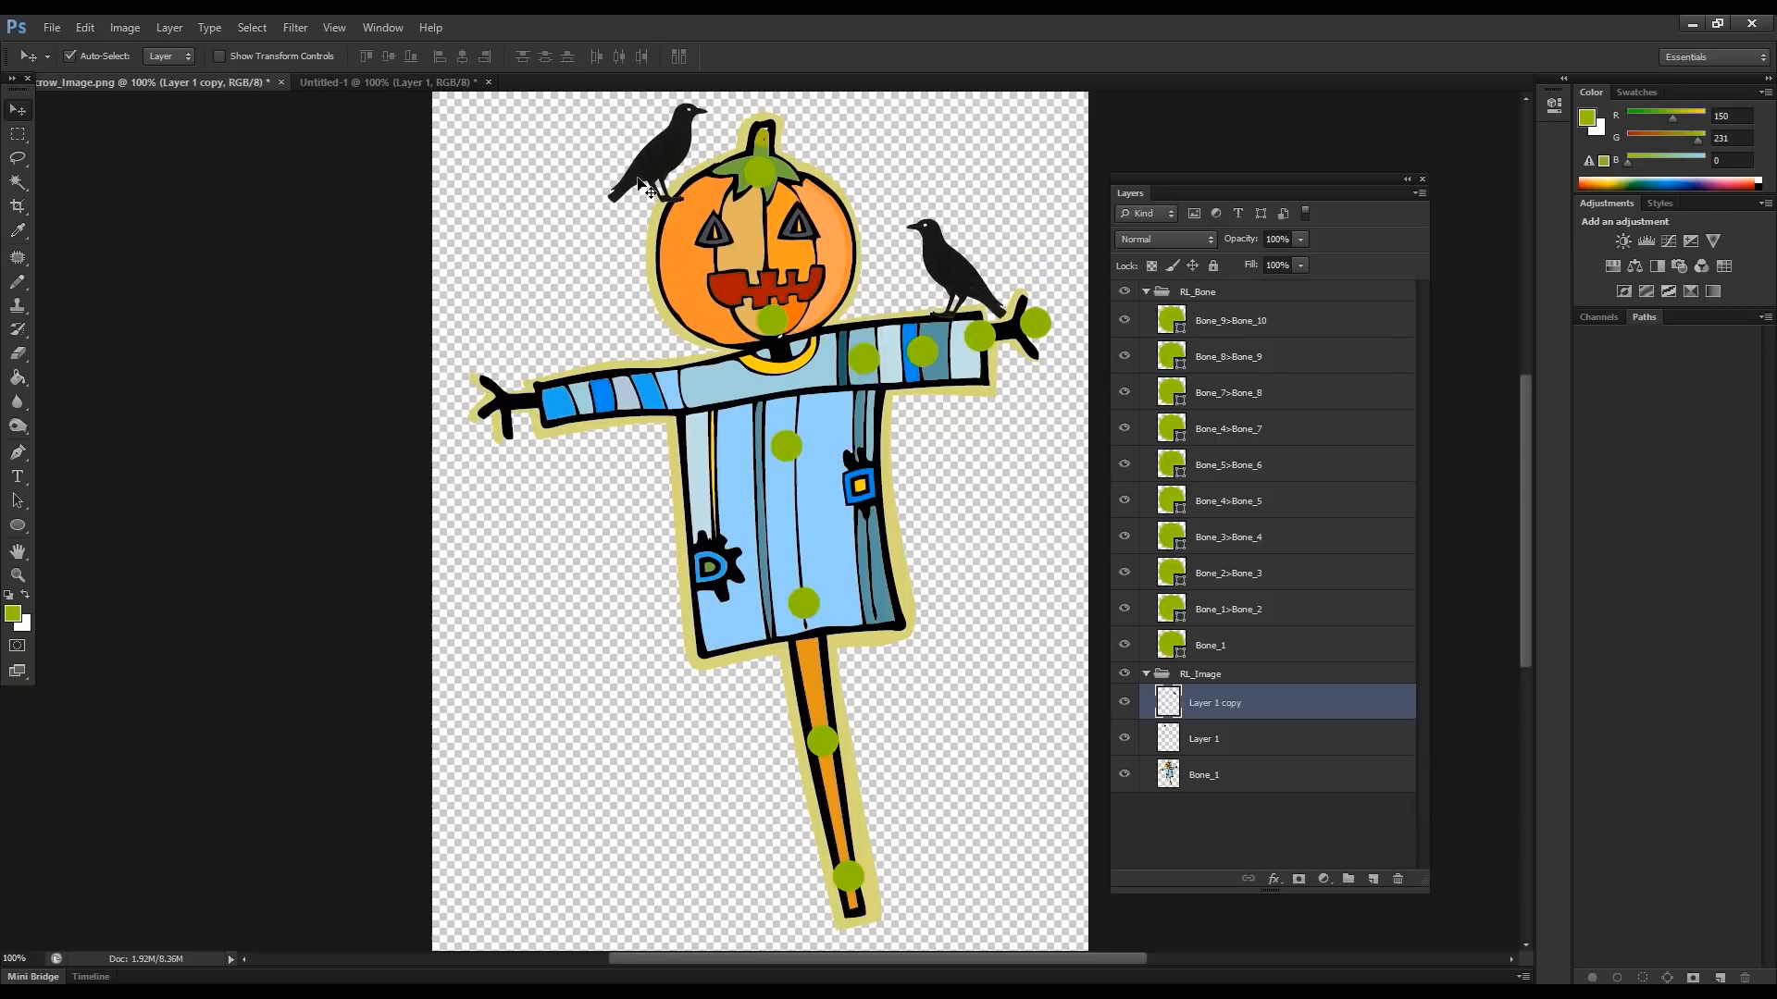
# Step: Merge the two crow layers with the Bone_1 image layer in the RL_Image group
pyautogui.keyDown('shift'); pyautogui.click(1240, 785); pyautogui.keyUp('shift')
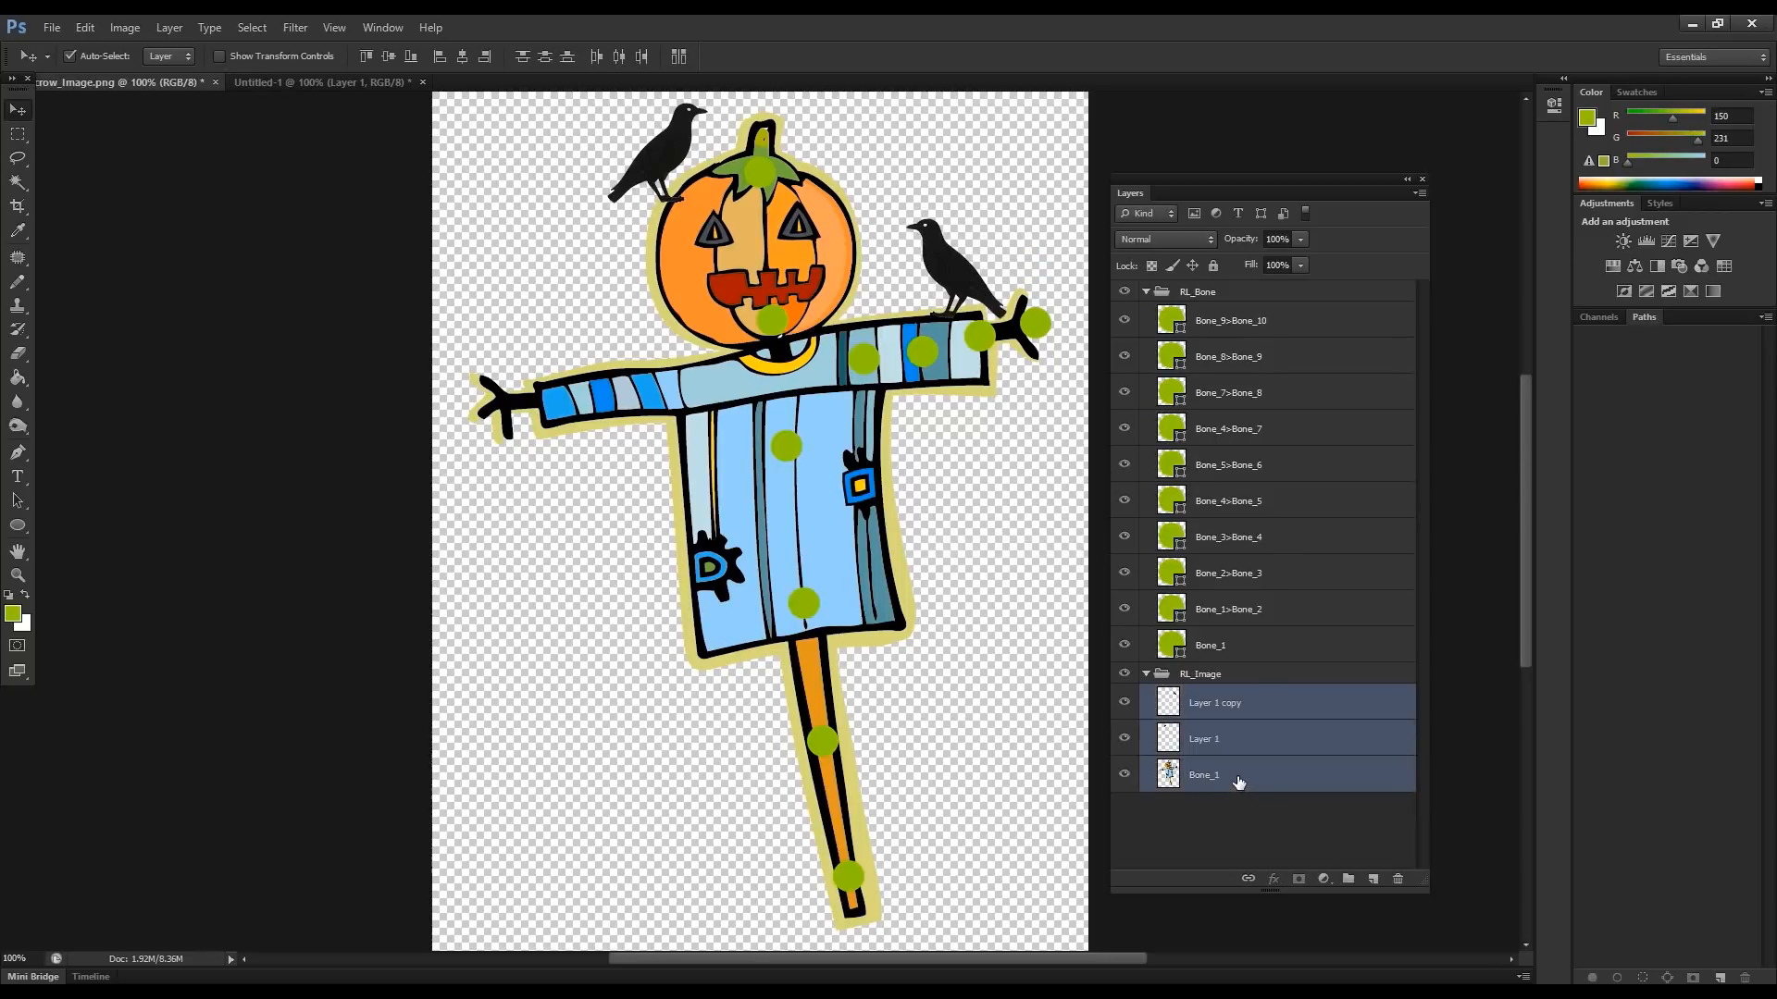
pyautogui.rightClick(1240, 784)
pyautogui.click(1346, 573)
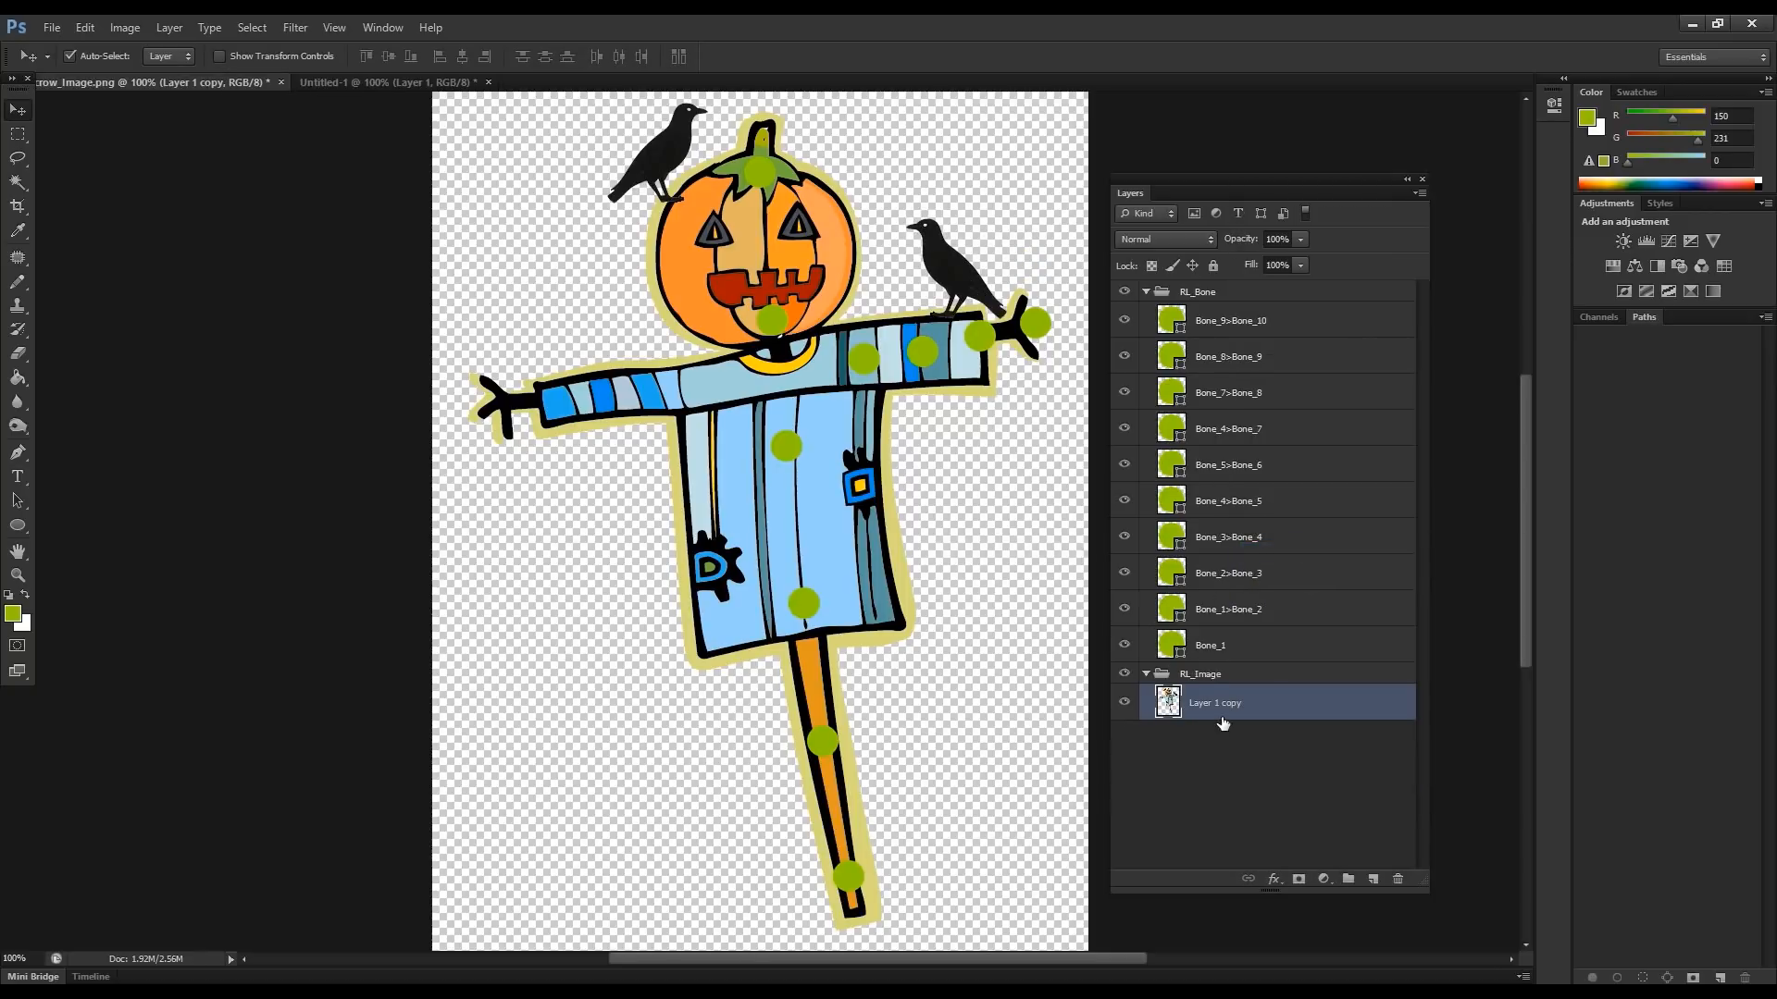
# Step: Rename the merged image layer in the RL_Image group as Bone_1 and deselect the layers
pyautogui.doubleClick(1225, 653)
pyautogui.hotkey('ctrl', 'c')
pyautogui.click(1237, 708)
pyautogui.hotkey('ctrl', 'v')
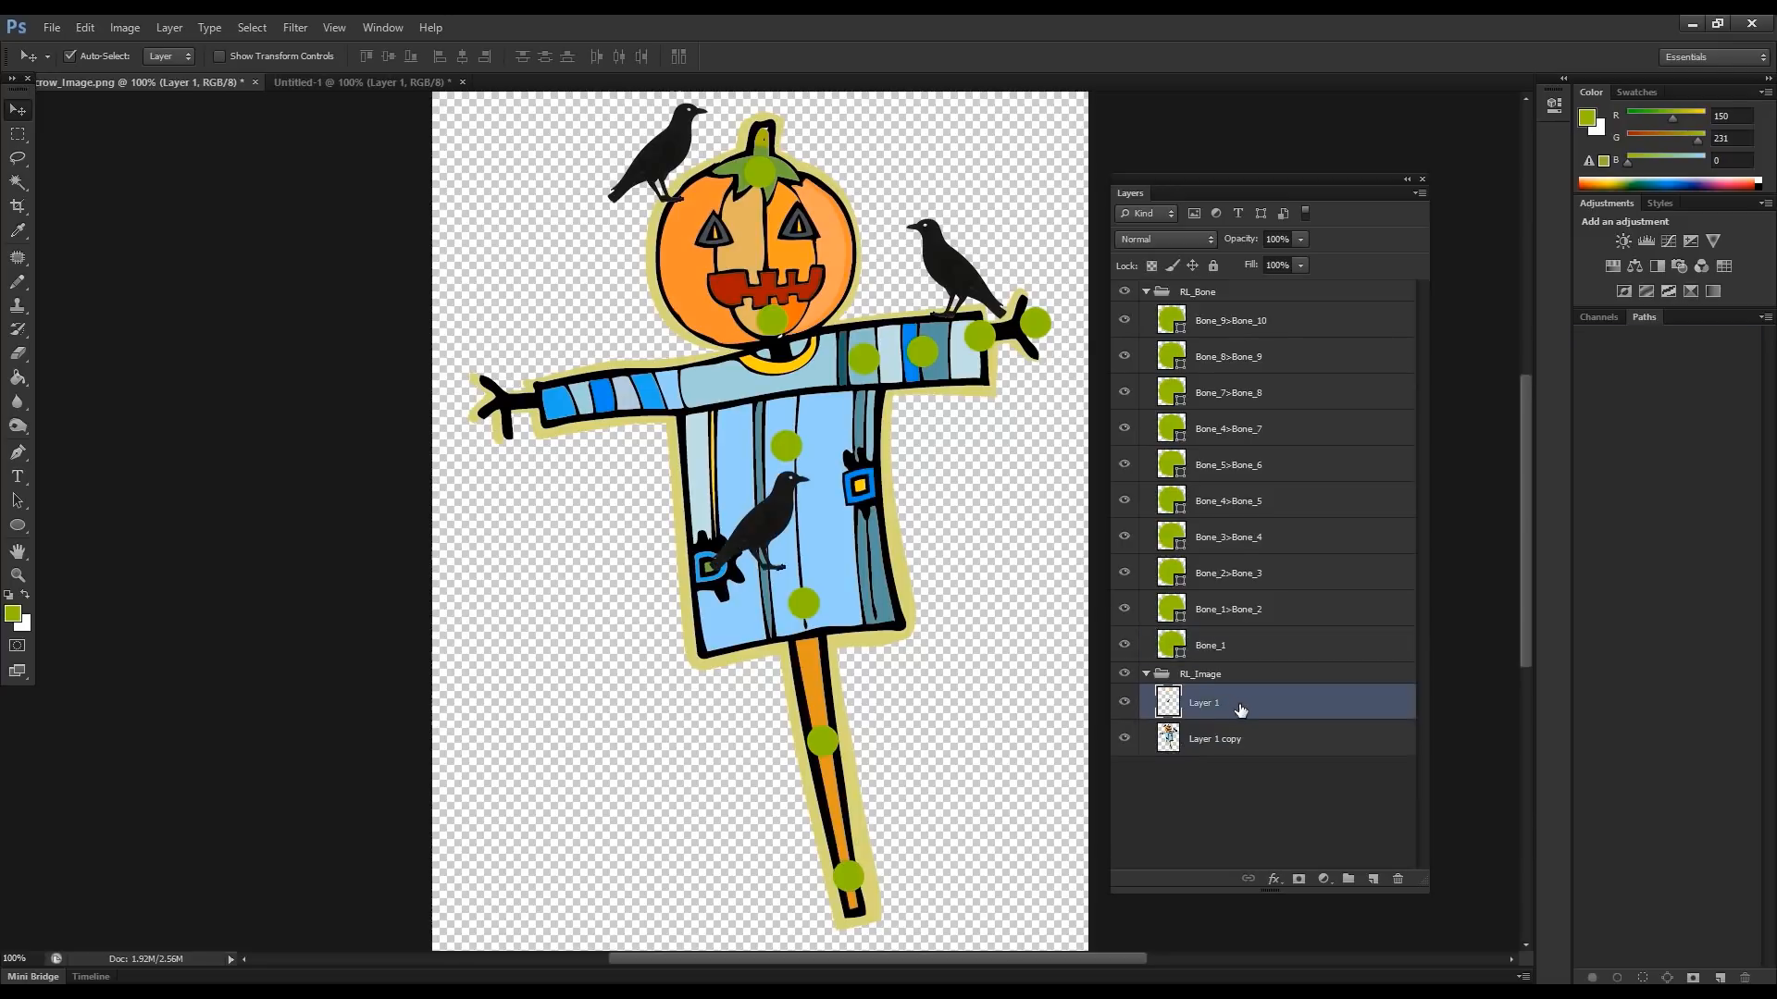
pyautogui.hotkey('ctrl', 'z')
pyautogui.doubleClick(1219, 706)
pyautogui.hotkey('ctrl', 'v')
pyautogui.click(1254, 750)
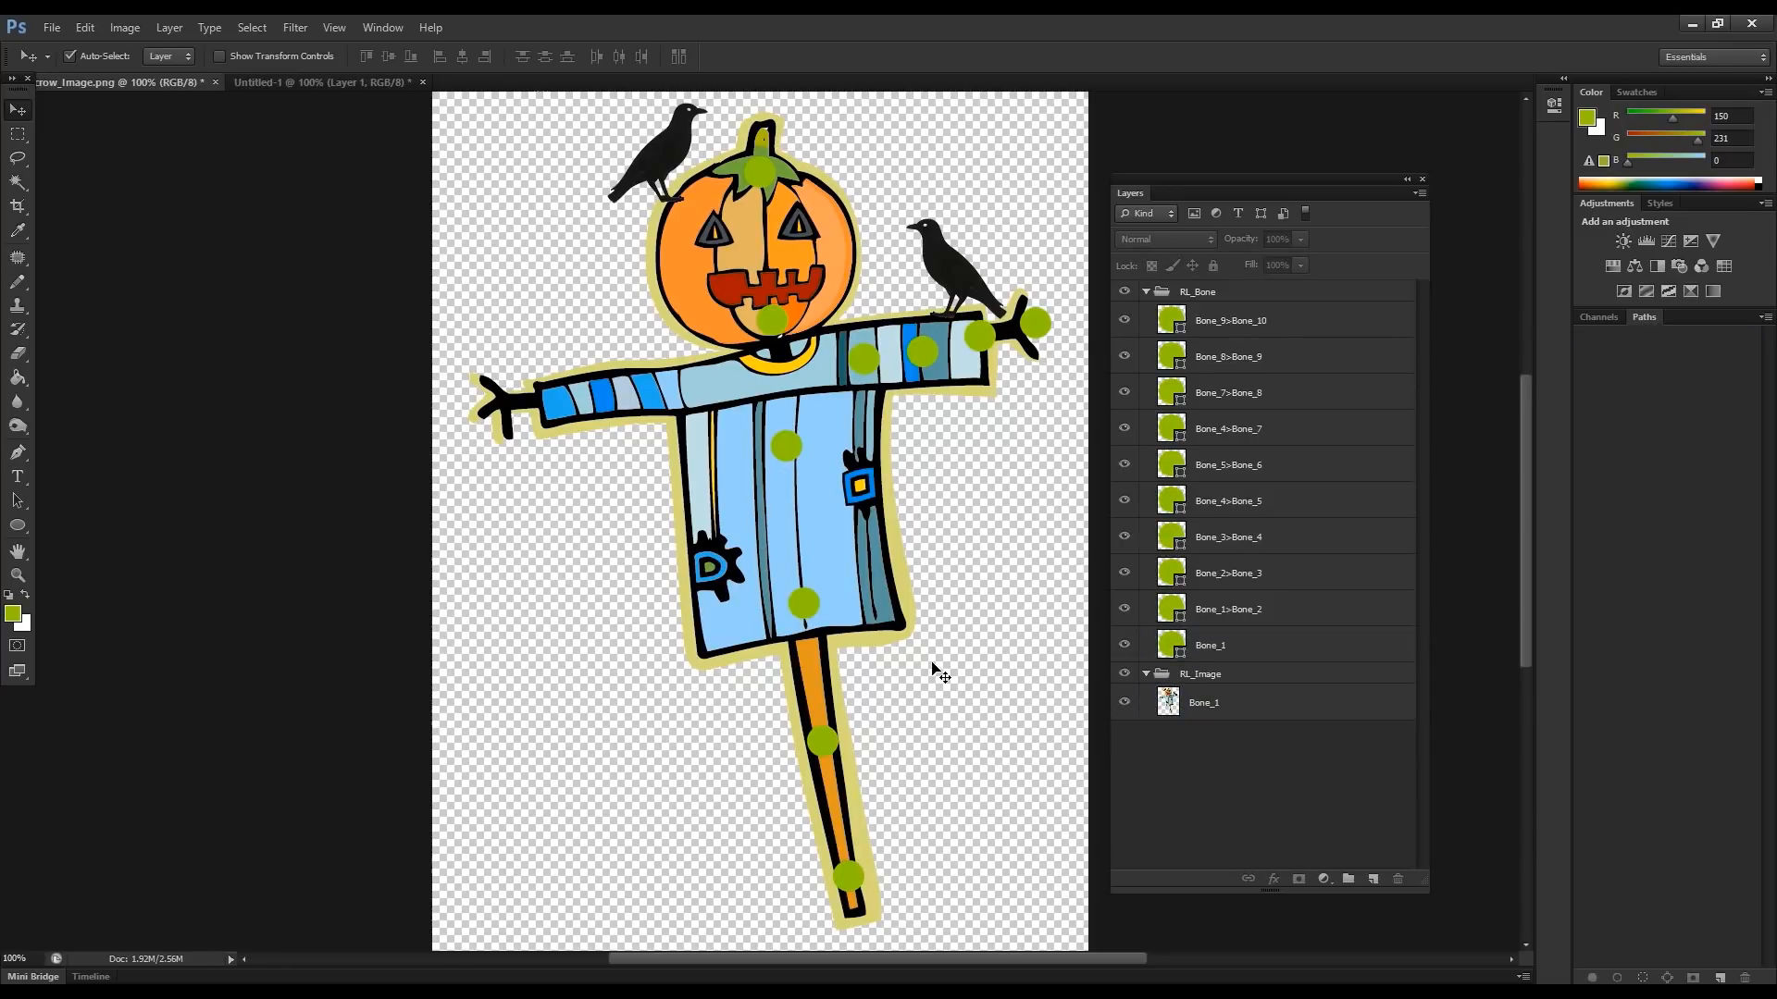